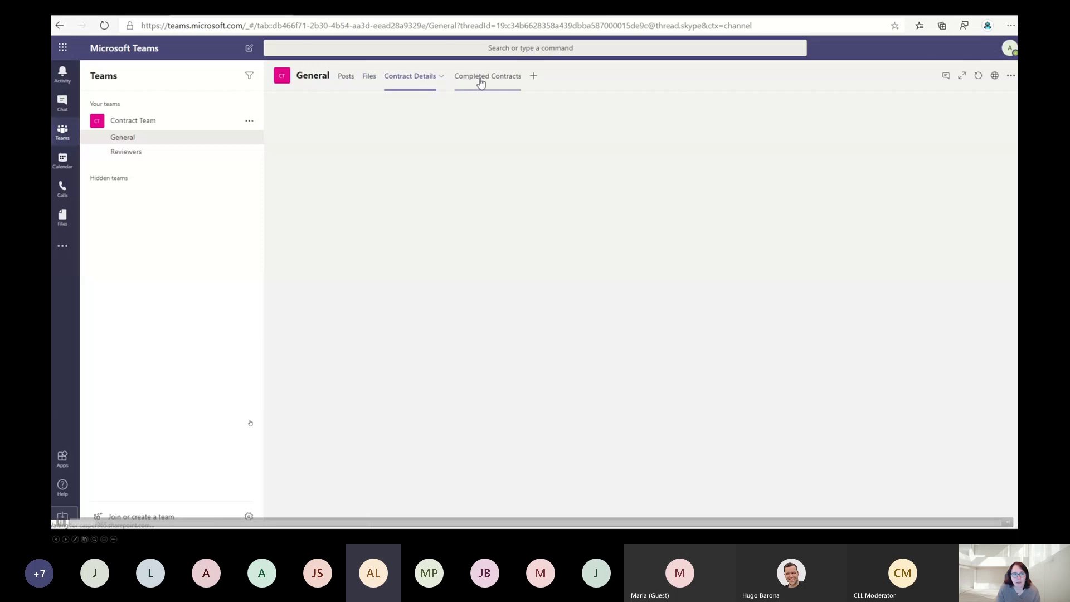
View the Contract Team's Completed Contracts list, and switch to Power Apps to open the AI Builder build page.
left_click(480, 82)
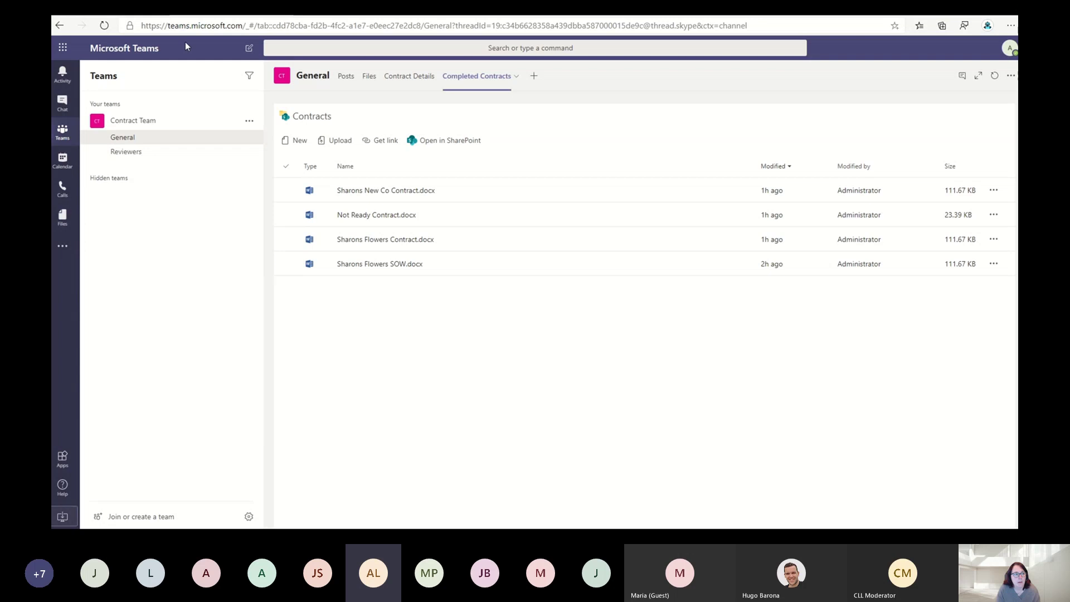
key("ctrl+Tab")
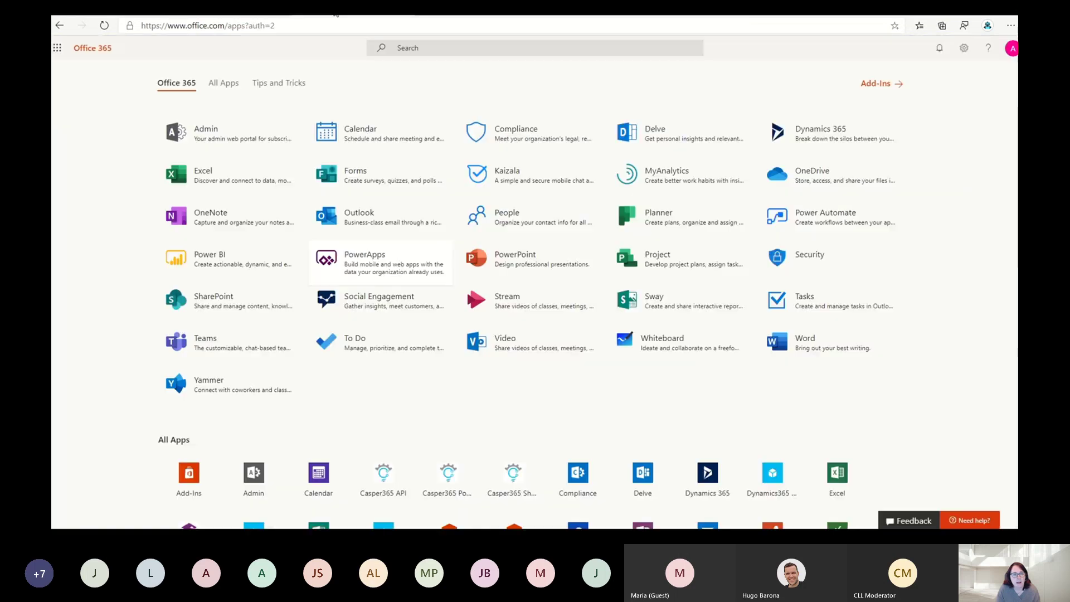
left_click(372, 263)
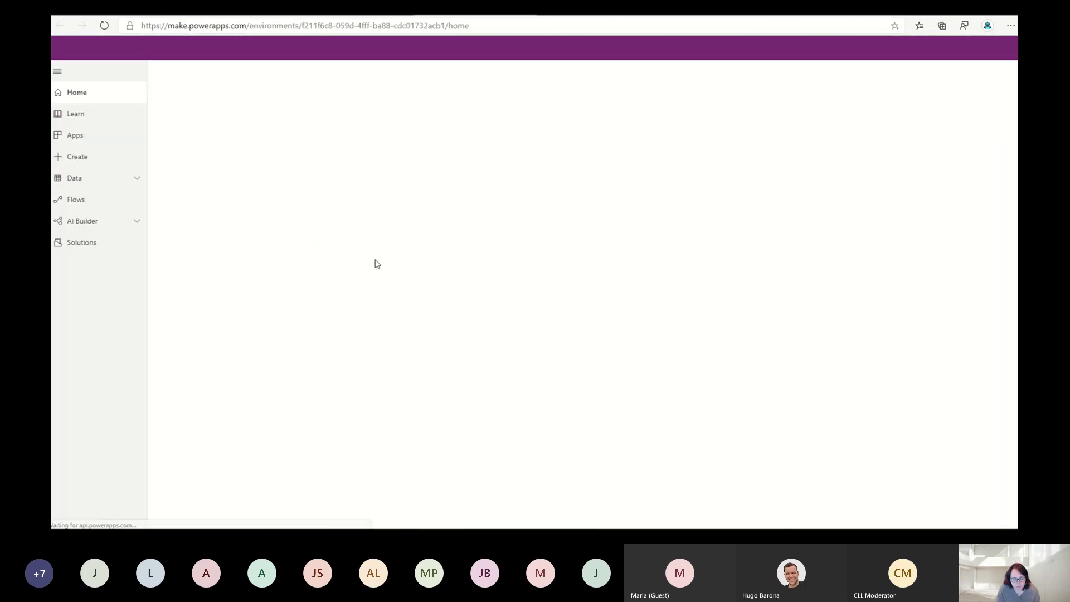
left_click(76, 222)
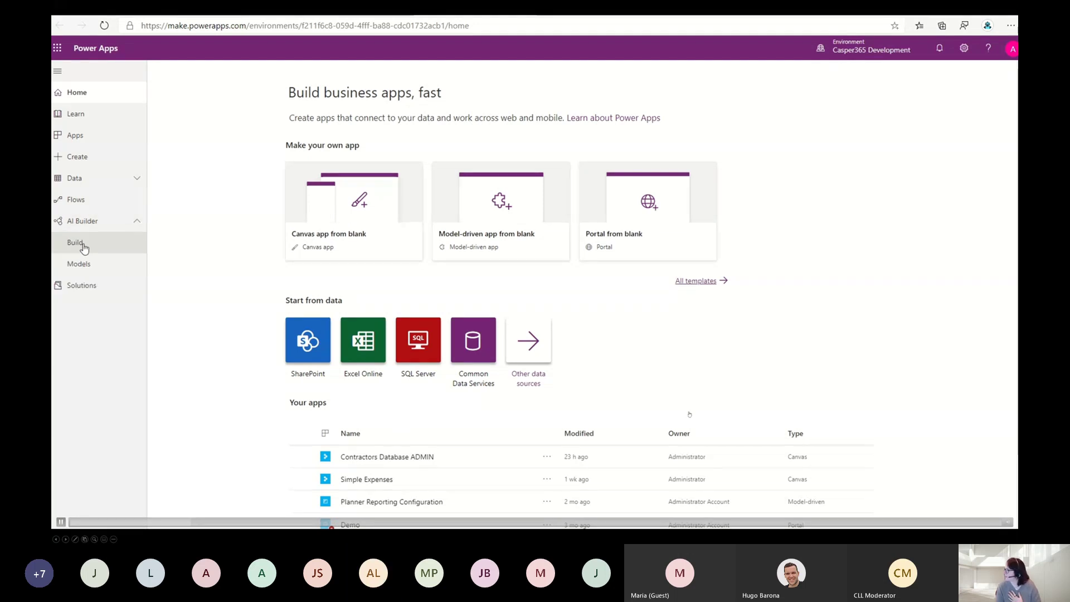
left_click(78, 244)
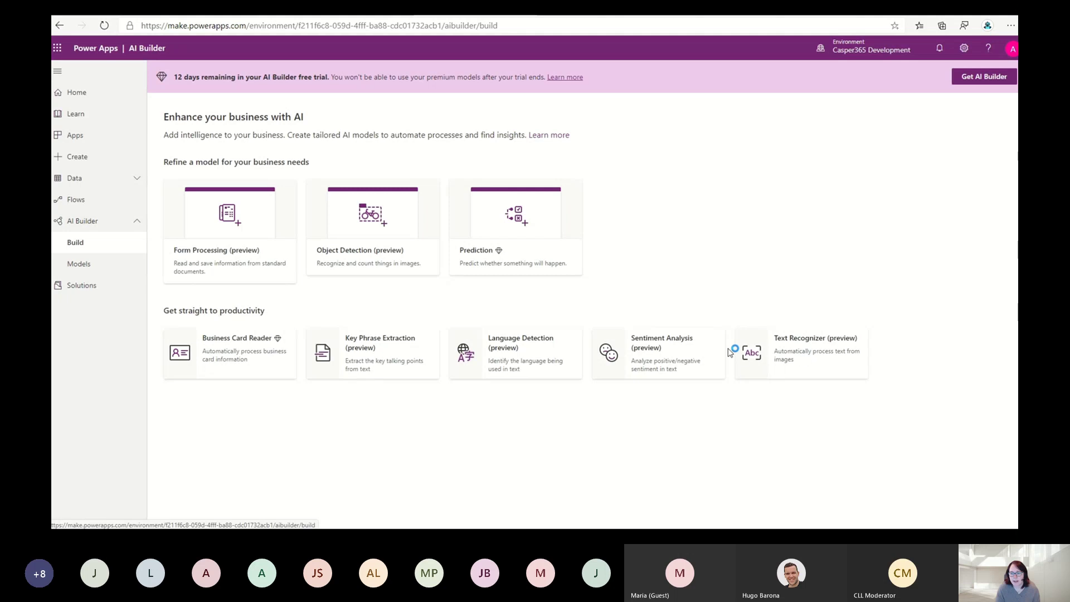
Create a Form Processing AI model named Signed Documents.
left_click(256, 256)
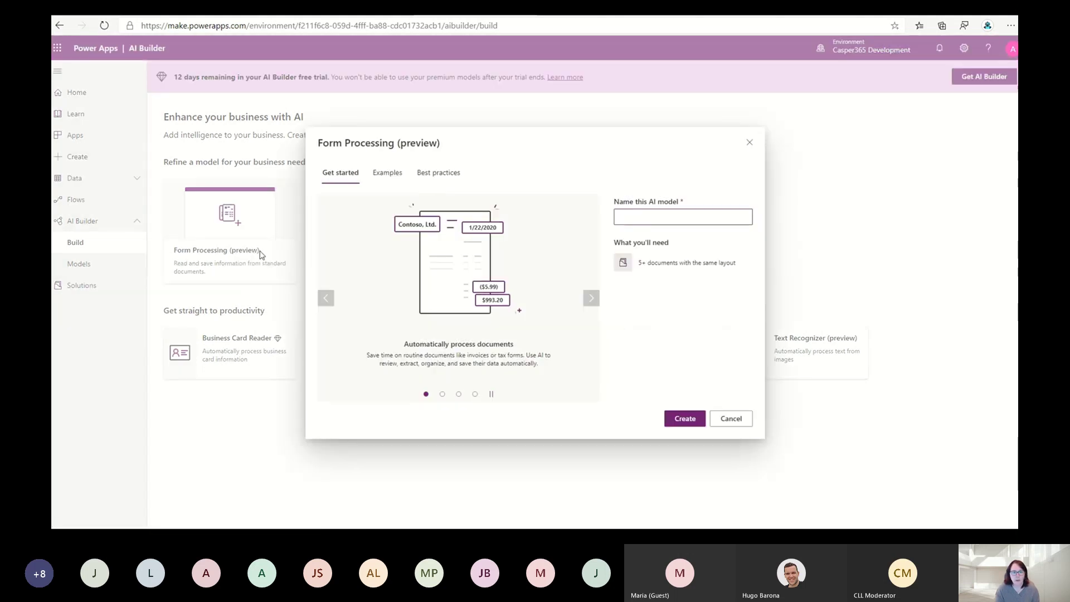
type("Signed Documents")
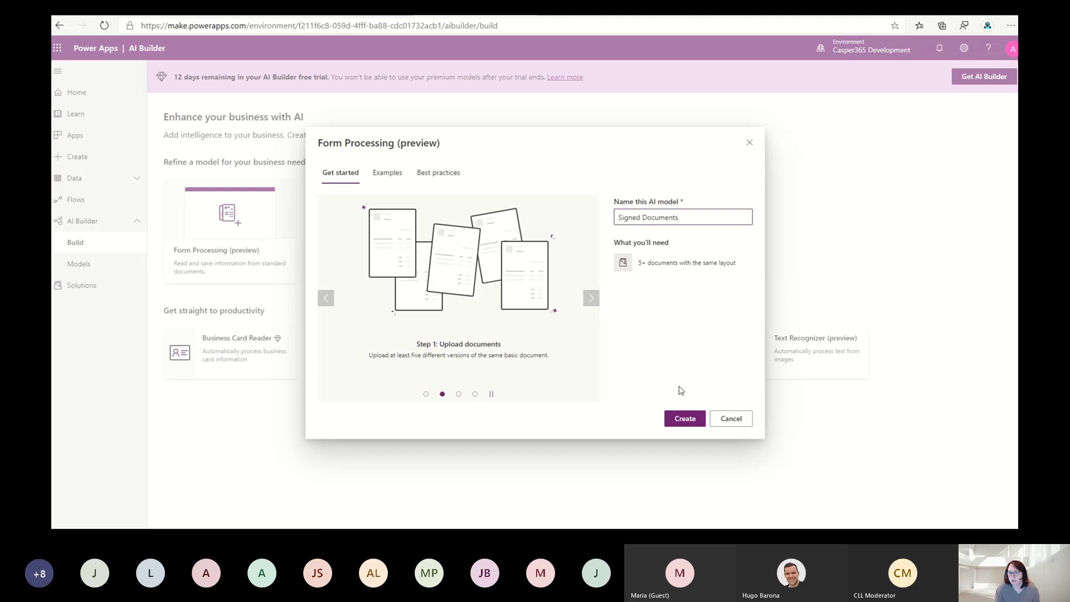
left_click(683, 418)
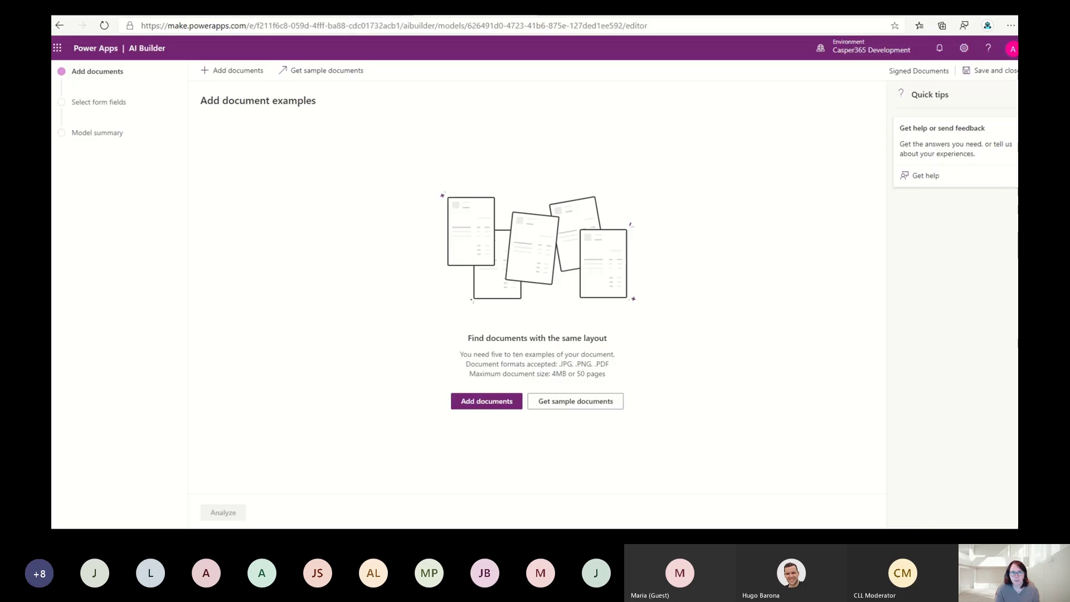
Upload the six example PDFs from CSS-01.pdf to SOW-1.pdf in the Contracts folder to the model.
left_click(487, 401)
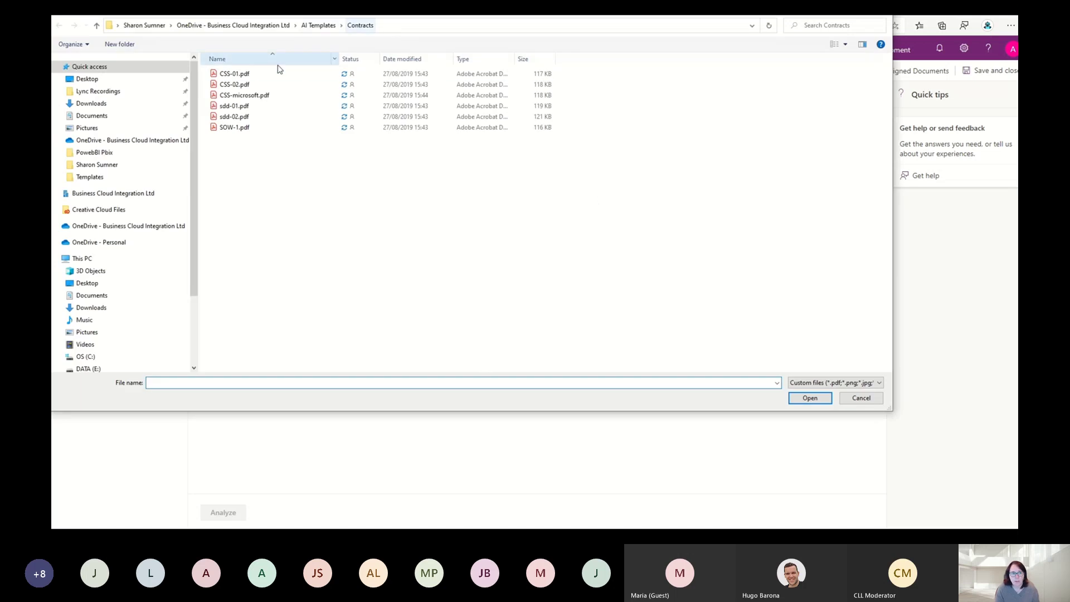
left_click(261, 74)
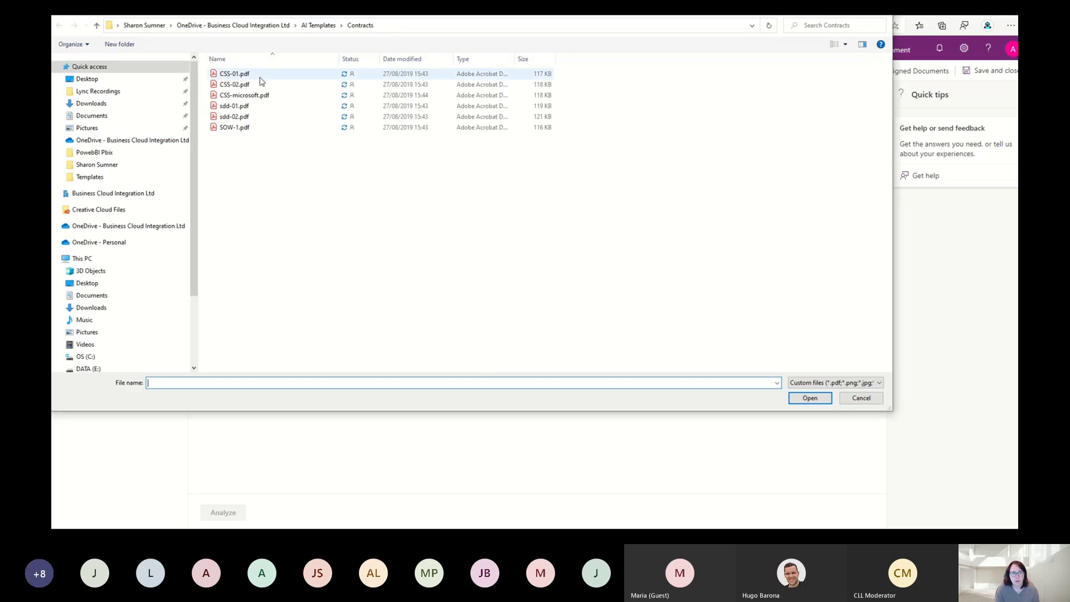
left_click(259, 129, "shift")
left_click(810, 398)
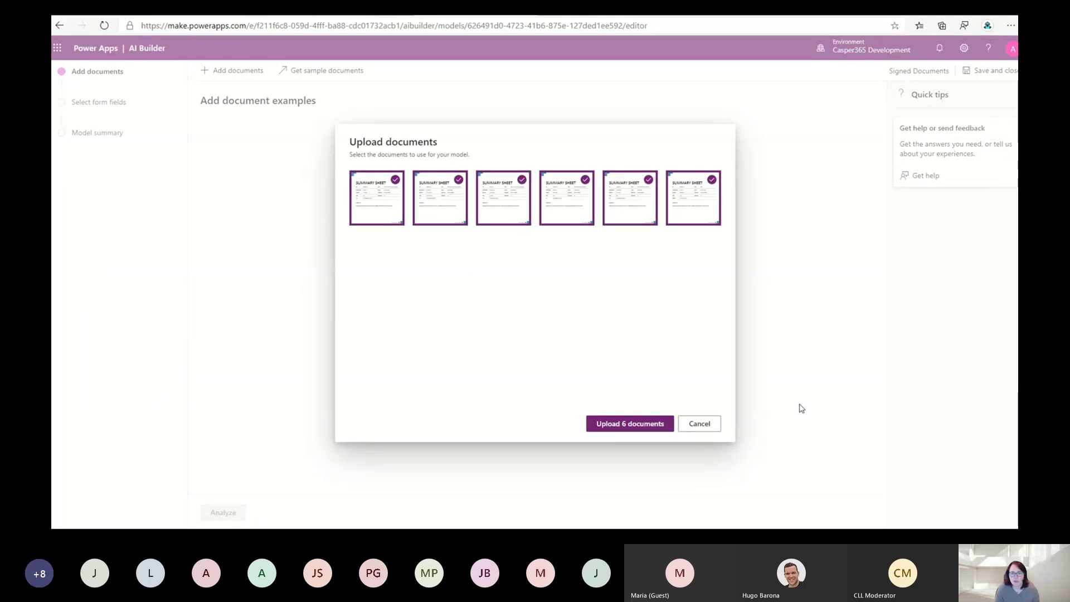
left_click(630, 426)
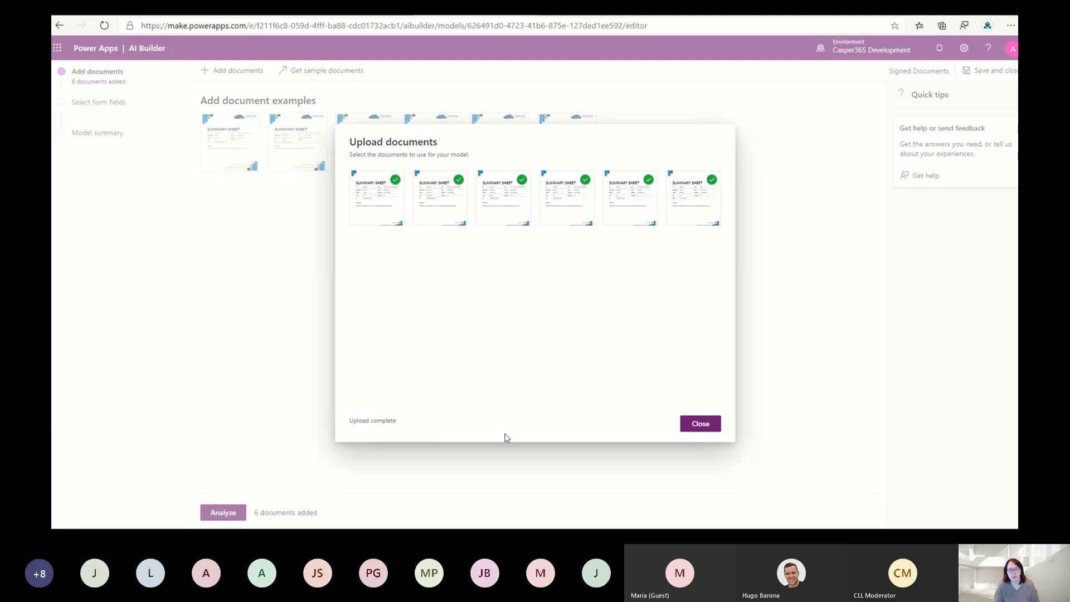
left_click(700, 426)
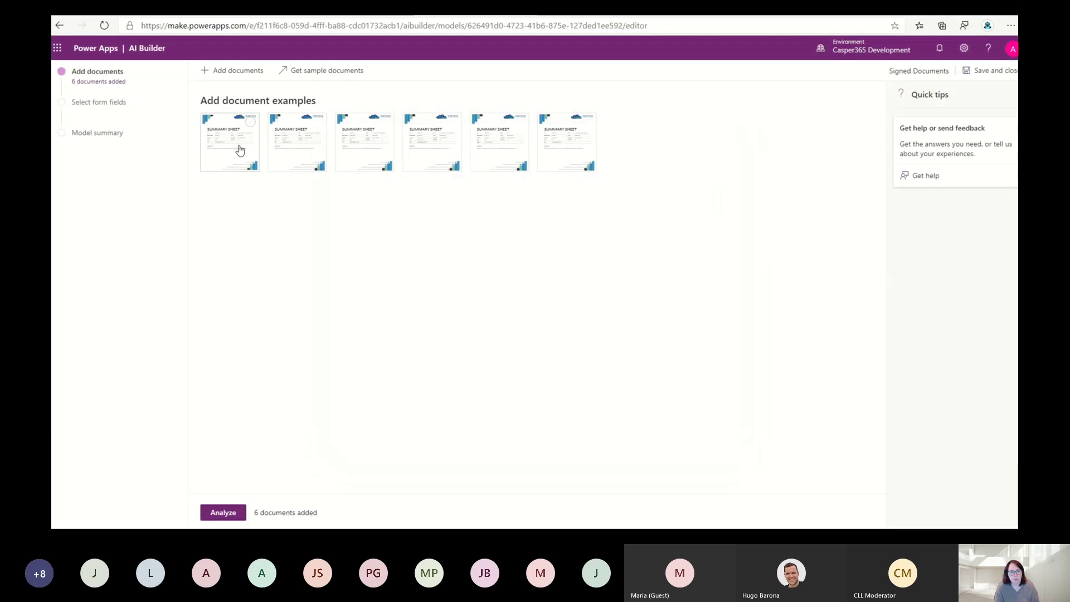
Analyze the uploaded documents and open the detected Summary Sheet layout for choosing form fields.
left_click(223, 512)
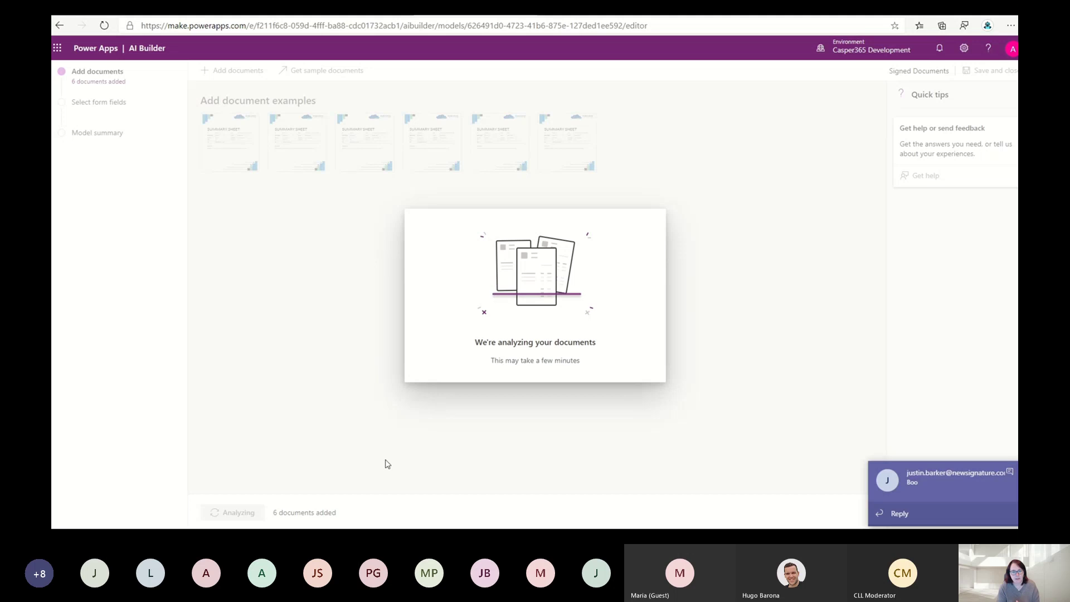
left_click(1009, 472)
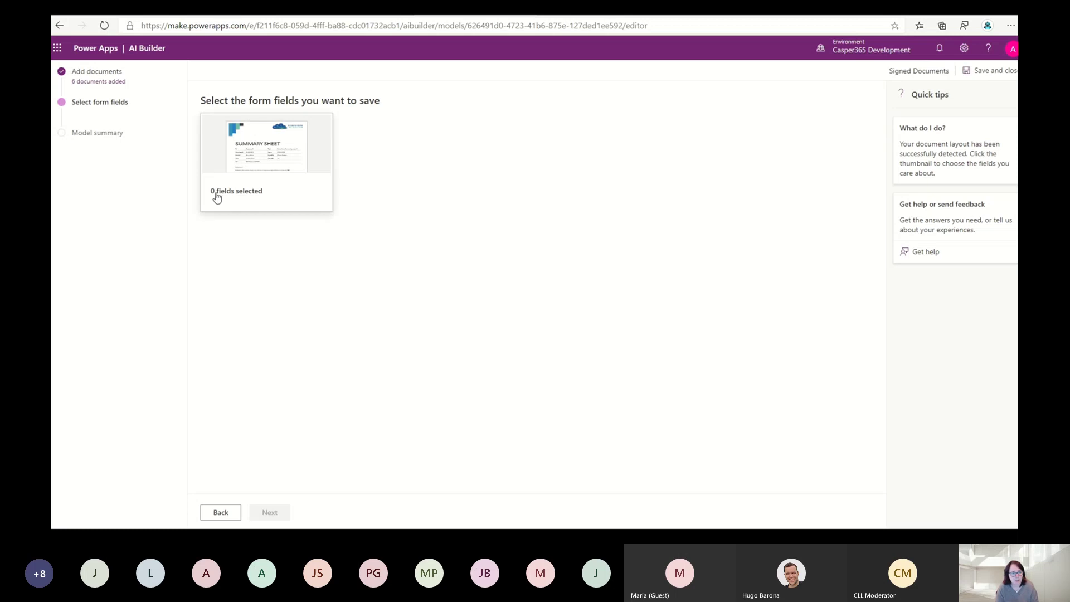
left_click(282, 173)
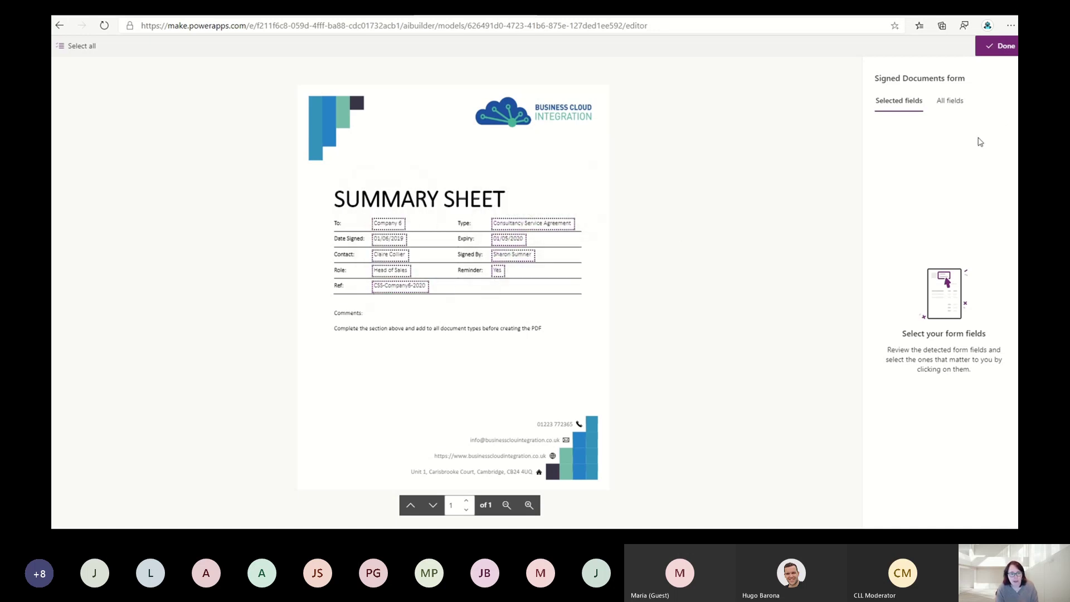
Select the form fields To, Type, Date Signed, Expiry, Contact, Signed By, Role, Reminder and Ref from the list of all fields.
left_click(951, 106)
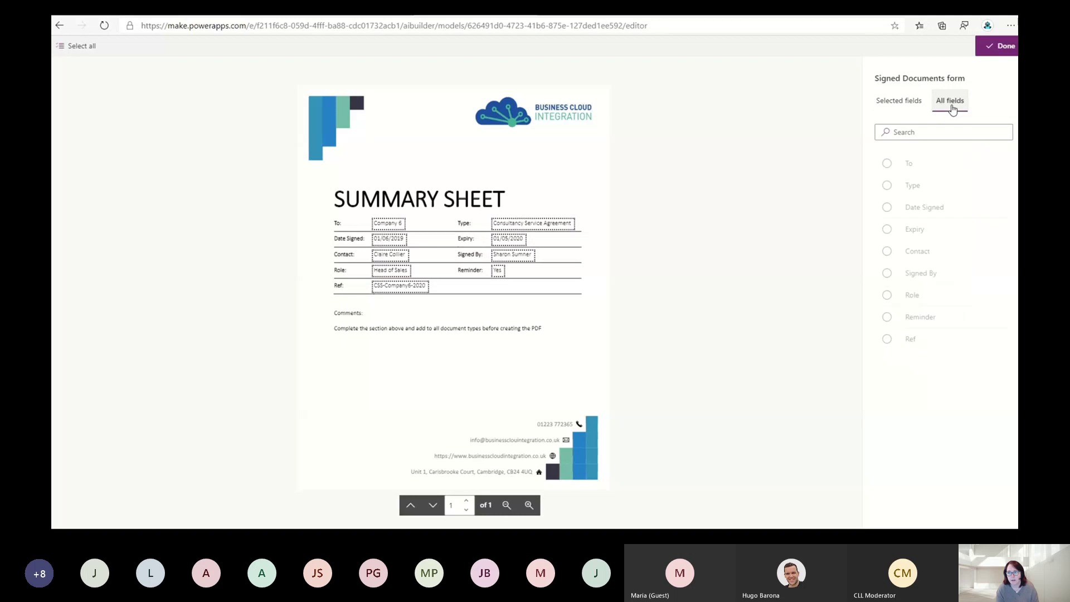
left_click(886, 162)
left_click(887, 185)
left_click(887, 206)
left_click(886, 229)
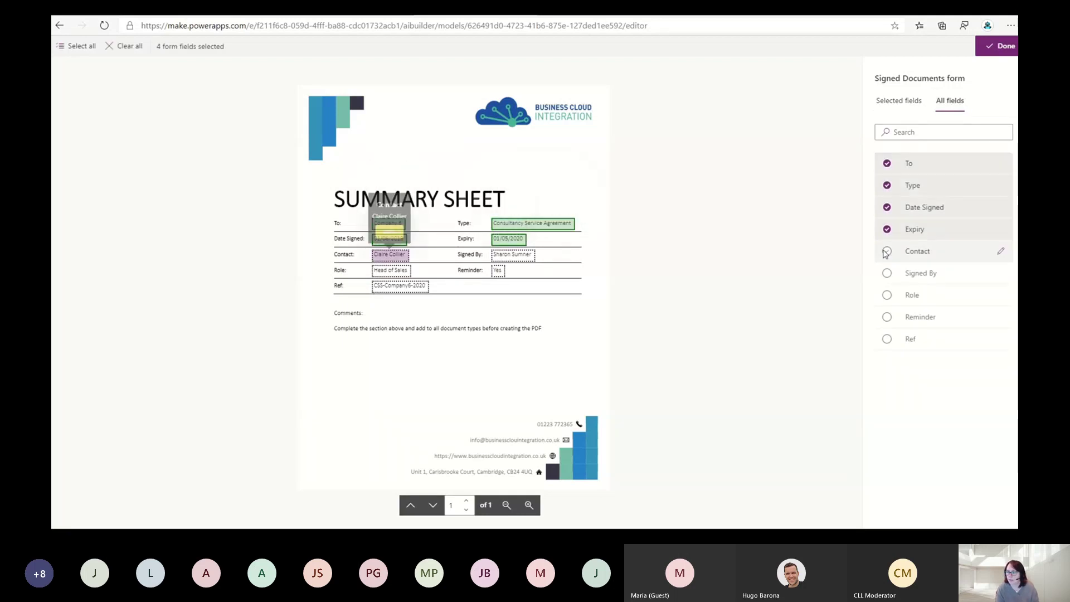
left_click(886, 251)
left_click(886, 273)
left_click(887, 295)
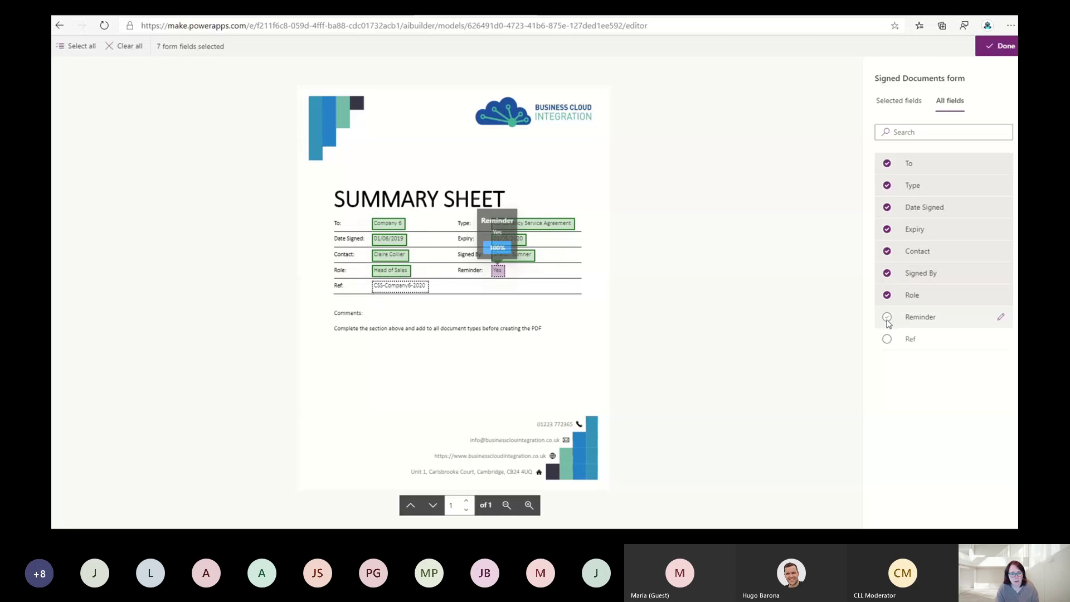
left_click(886, 316)
left_click(887, 339)
Try to rename the To field as Company Name, and finish the field selection.
left_click(1000, 163)
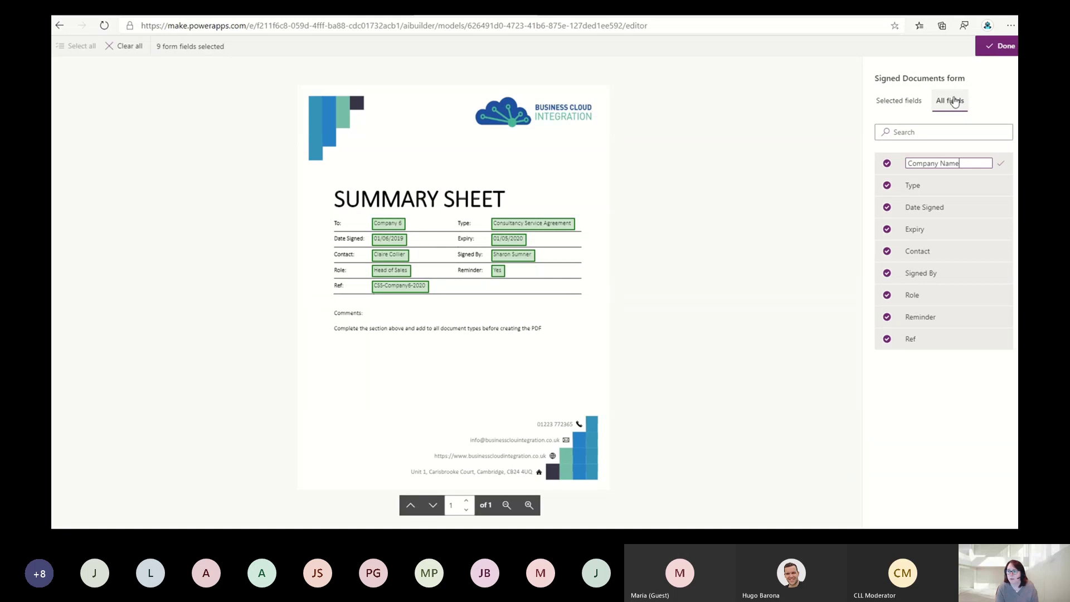
left_click(992, 49)
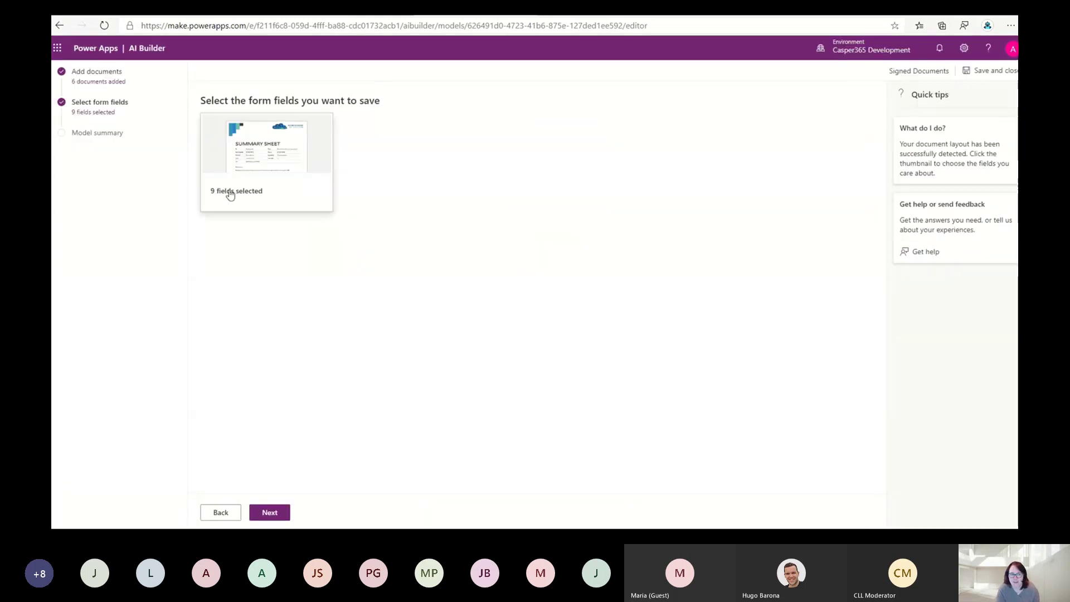
Proceed to the model summary, train the Signed Documents model and return to the list of models.
left_click(270, 515)
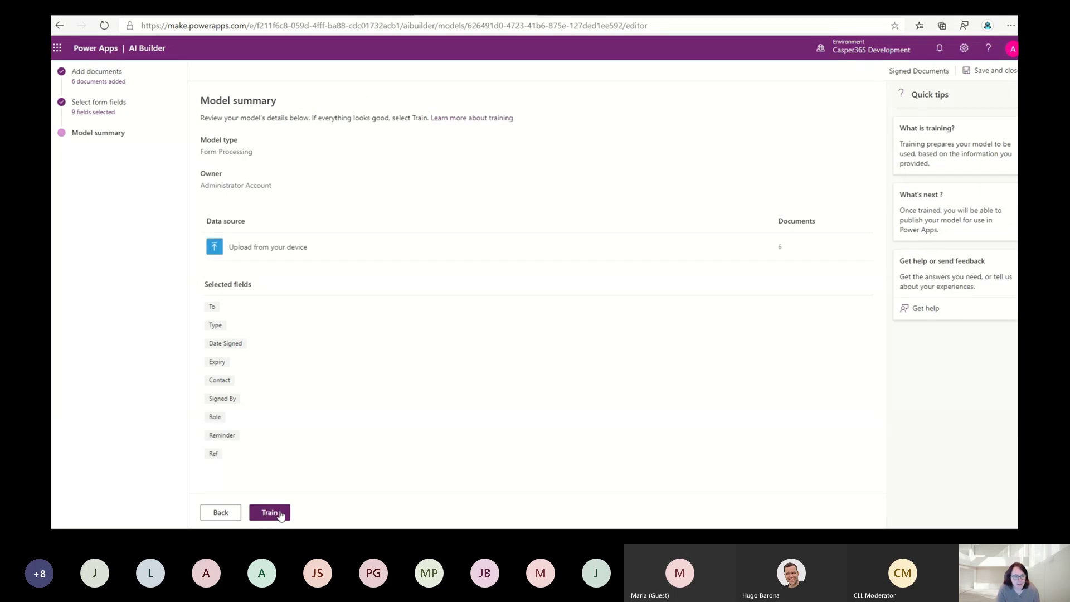
left_click(270, 515)
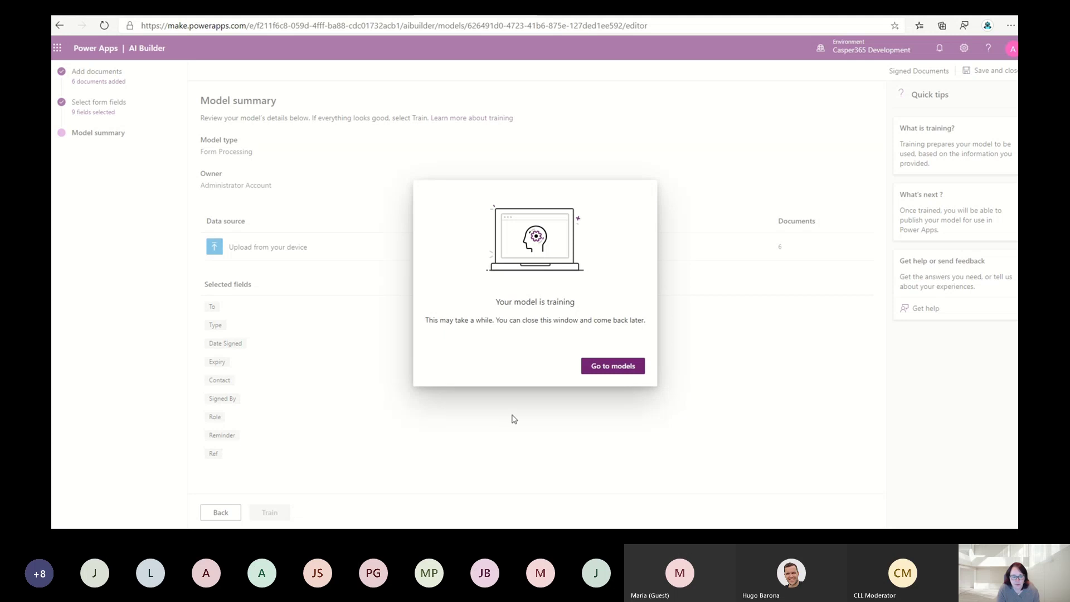
left_click(622, 369)
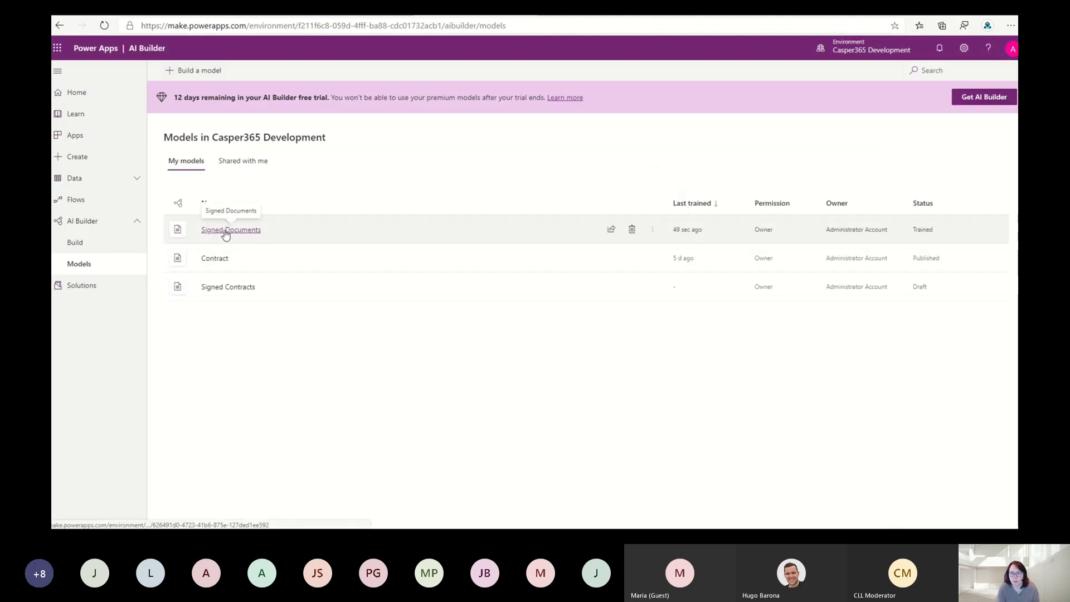
Open the trained Signed Documents model and publish it, dismissing the feedback request.
left_click(226, 230)
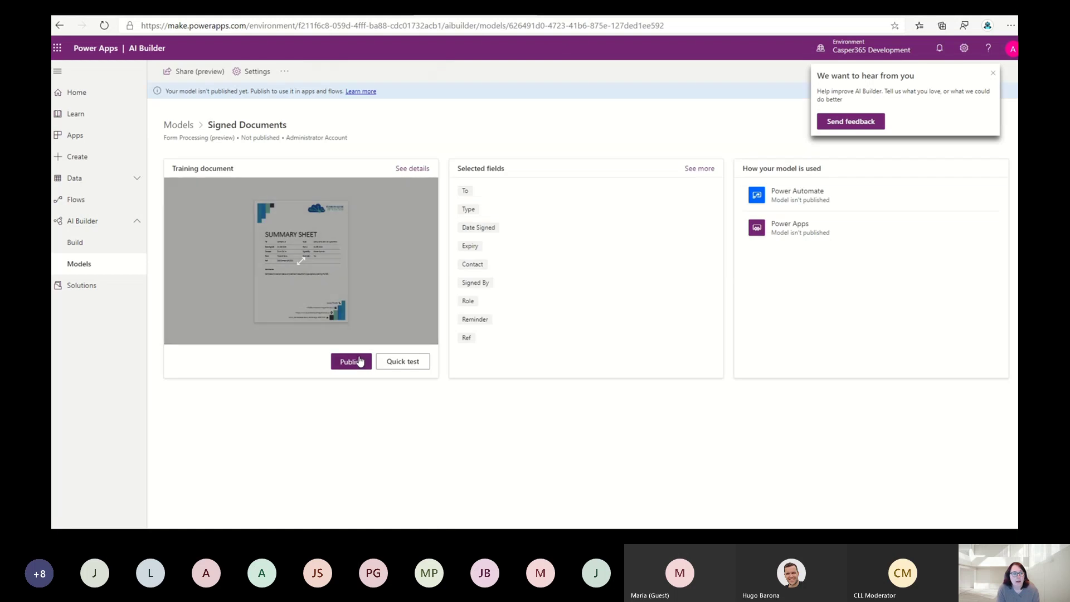
left_click(352, 362)
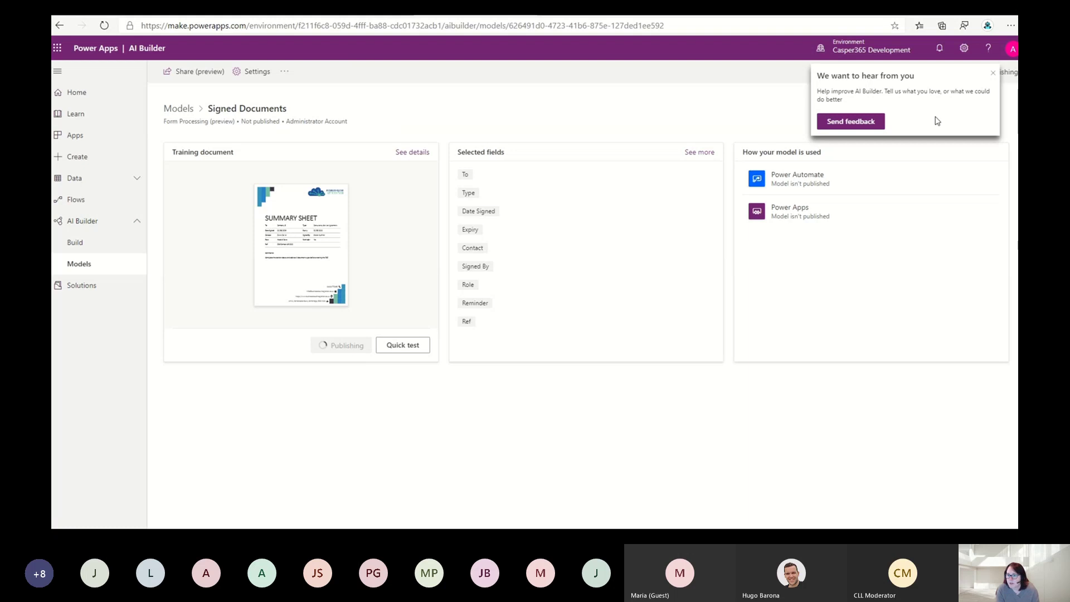
left_click(992, 73)
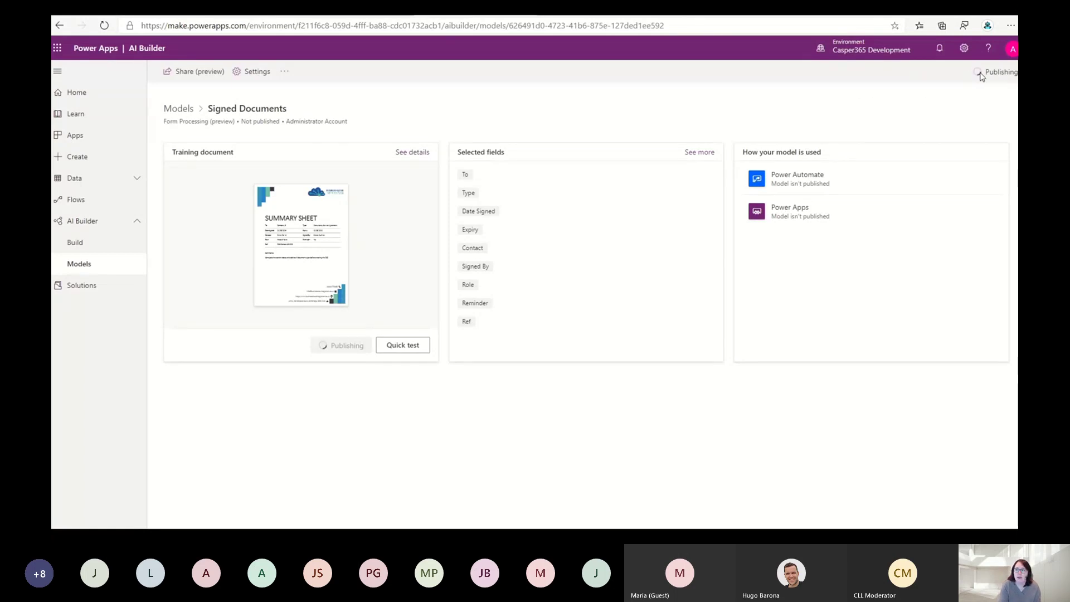
mouse_move(992, 74)
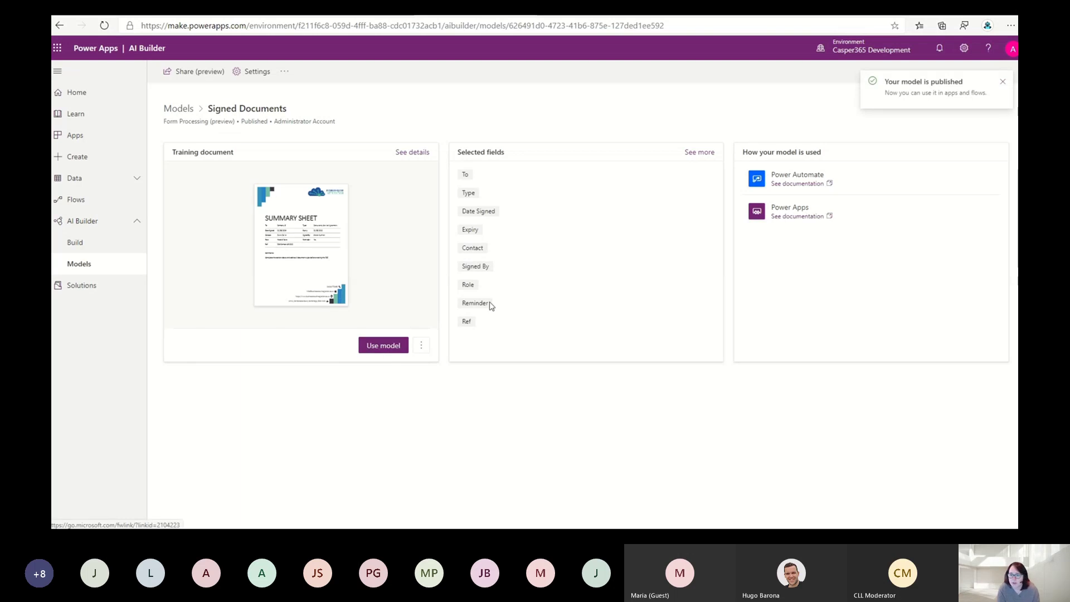
Use the published Signed Documents model in a new canvas app.
left_click(390, 346)
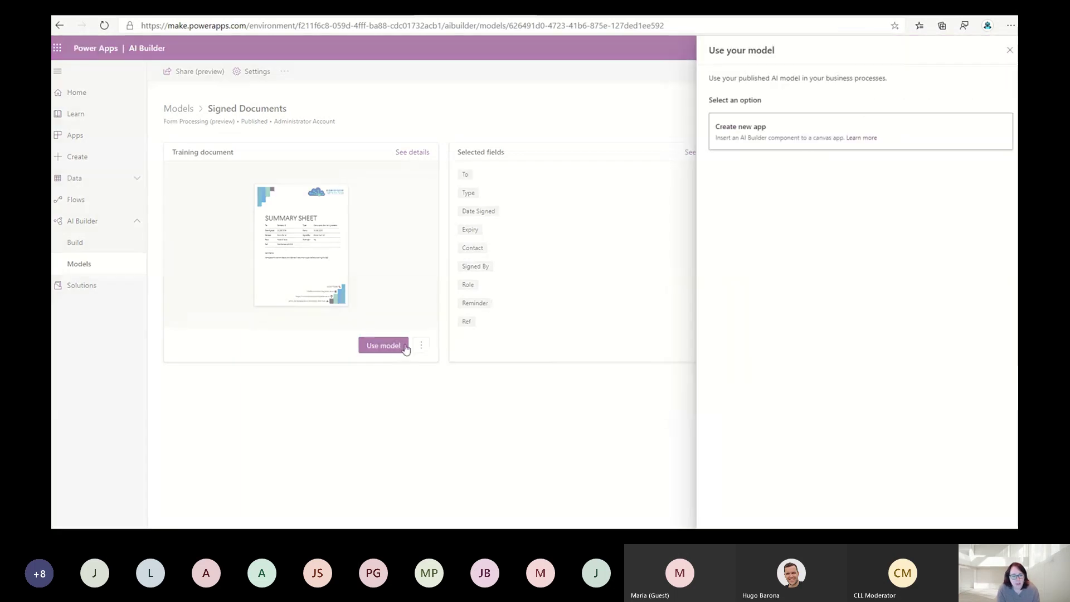
left_click(813, 136)
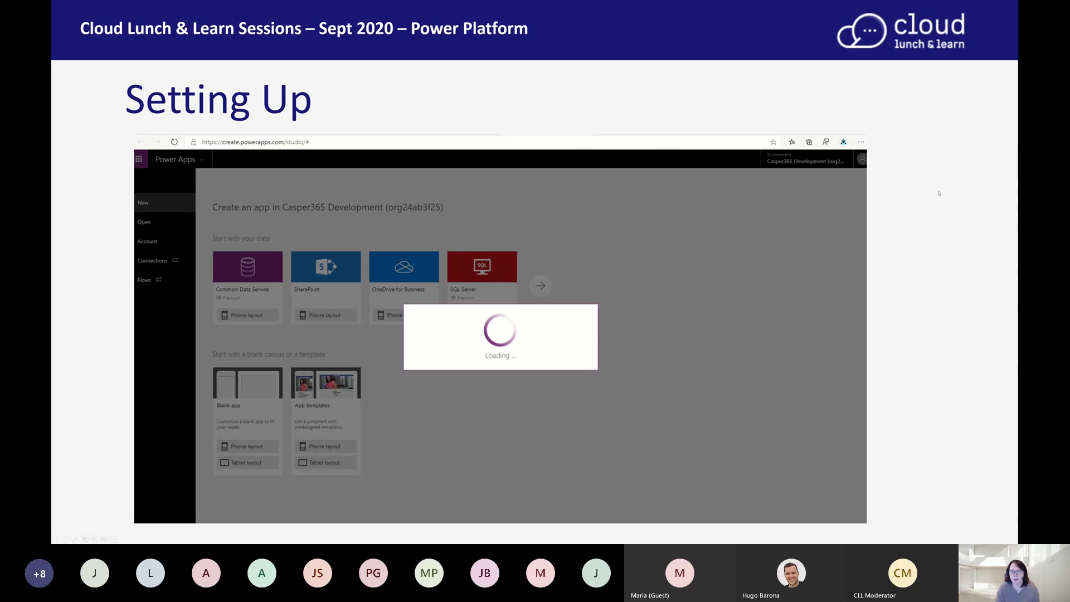
key("alt+Tab")
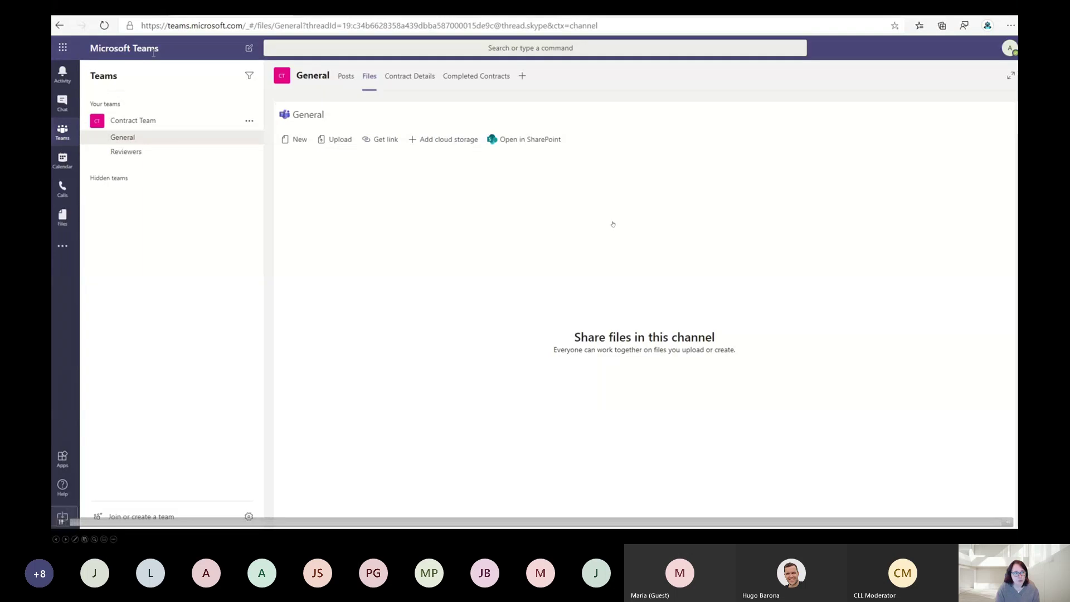
key("alt+Tab")
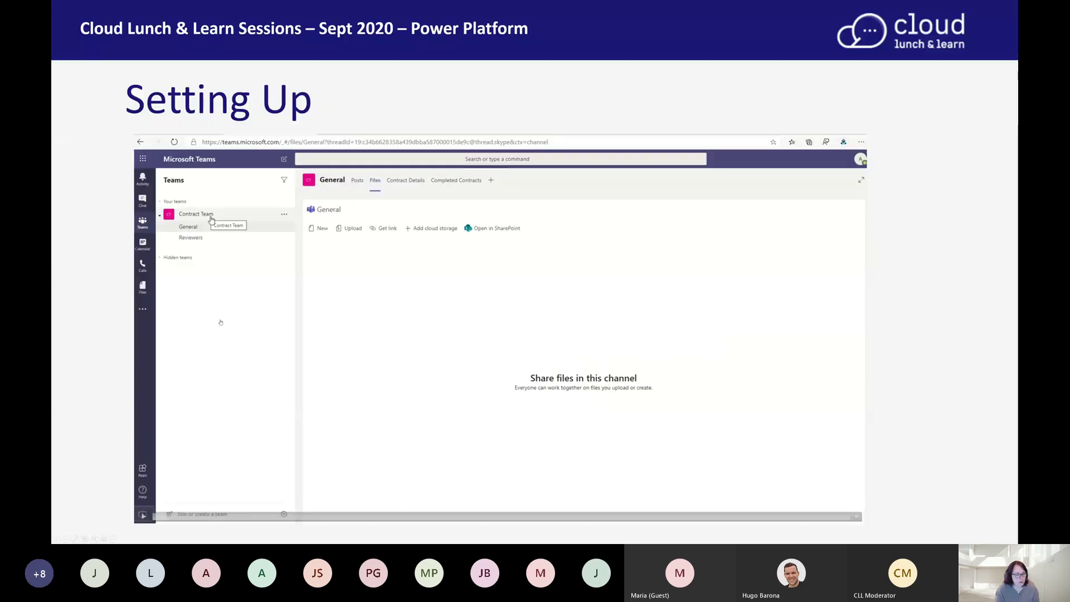
key("Right")
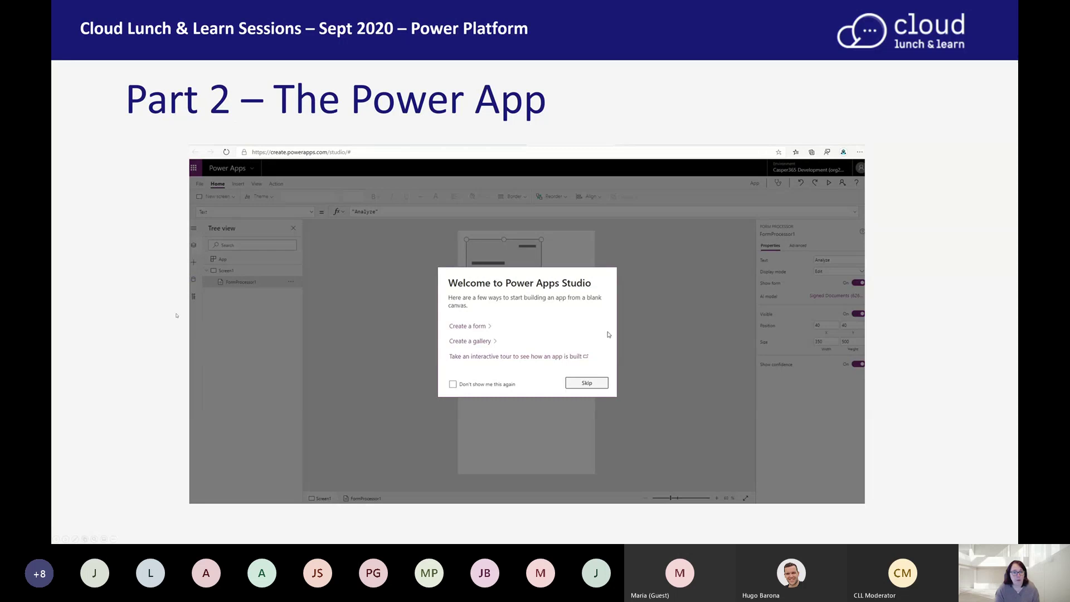
mouse_move(232, 322)
left_click(359, 328)
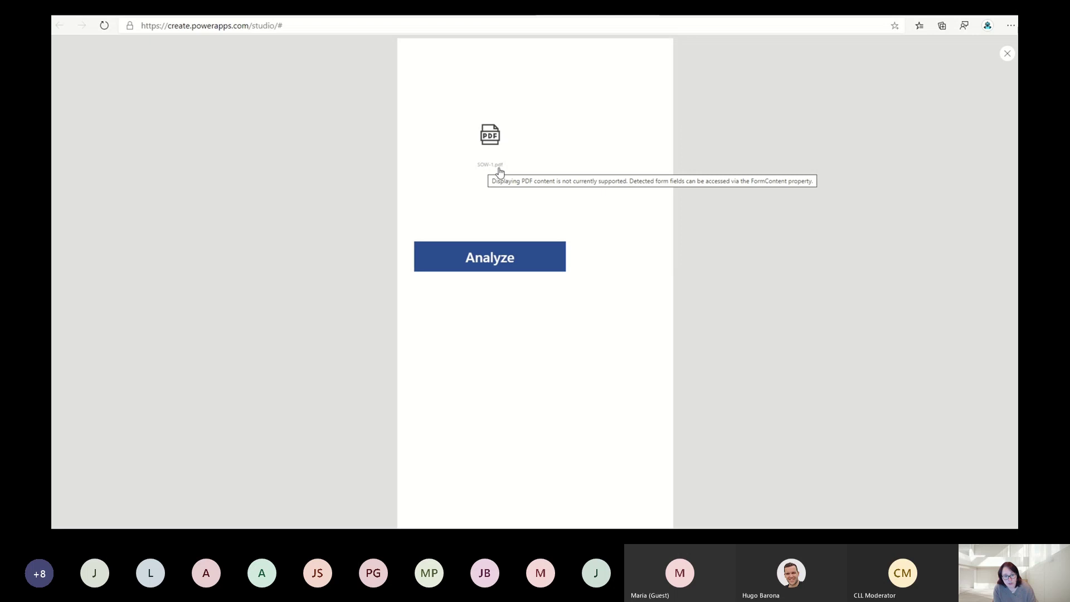
Close the preview of the app with the form processor and return to the app editor.
left_click(1008, 54)
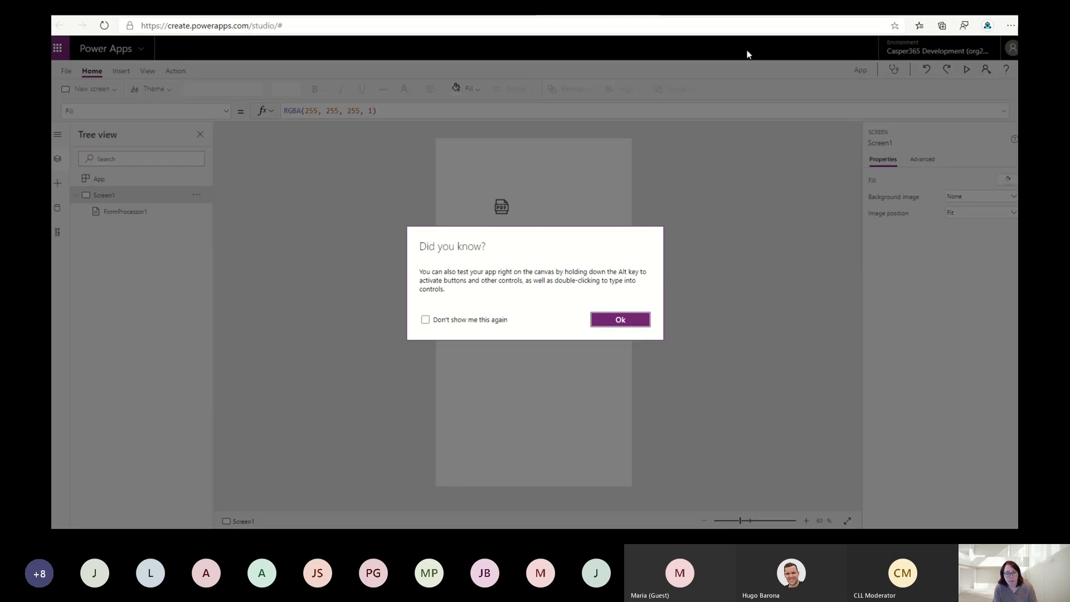
Dismiss the tip and add a text input to Screen1, placed below the Analyze button at about X 40, Y 616.
left_click(617, 319)
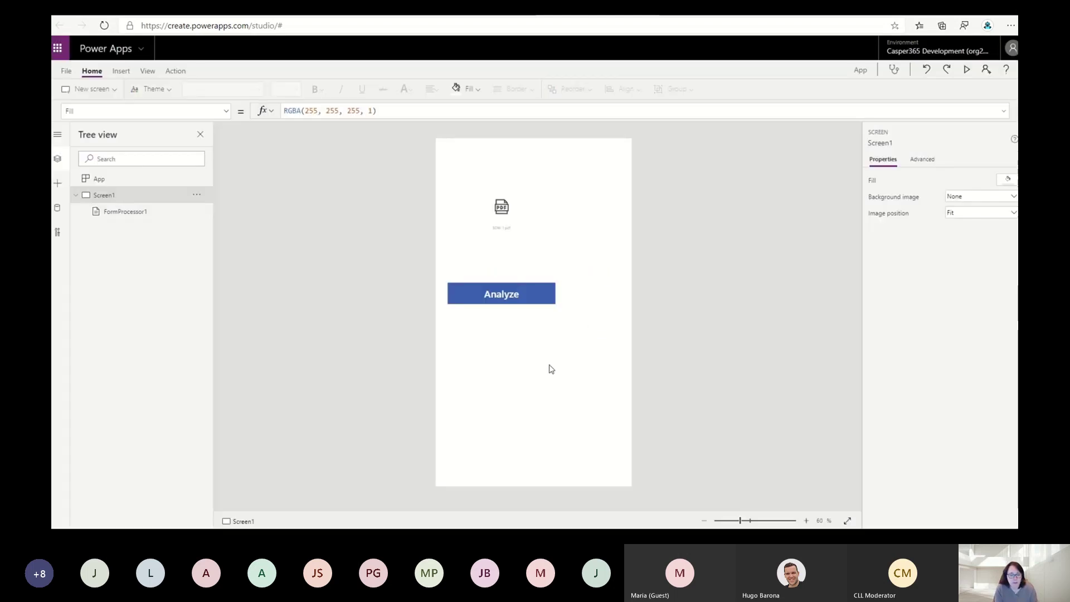
left_click(123, 73)
left_click(254, 91)
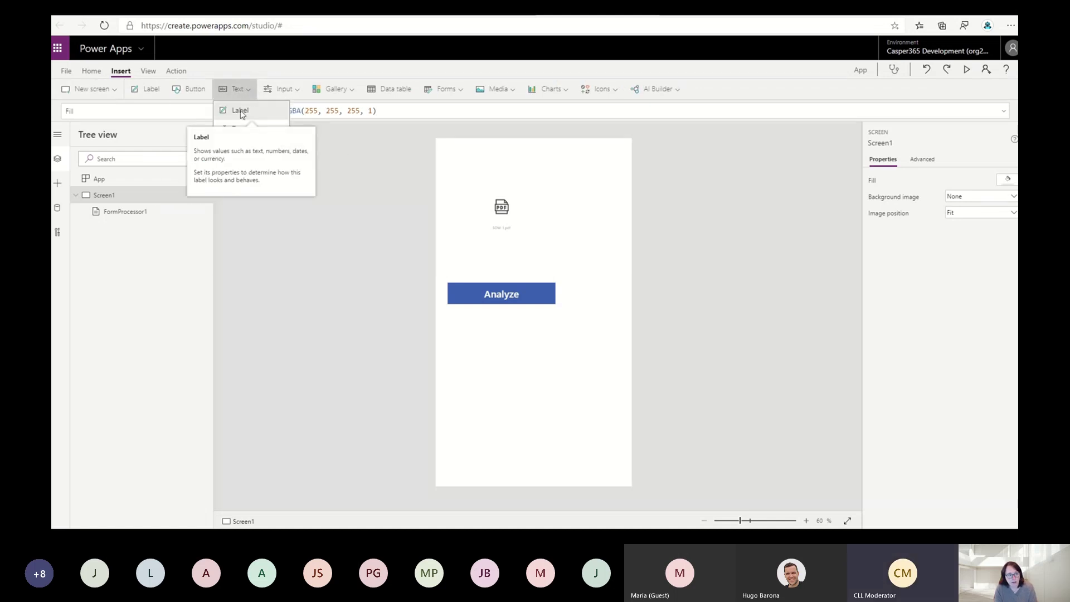
left_click(281, 91)
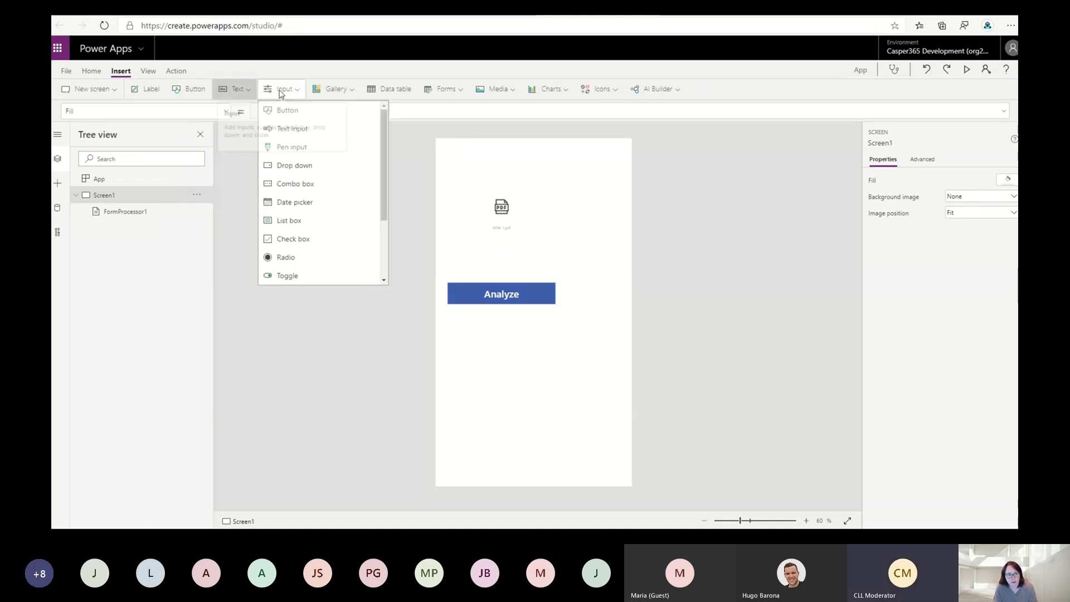
left_click(291, 128)
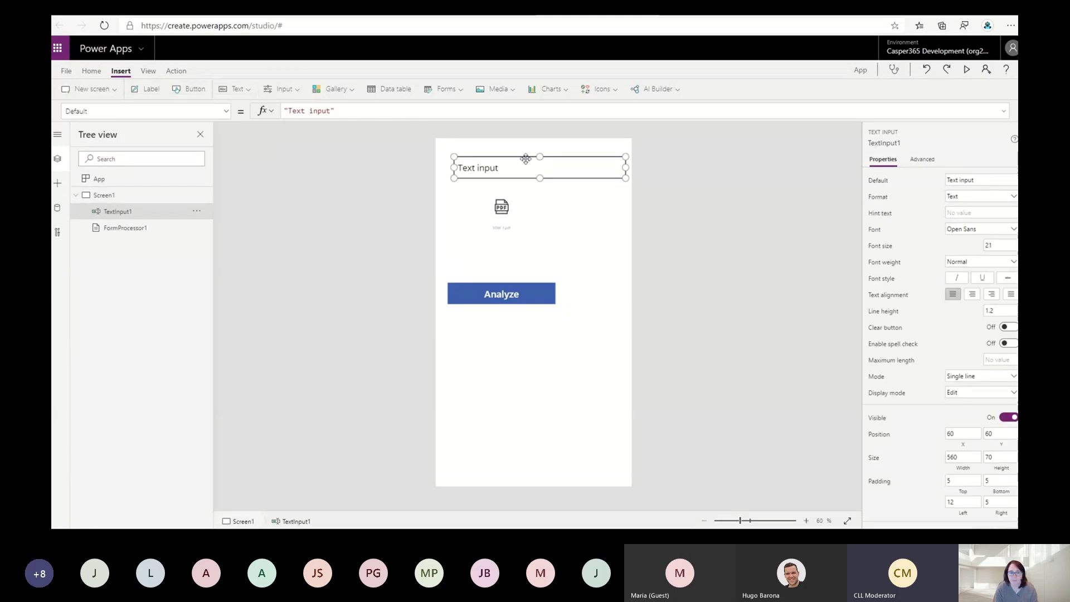
left_click_drag(526, 162, 519, 329)
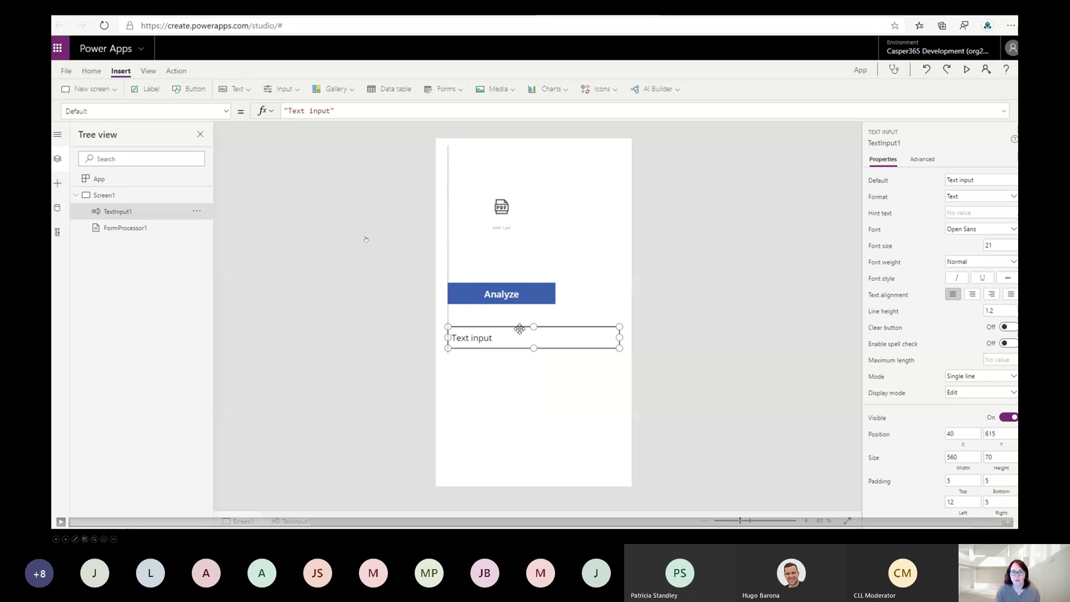
left_click_drag(520, 329, 518, 329)
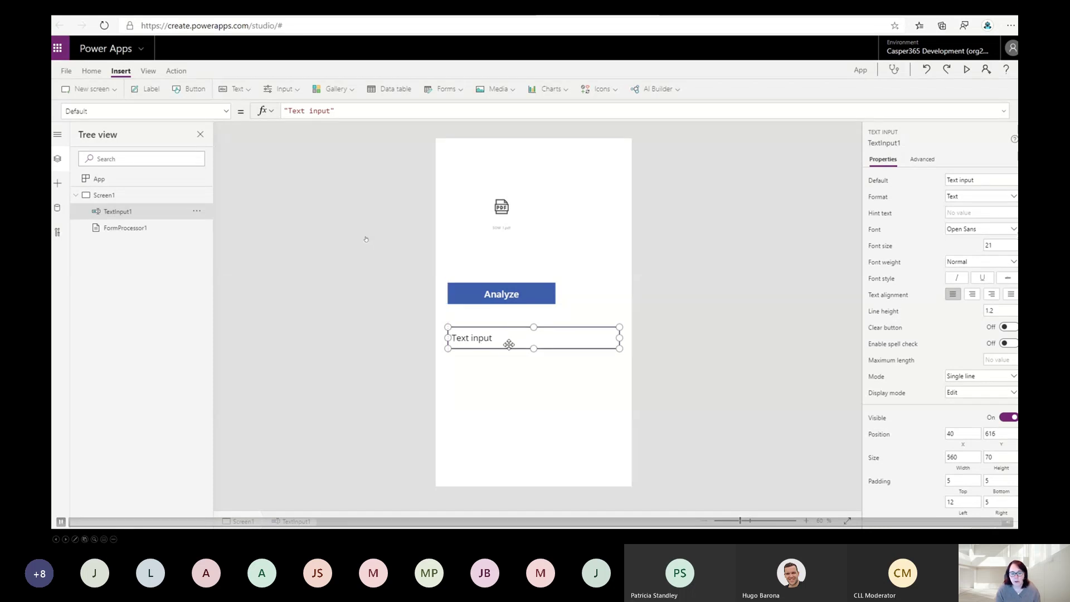
Set the text input's Default property to FormProcessor1.FormContent.Fields.Contact.
left_click(346, 112)
type("Form")
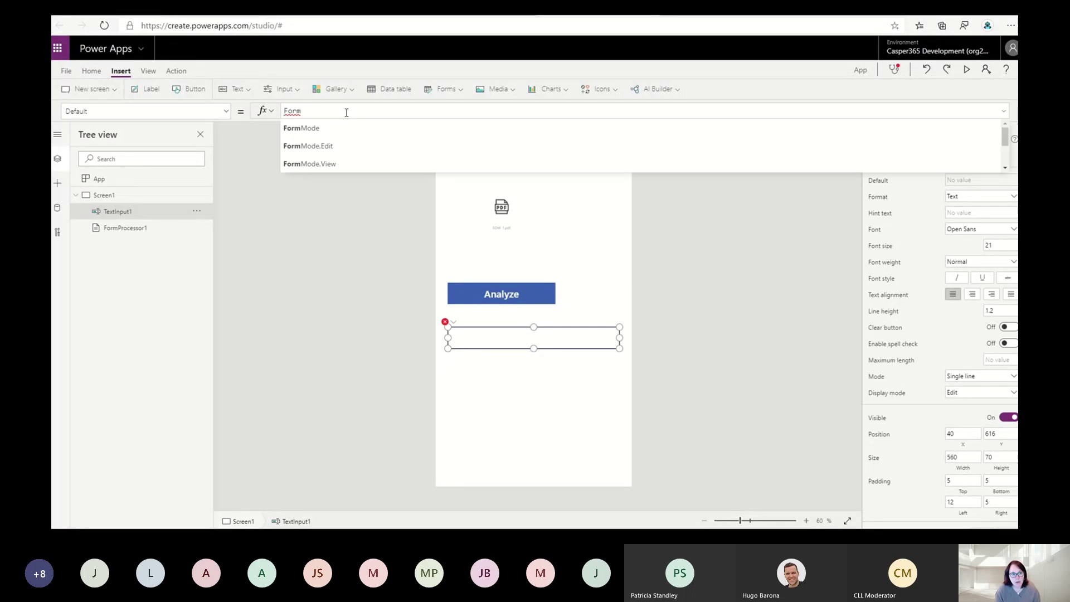
type("Pro")
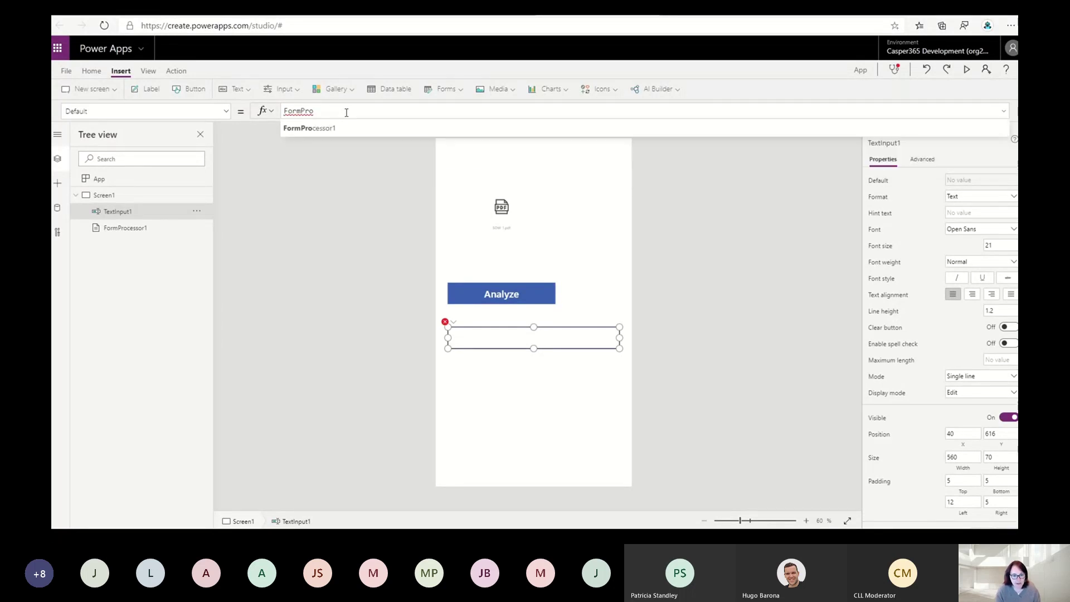
key("Tab")
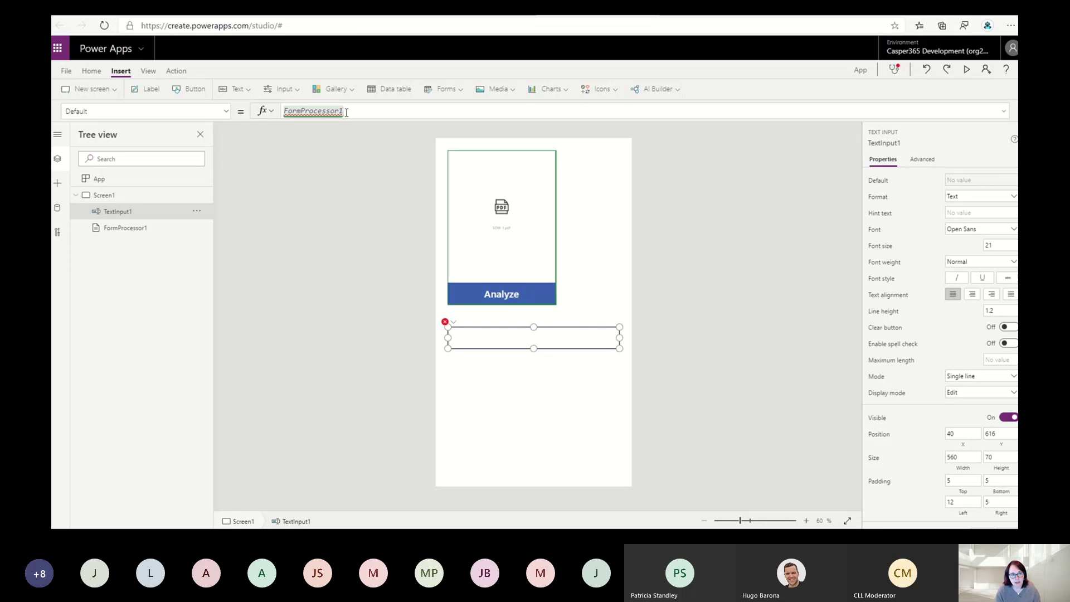
type(".")
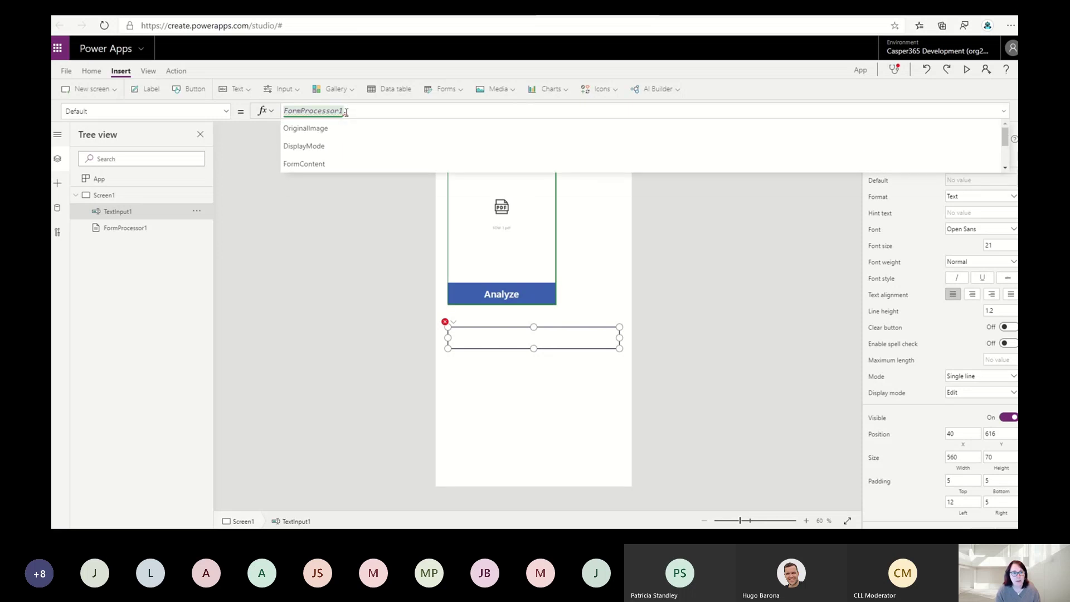
key("Down")
key("Down")
key("Down")
key("Tab")
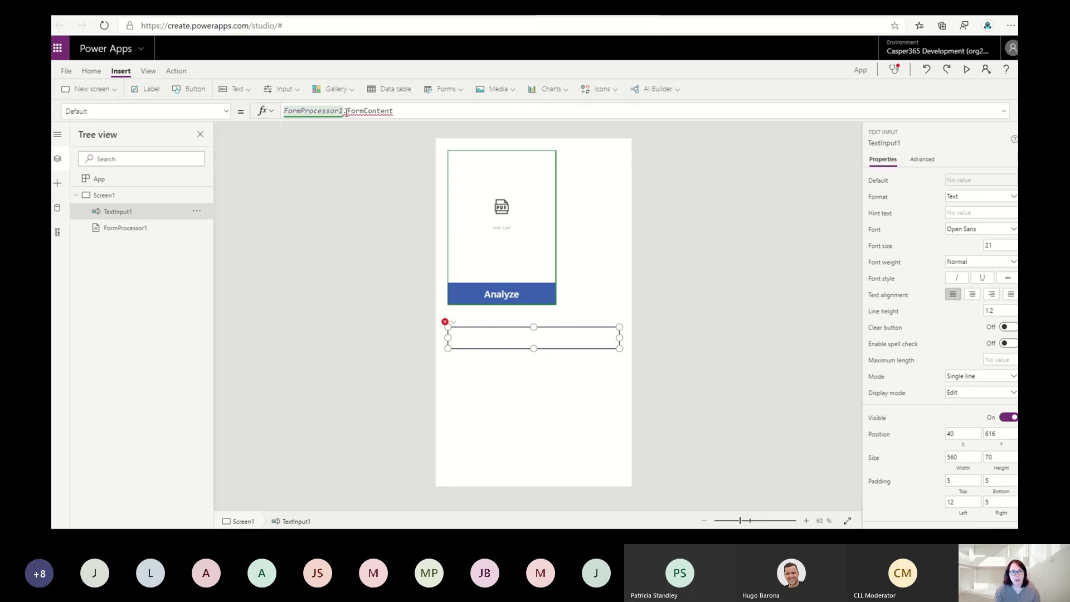
type(".")
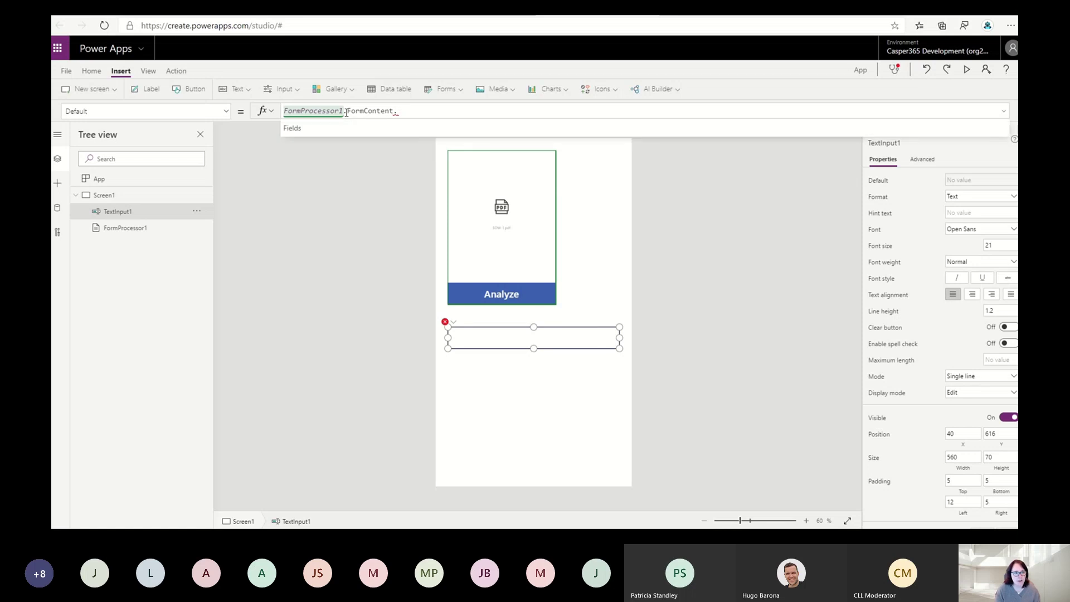
key("Tab")
type(".")
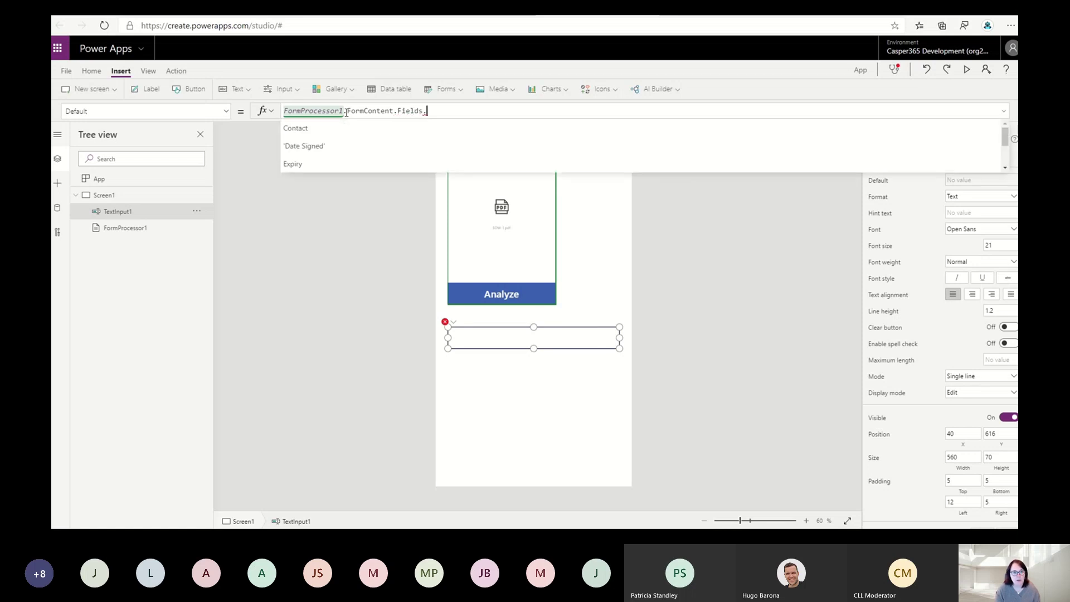
scroll(336, 139, "down", 3)
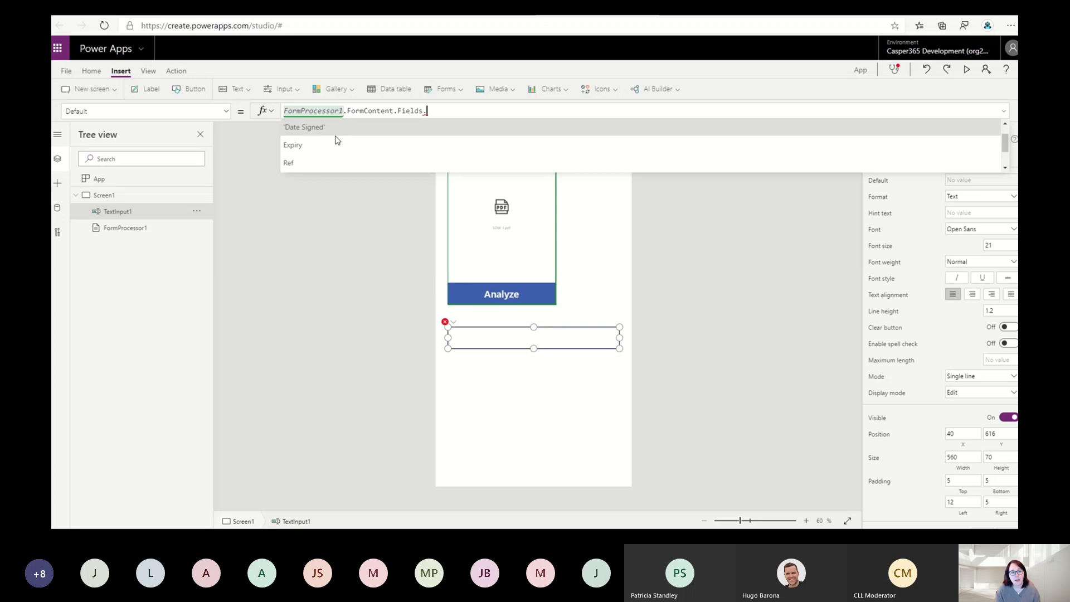
scroll(336, 141, "down", 3)
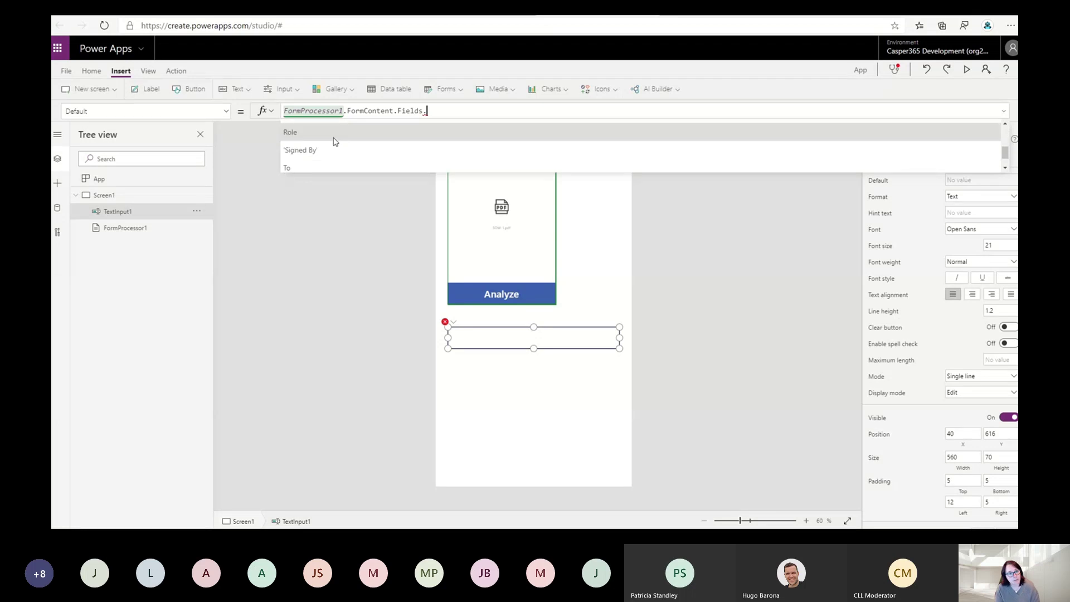
scroll(333, 142, "up", 3)
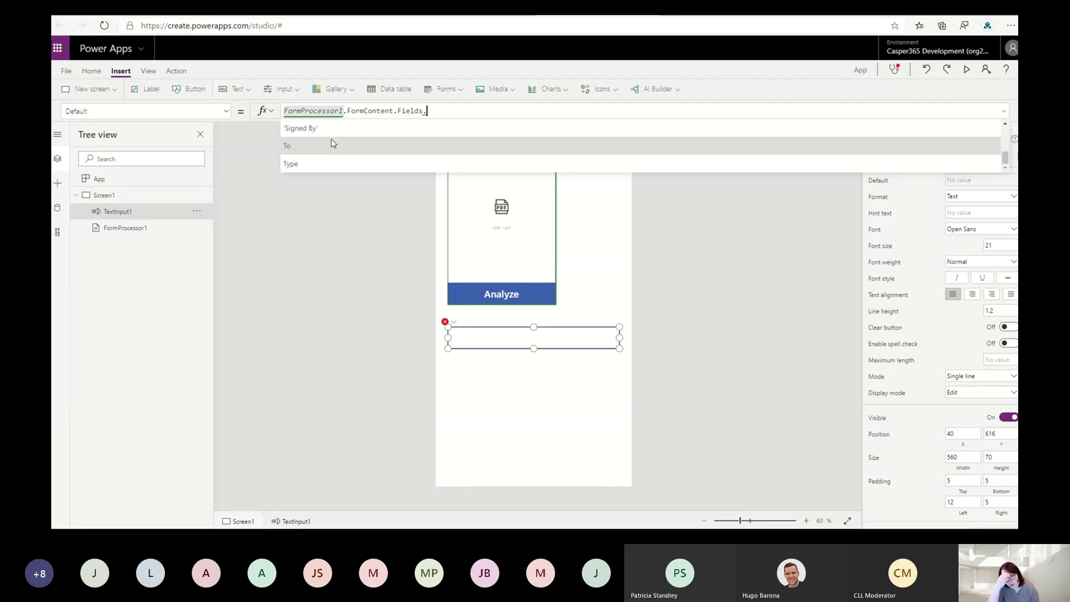
scroll(331, 140, "up", 3)
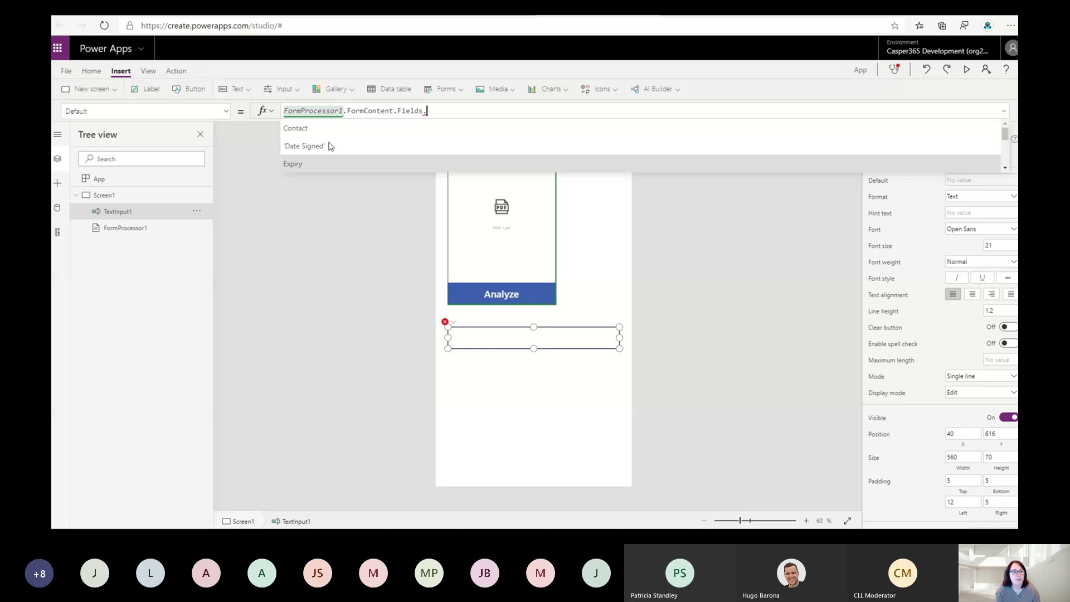
left_click(327, 131)
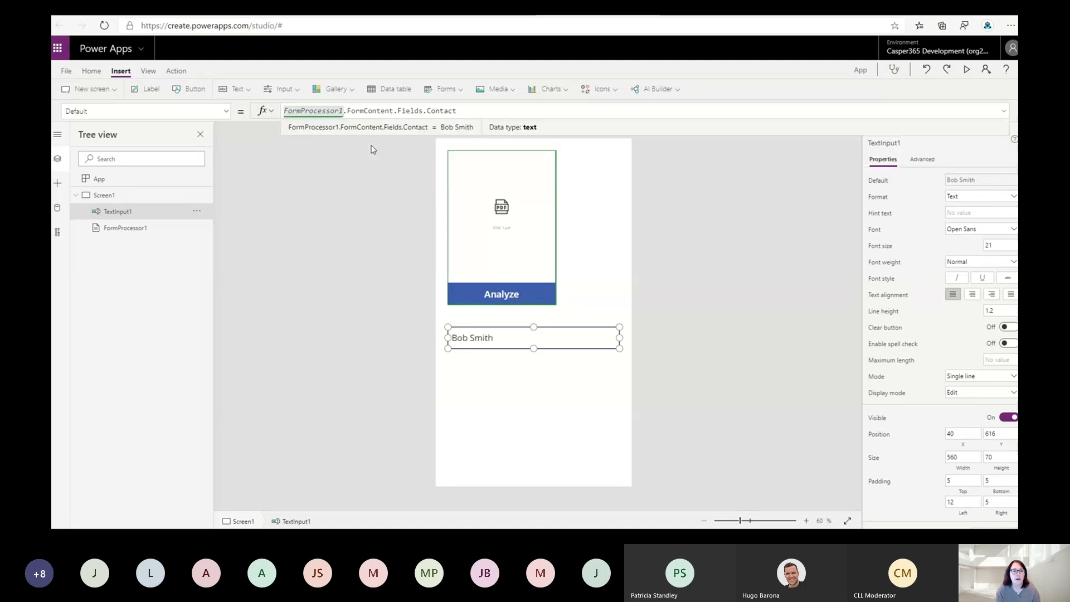
left_click(521, 377)
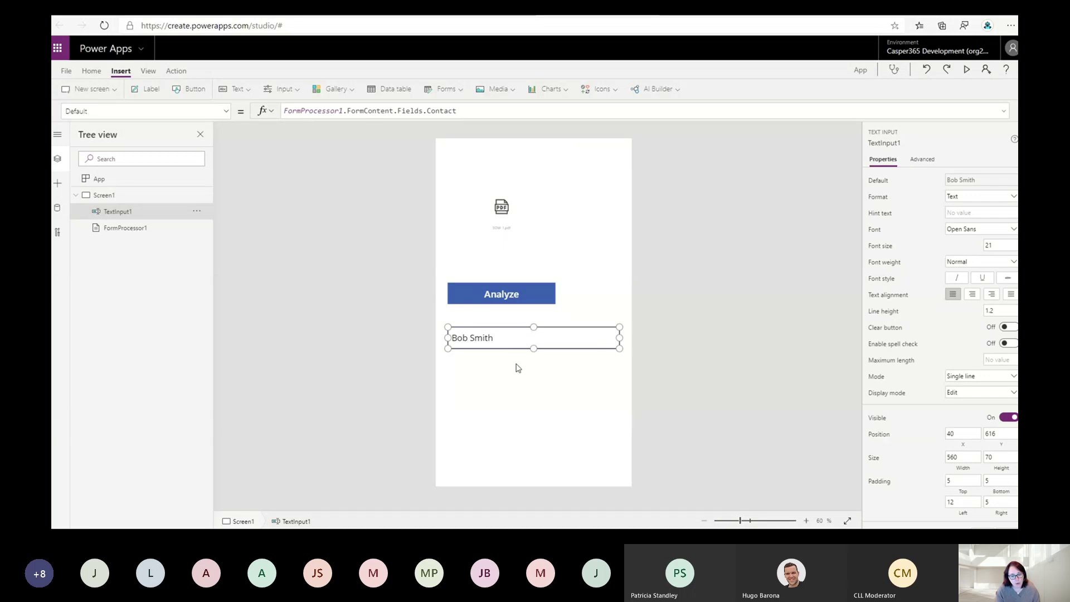
Make two copies of the contact text input and stack them left-aligned beneath it at about Y 718 and Y 817.
key("ctrl+c")
key("ctrl+v")
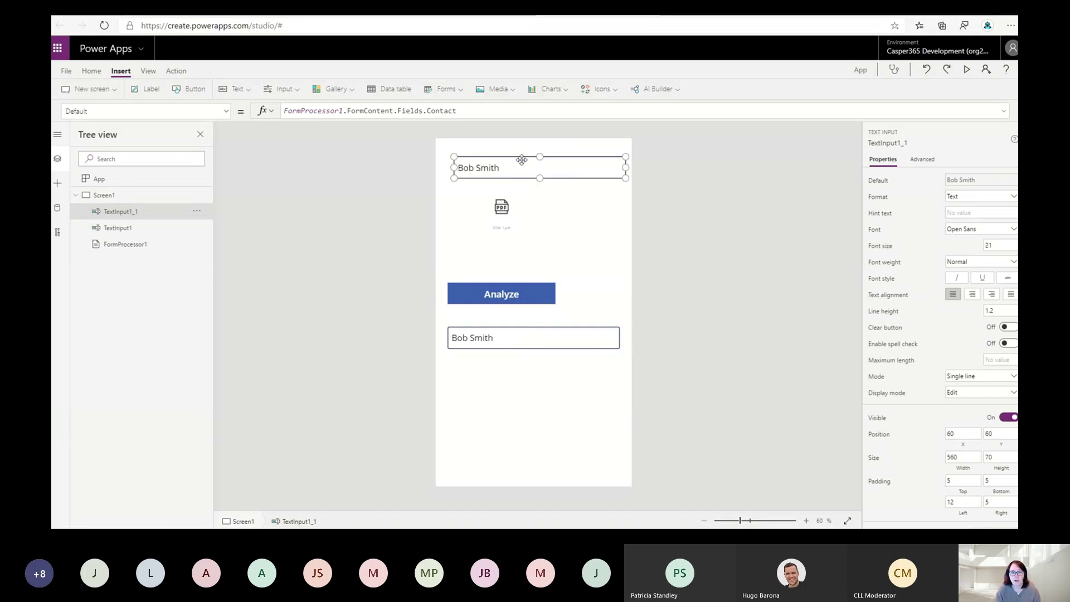
left_click_drag(521, 157, 515, 358)
right_click(557, 339)
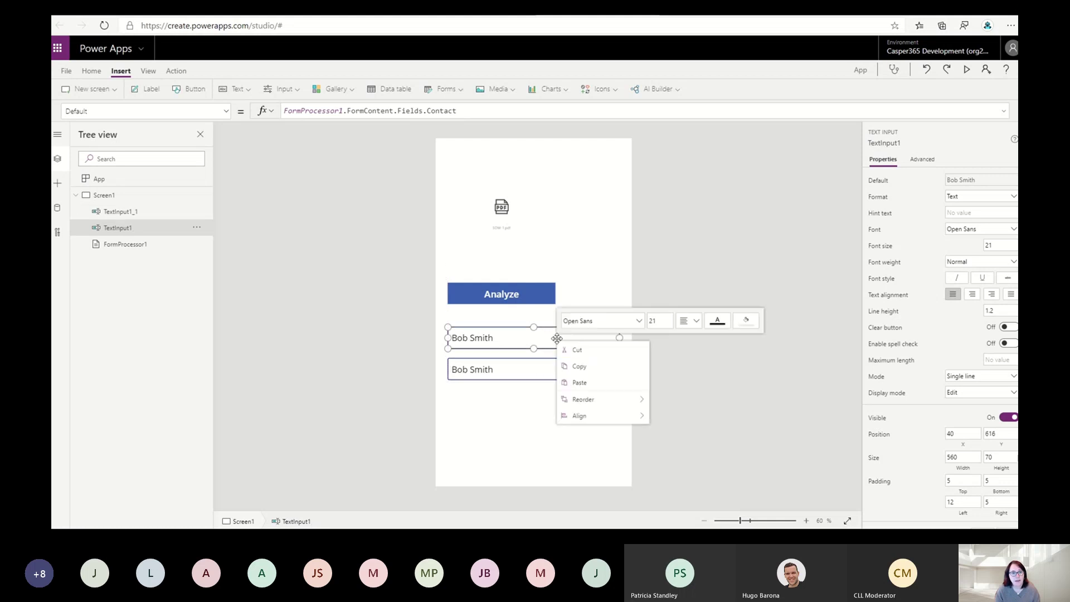
left_click(569, 370)
right_click(545, 406)
left_click(557, 412)
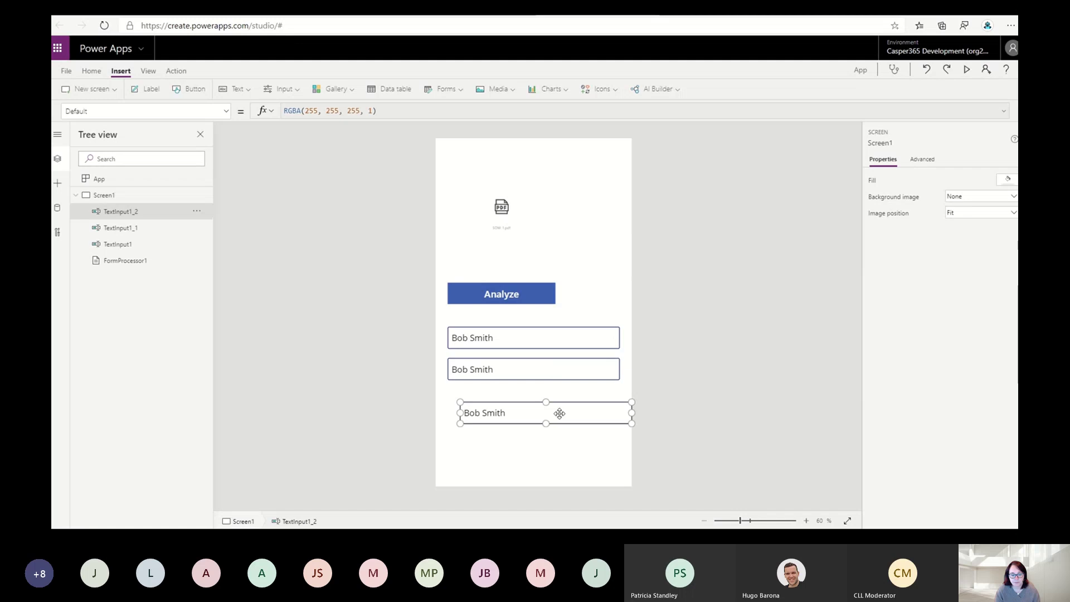
left_click_drag(527, 404, 514, 391)
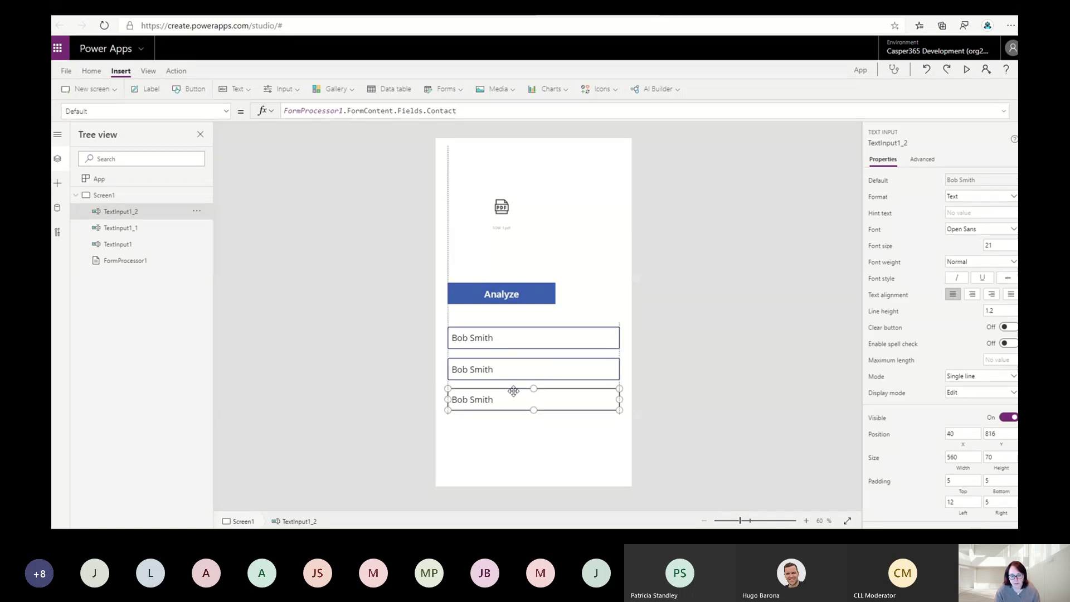
Change the middle text input's Default formula to FormProcessor1.FormContent.Fields.Expiry.
left_click(497, 370)
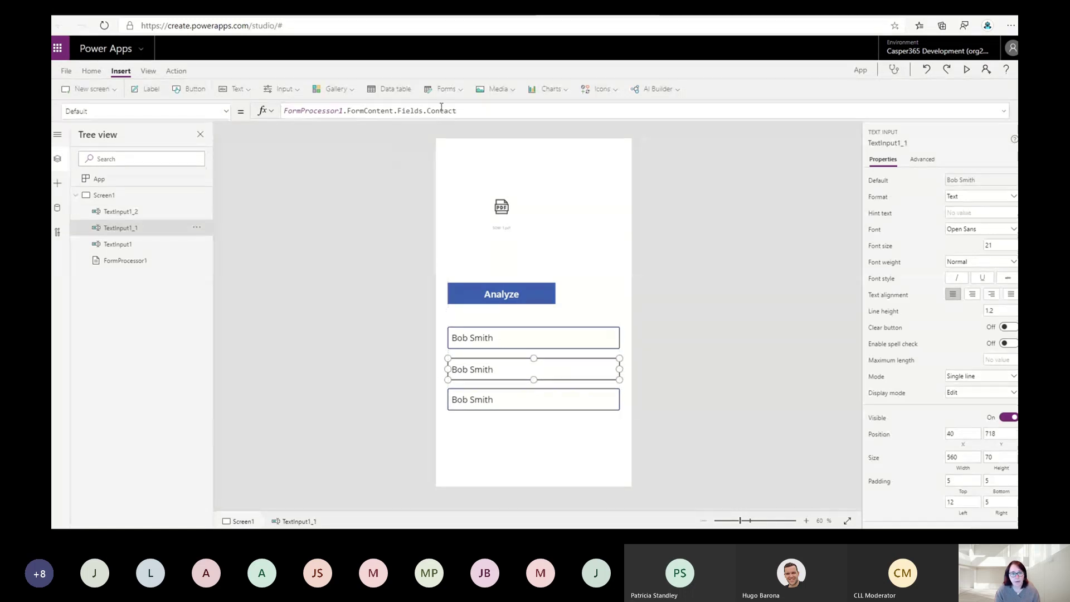
double_click(441, 110)
type("ex")
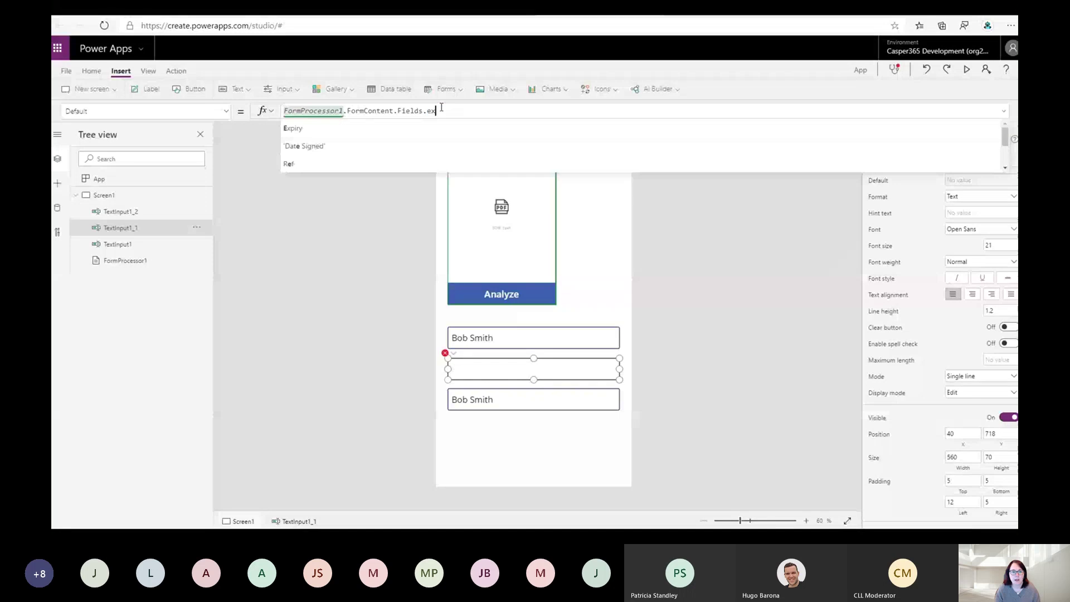
key("Tab")
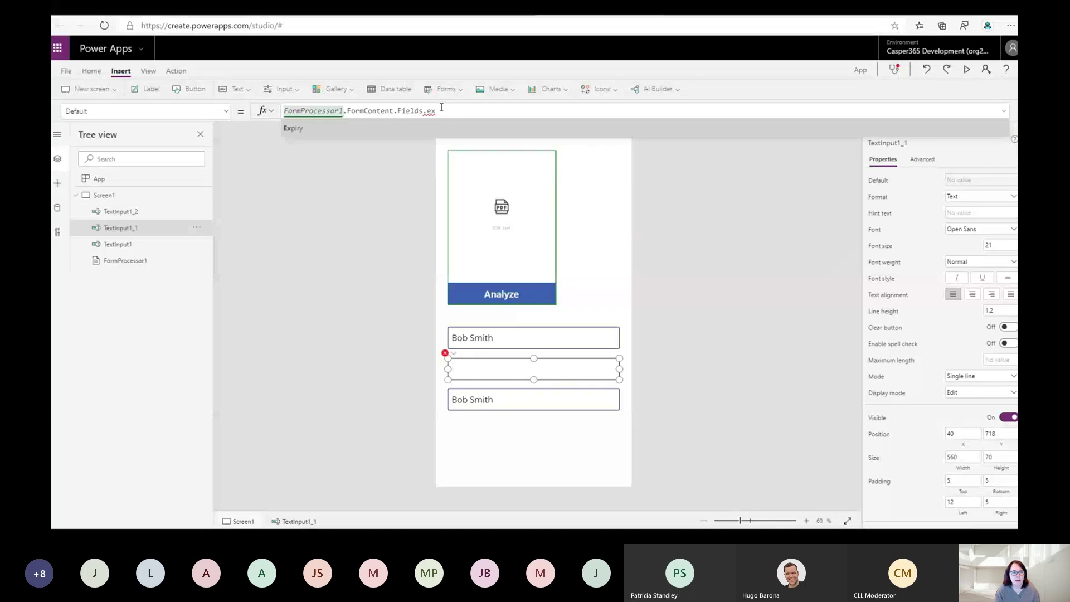
Change the lowest text input's Default formula to FormProcessor1.FormContent.Fields.To.
left_click(516, 399)
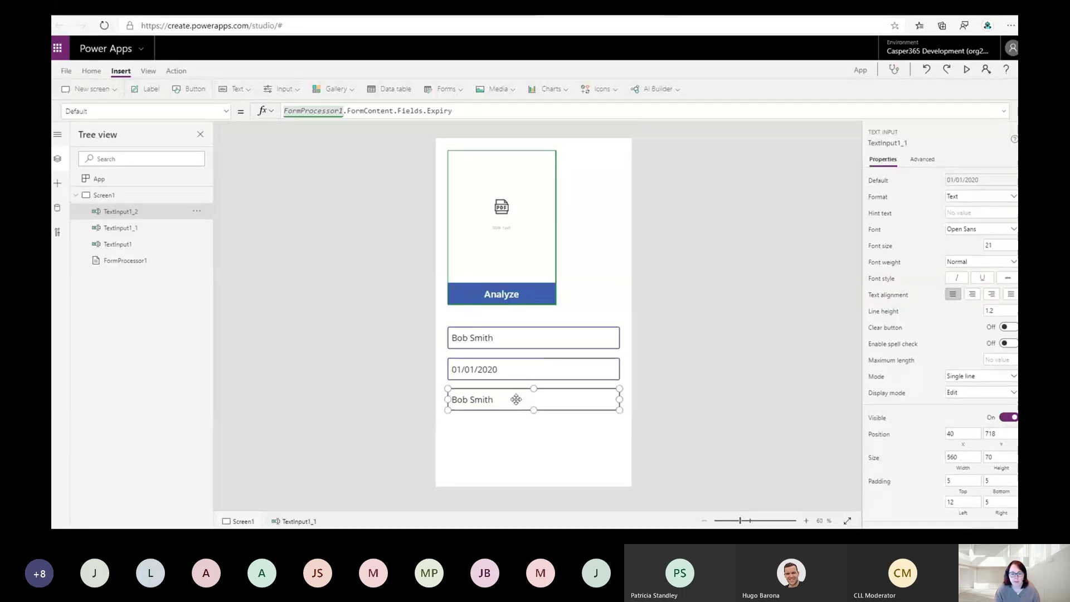
double_click(440, 110)
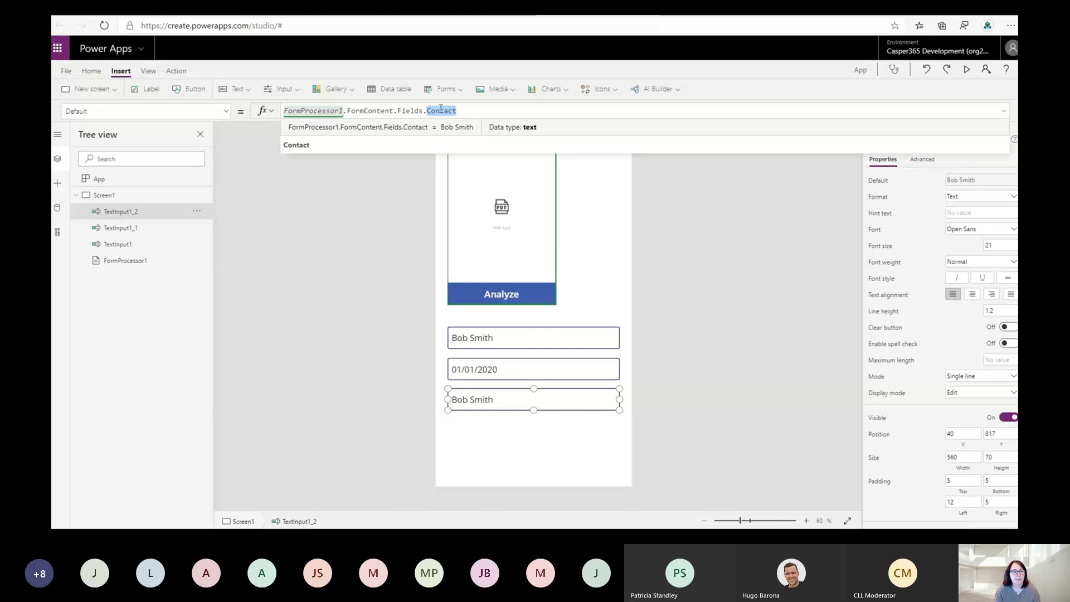
key("BackSpace")
key("Down")
key("Down")
key("Down")
key("Down")
key("Down")
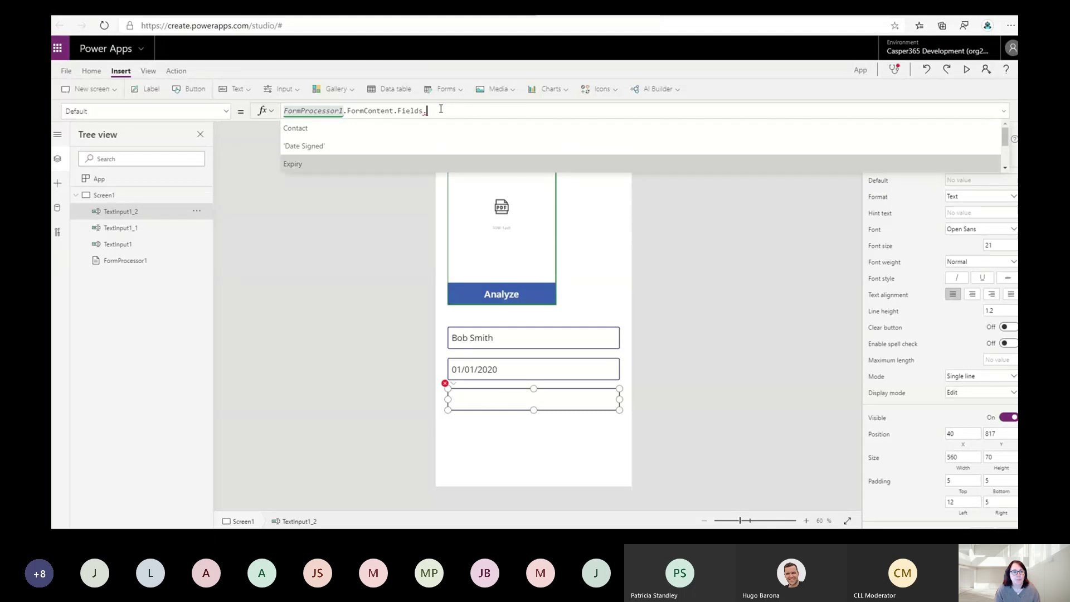
key("Down")
key("Tab")
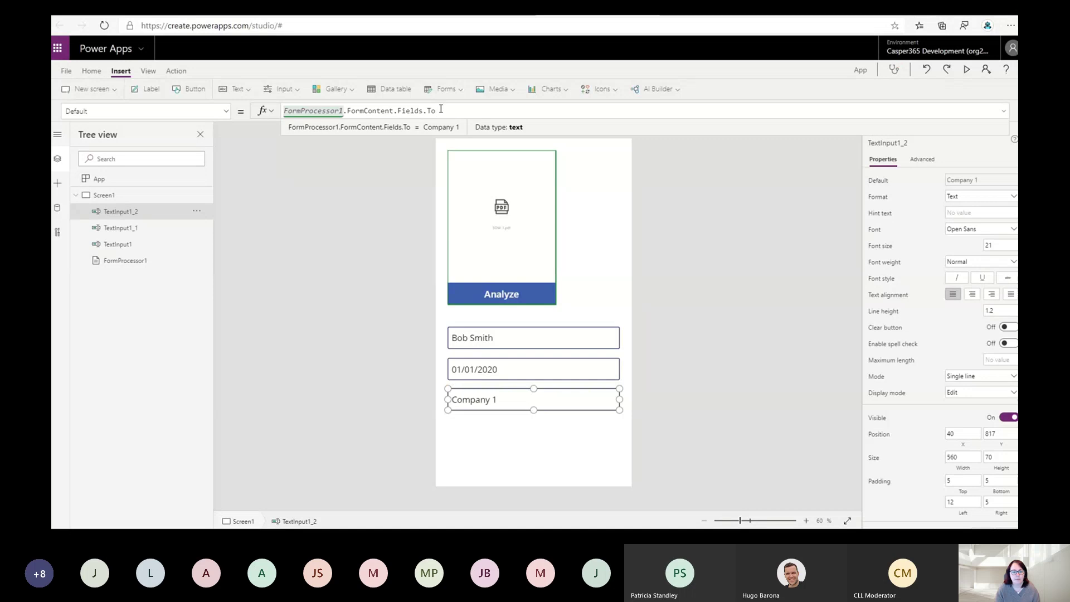
left_click(579, 435)
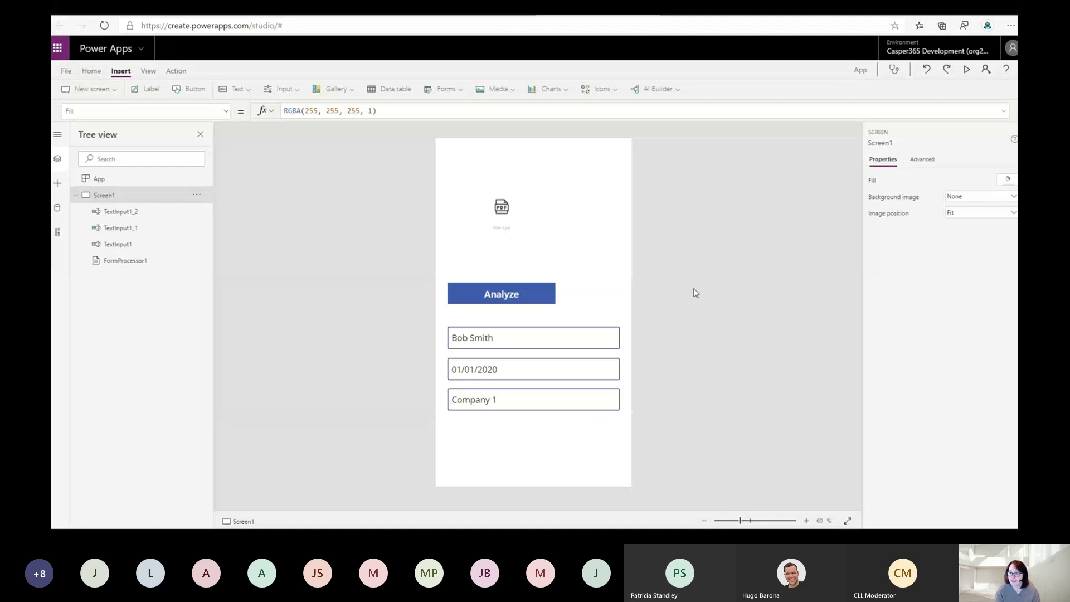
Preview the app and analyze sdd-01.pdf from the Contracts folder, then close the preview and dismiss the tip.
left_click(967, 73)
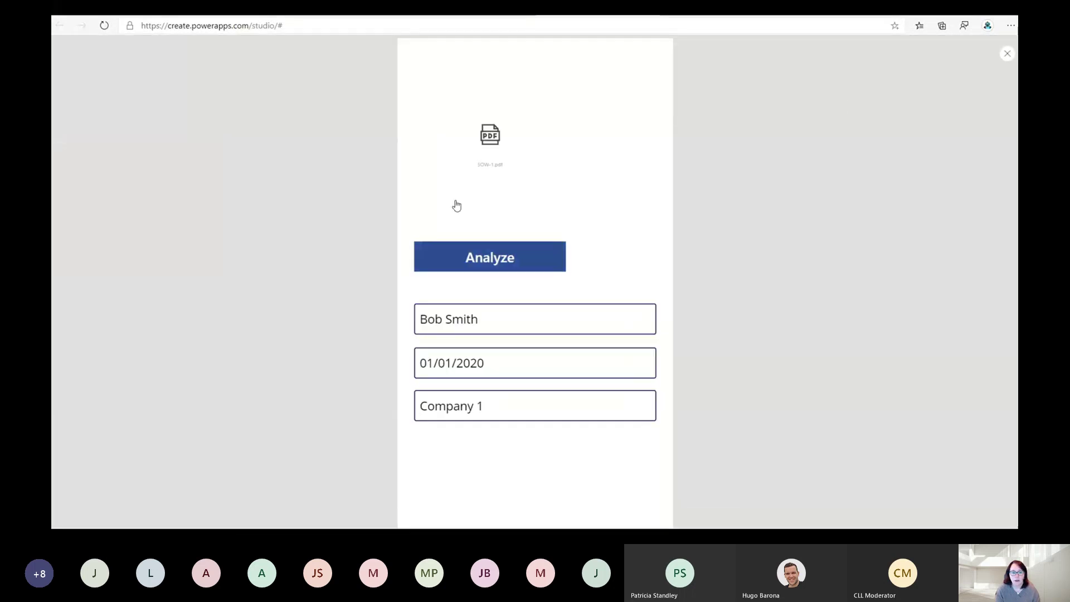
left_click(471, 241)
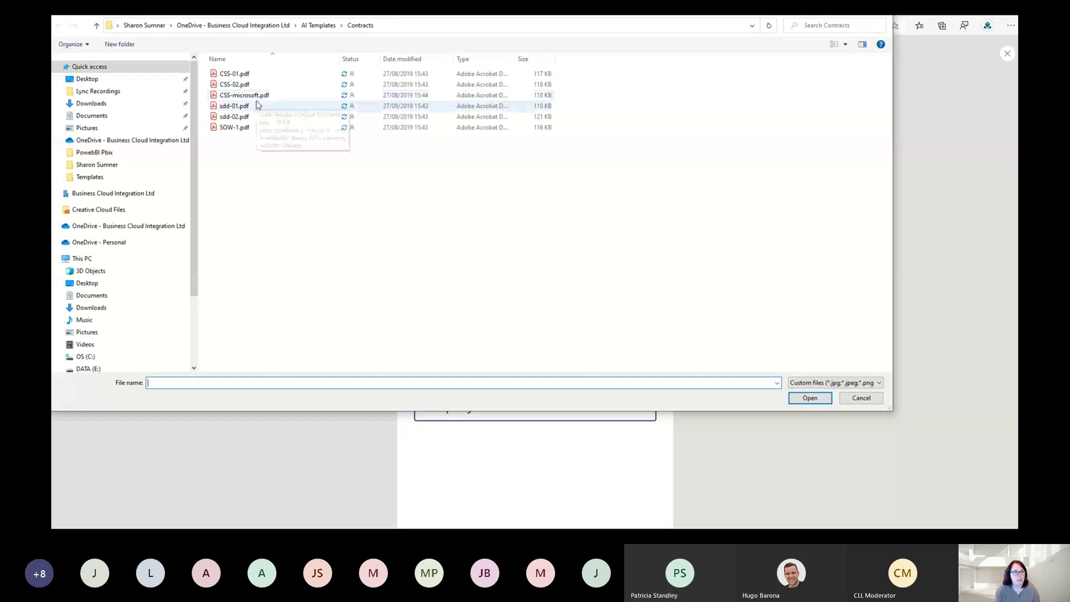
double_click(253, 105)
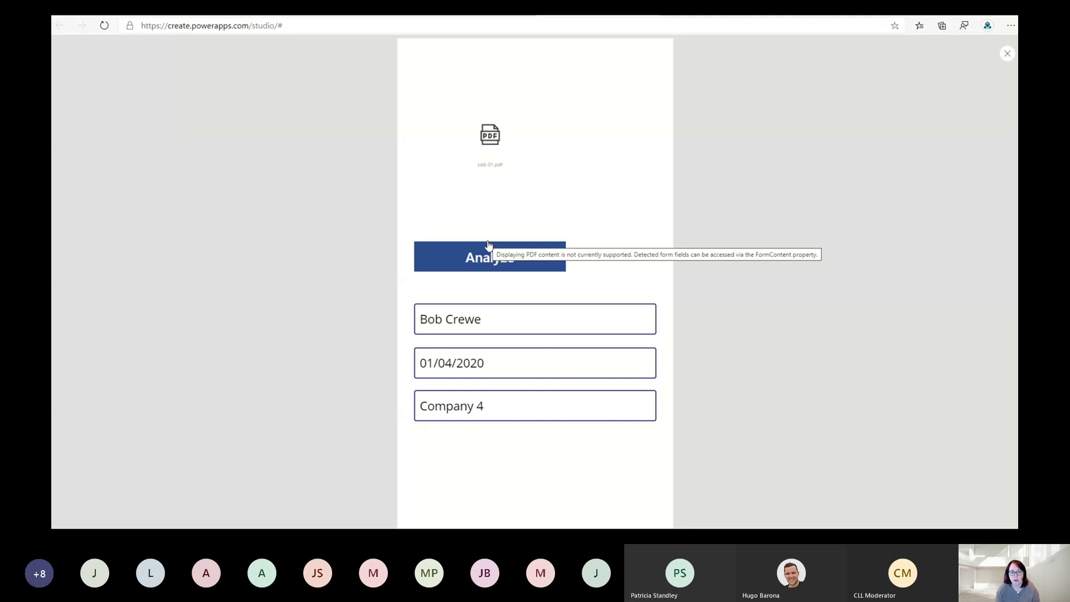
left_click(1006, 54)
left_click(620, 320)
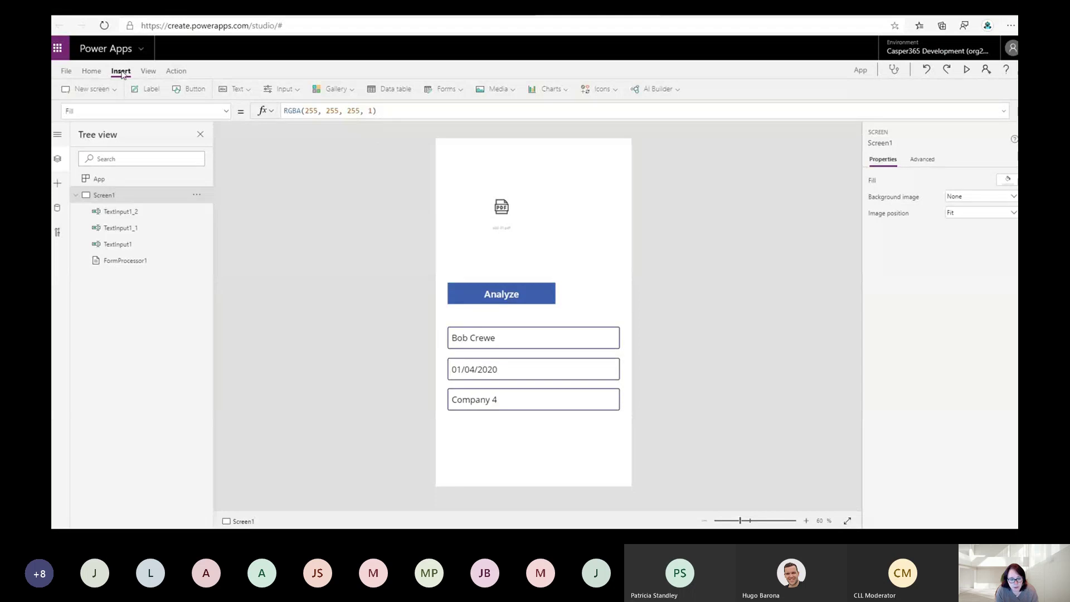
Add a button labelled Save Details below the text inputs at about X 306, Y 966.
left_click(184, 89)
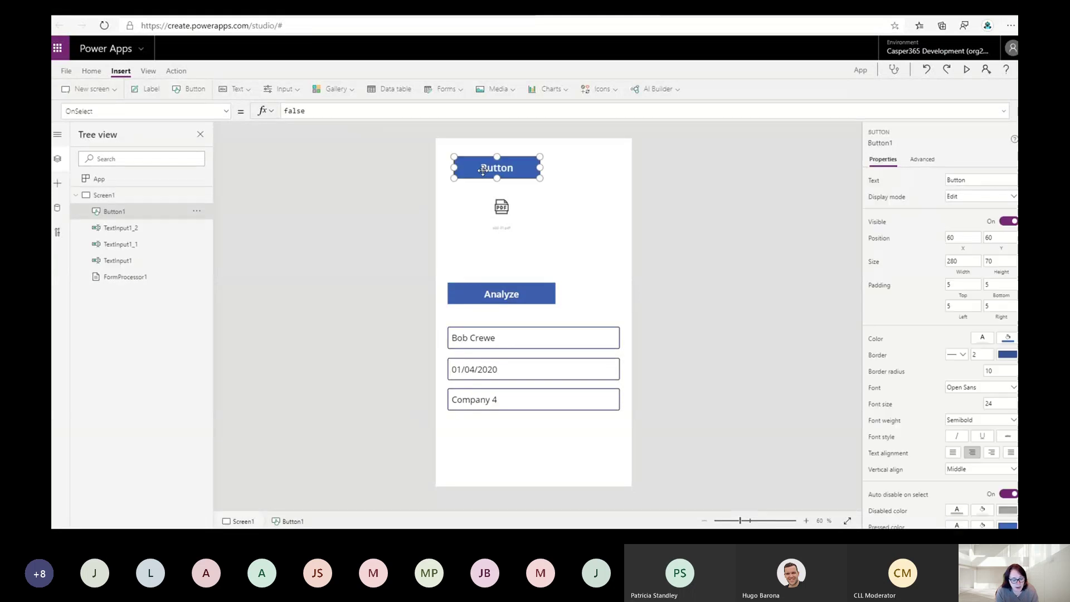
left_click_drag(482, 170, 566, 448)
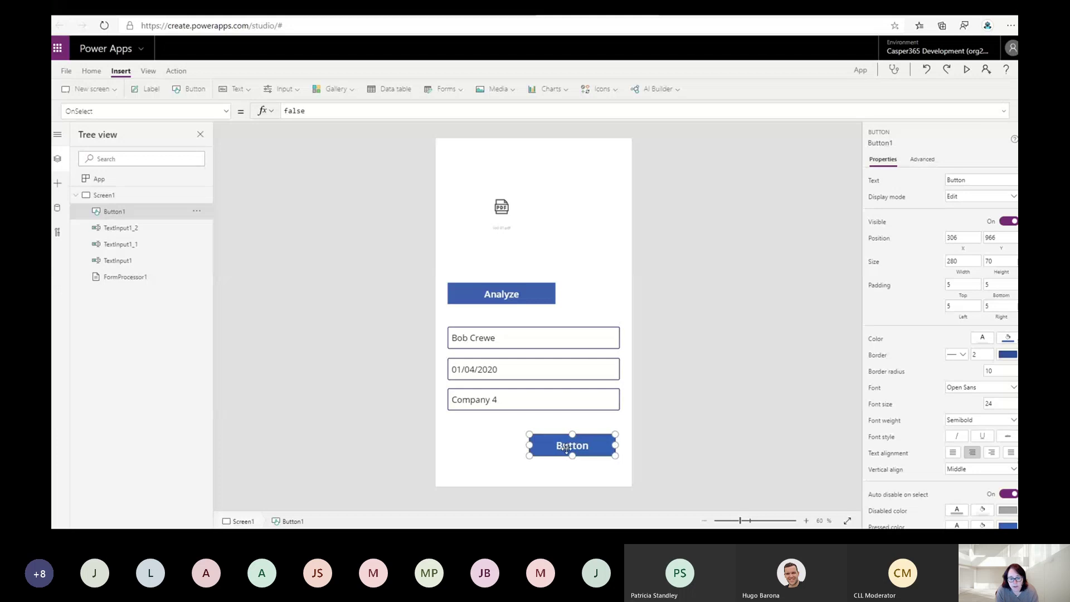
type("Save Details")
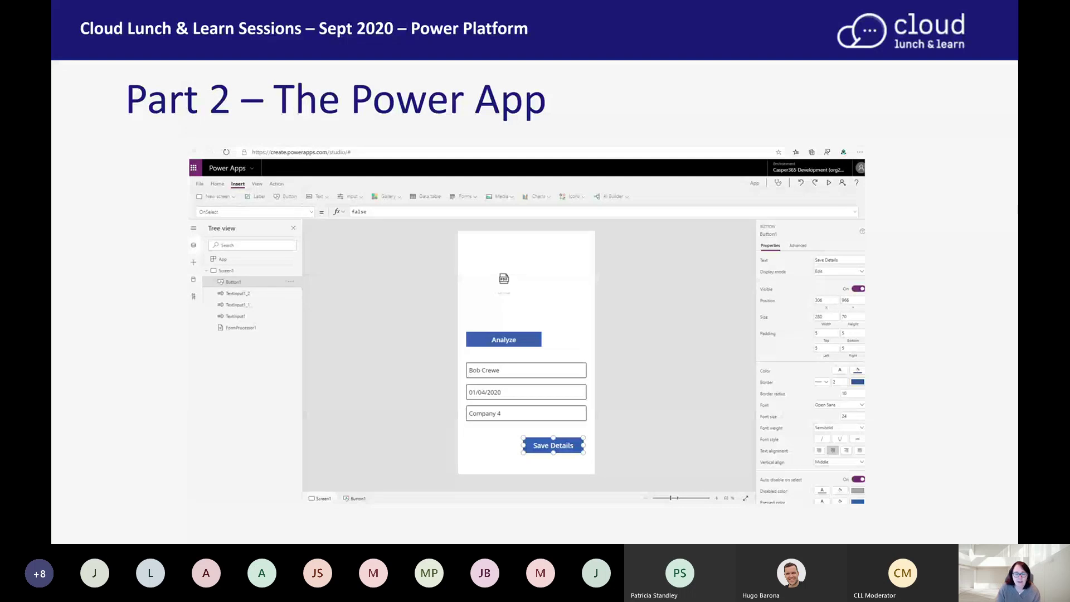
mouse_move(337, 252)
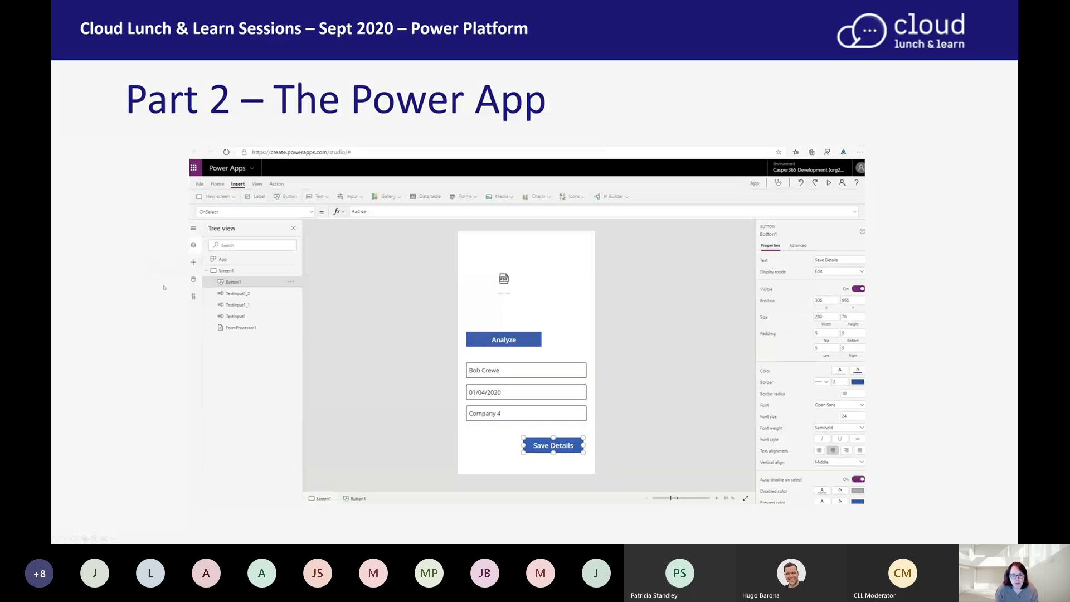
mouse_move(451, 422)
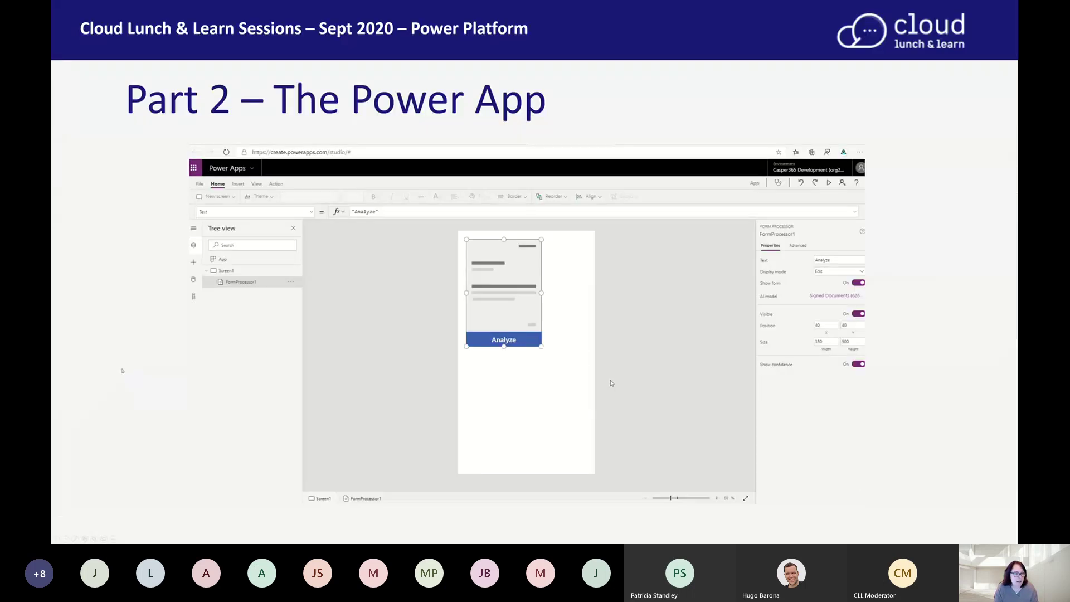
left_click(127, 362)
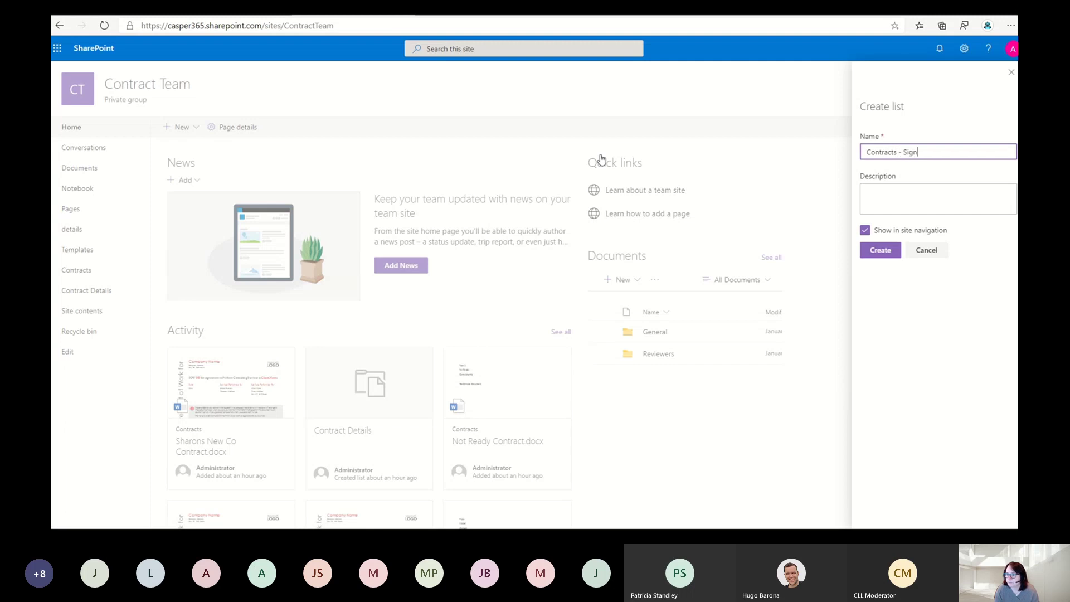
Create the Contracts - Signed list on the Contract Team site and add a single line of text column named Company Name.
left_click(888, 251)
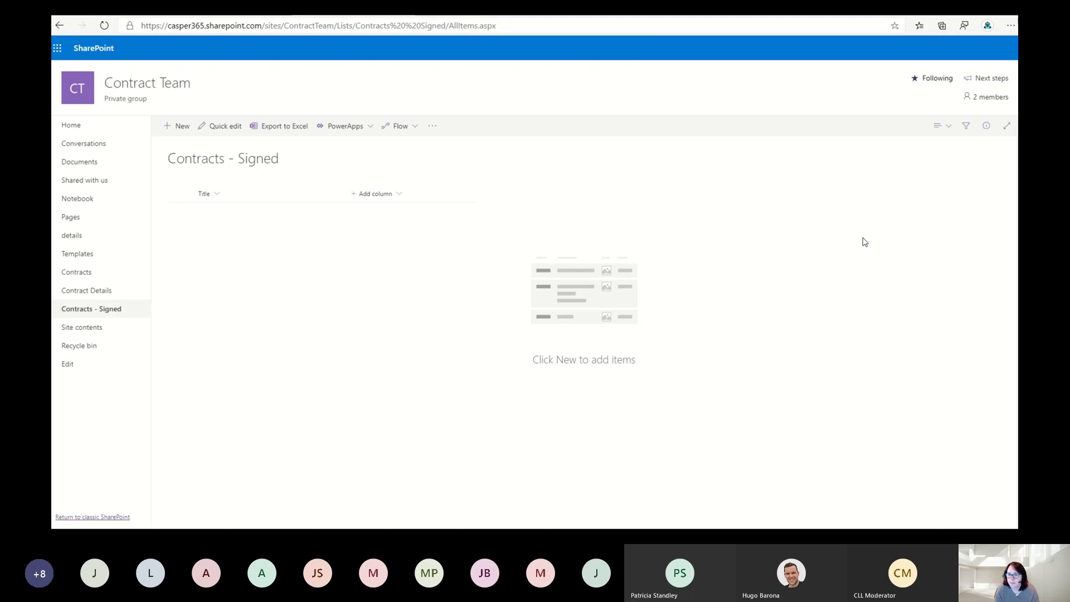
left_click(375, 194)
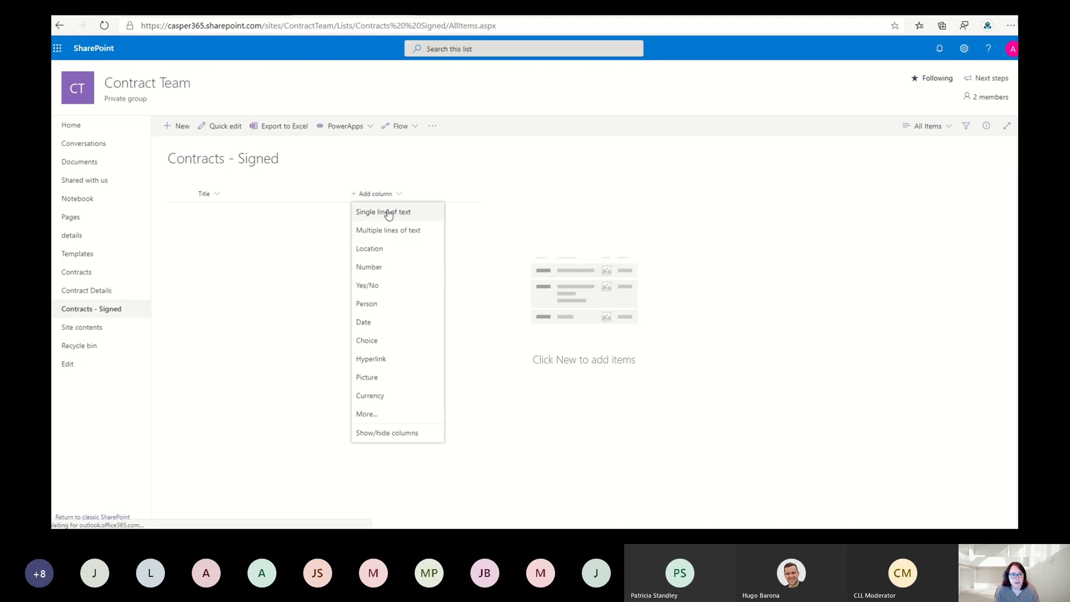
left_click(388, 214)
type("Comp")
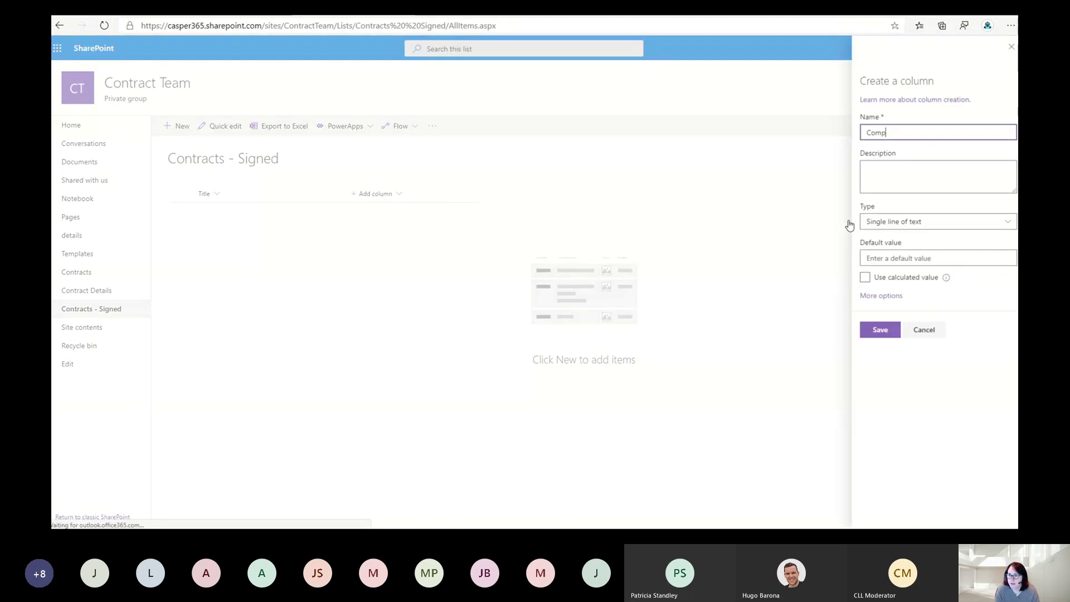
type("any Name")
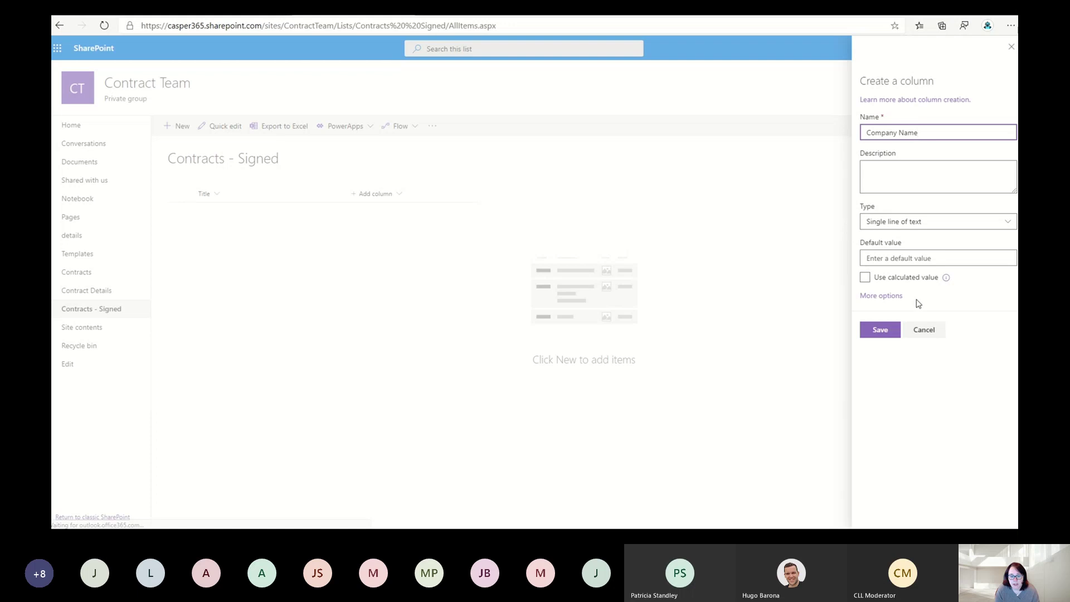
left_click(880, 329)
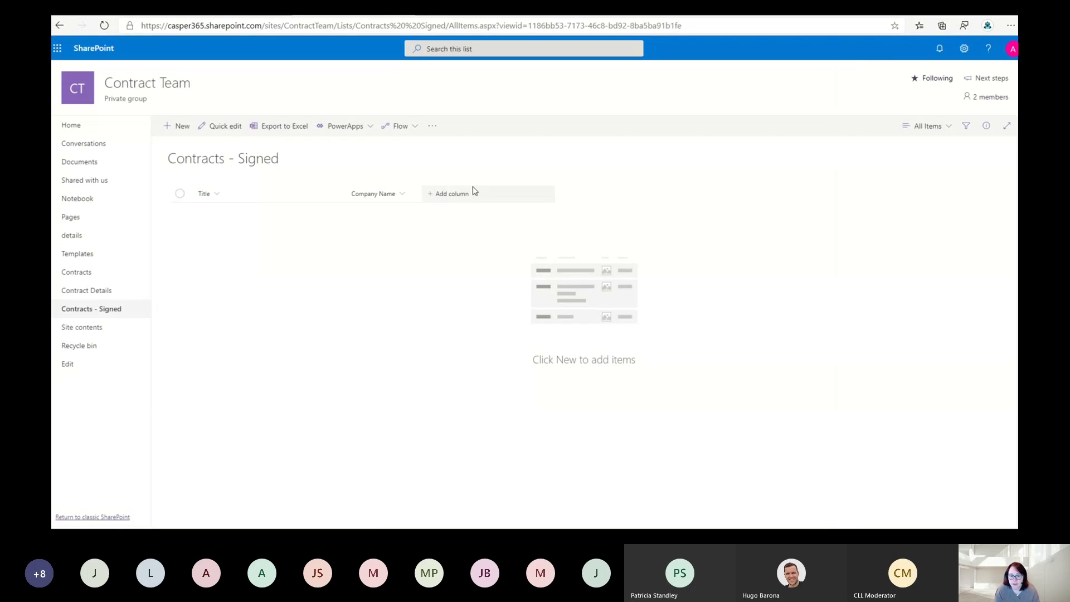
Add a single line of text column named Contact to the Contracts - Signed list.
left_click(474, 192)
left_click(480, 209)
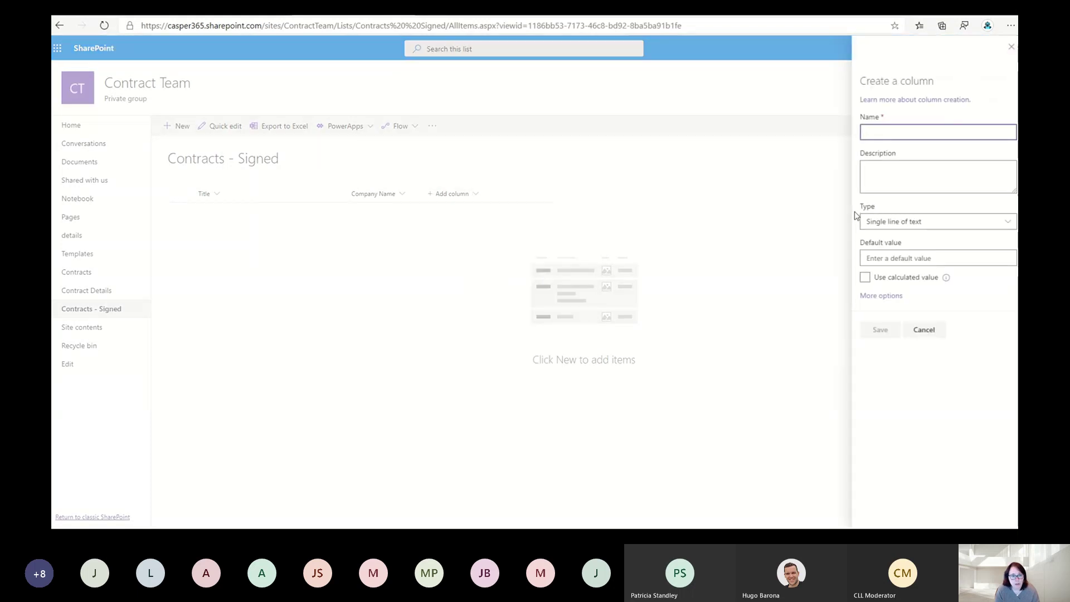
type("Contact")
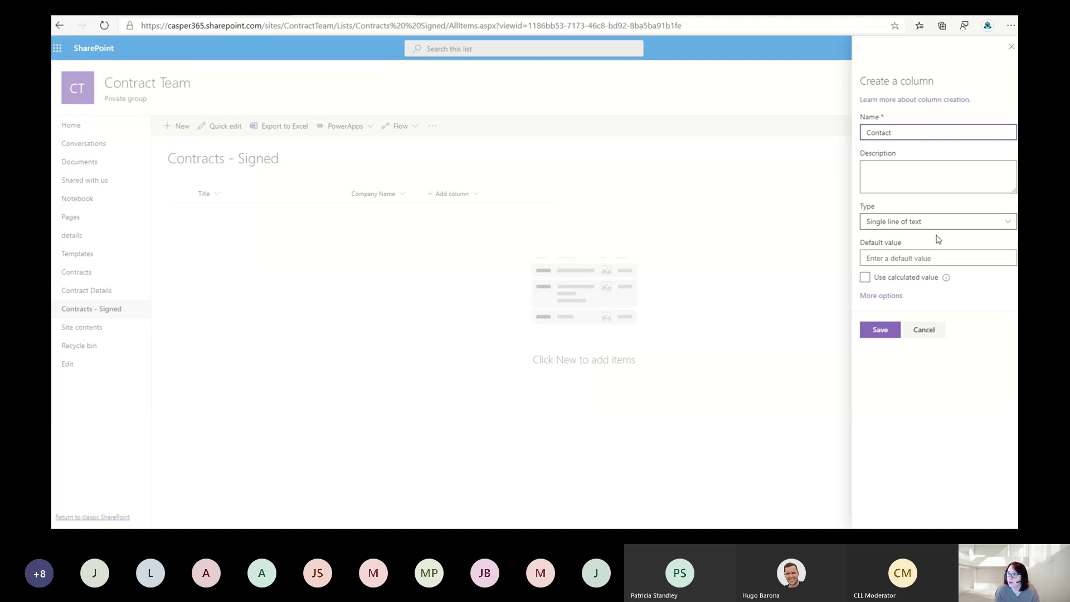
left_click(878, 330)
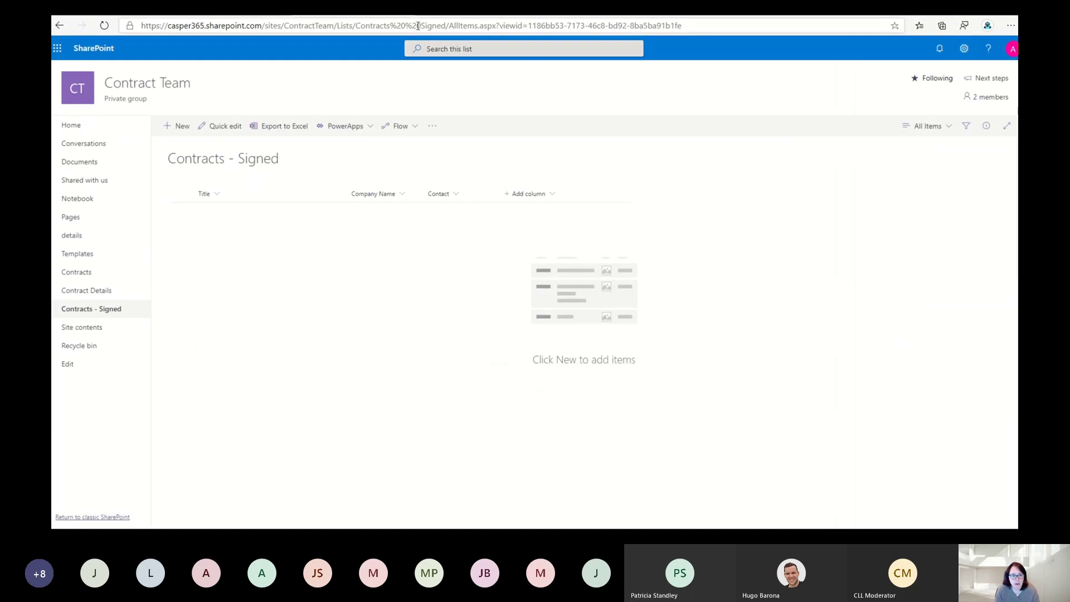
Switch to Power Apps and connect the Contract Team SharePoint site's Contracts - Signed list as a data source.
left_click(707, 8)
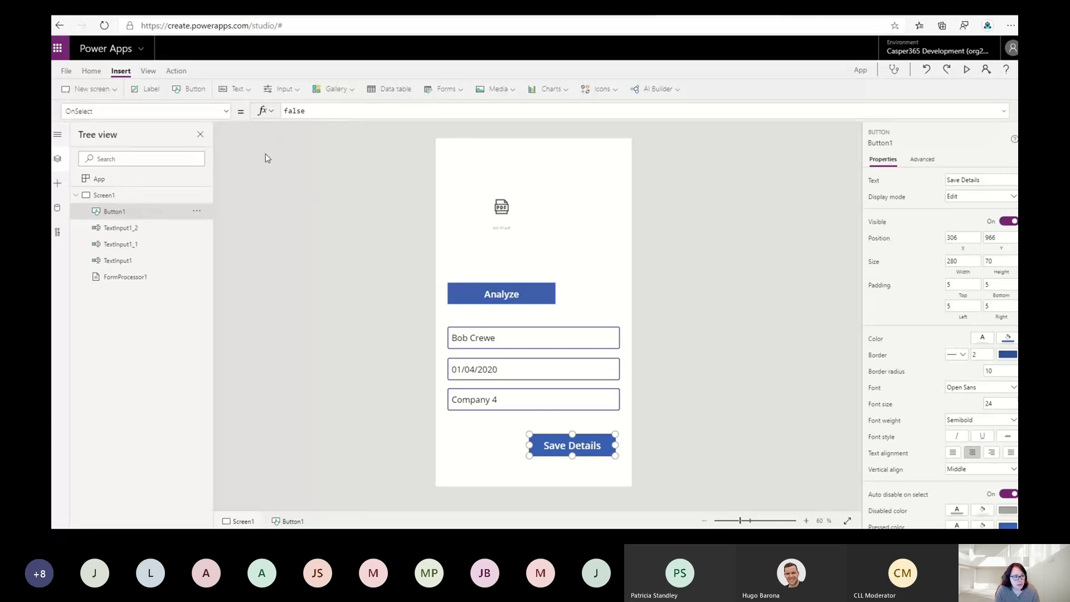
left_click(57, 135)
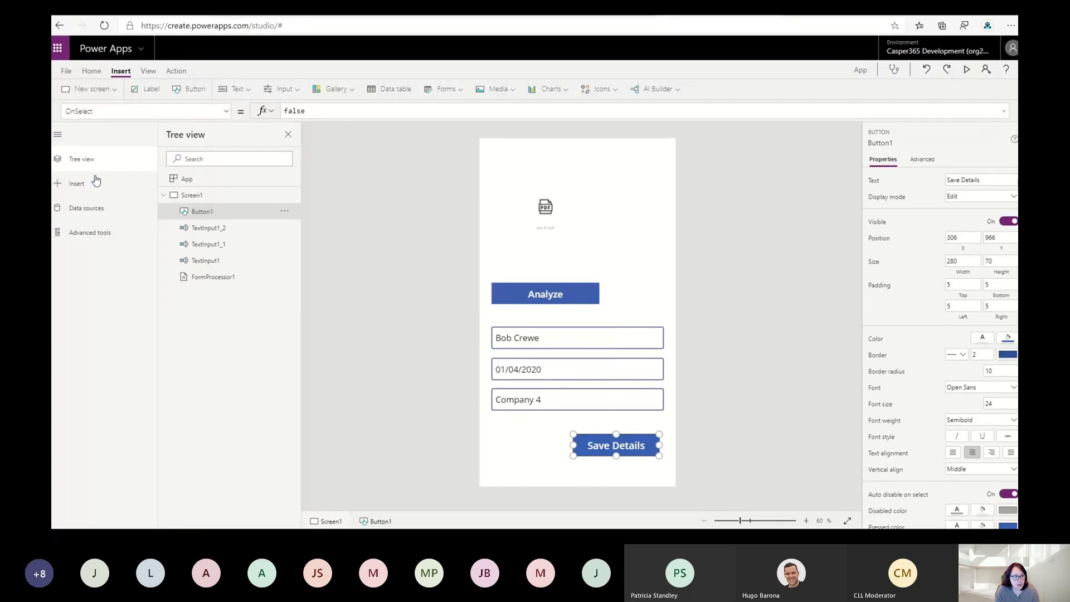
left_click(85, 212)
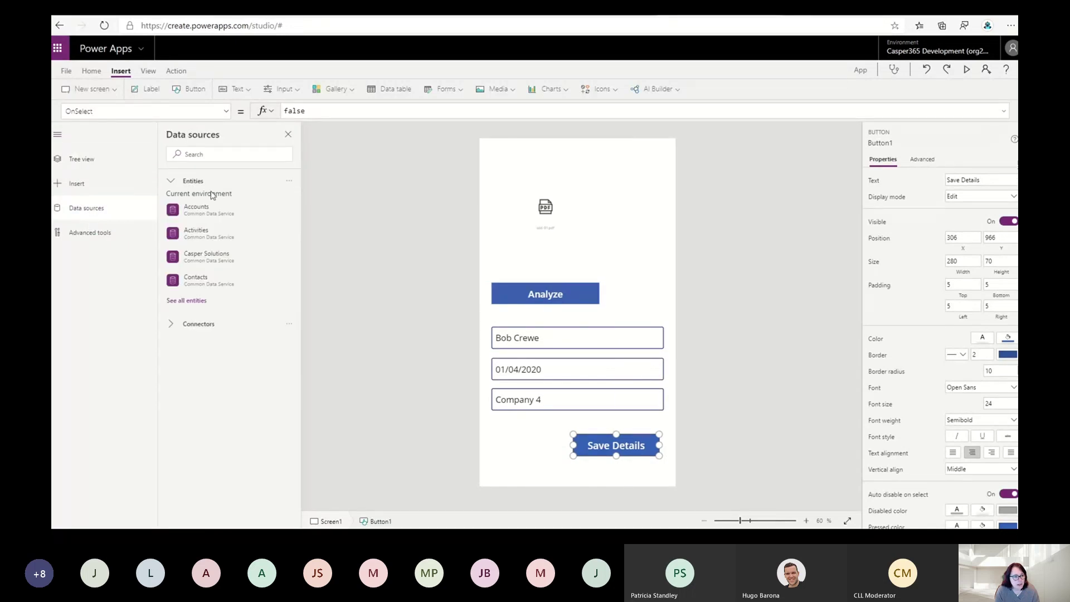
left_click(197, 324)
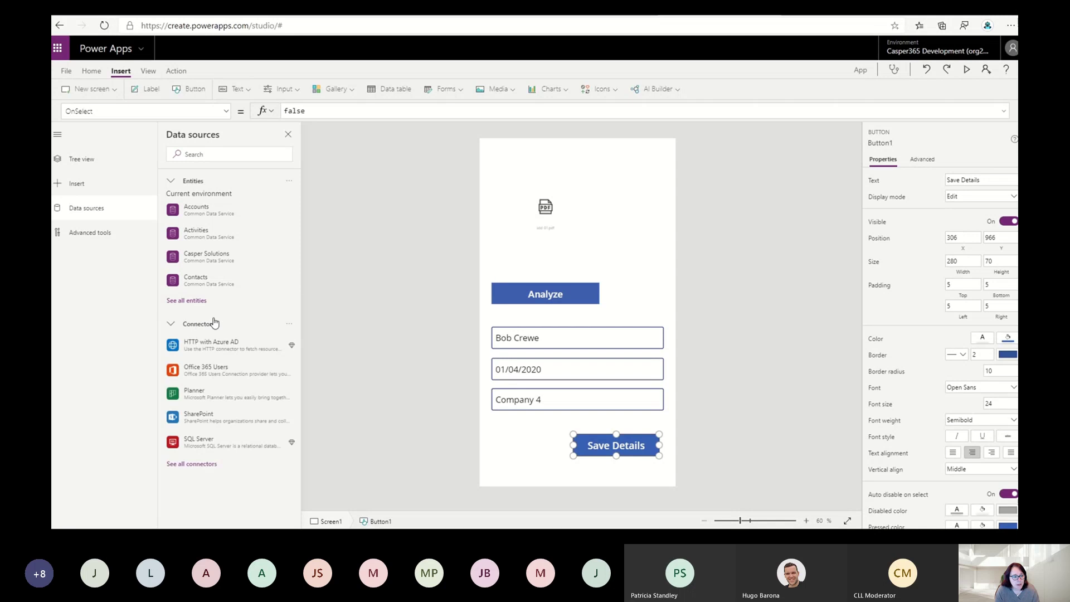
left_click(215, 419)
left_click(347, 373)
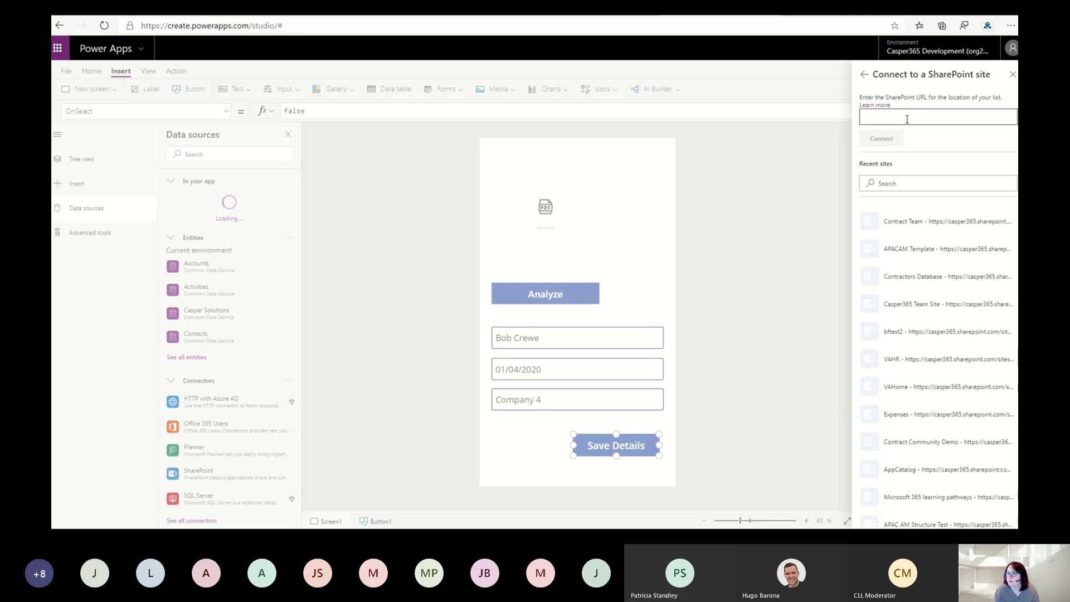
left_click(912, 220)
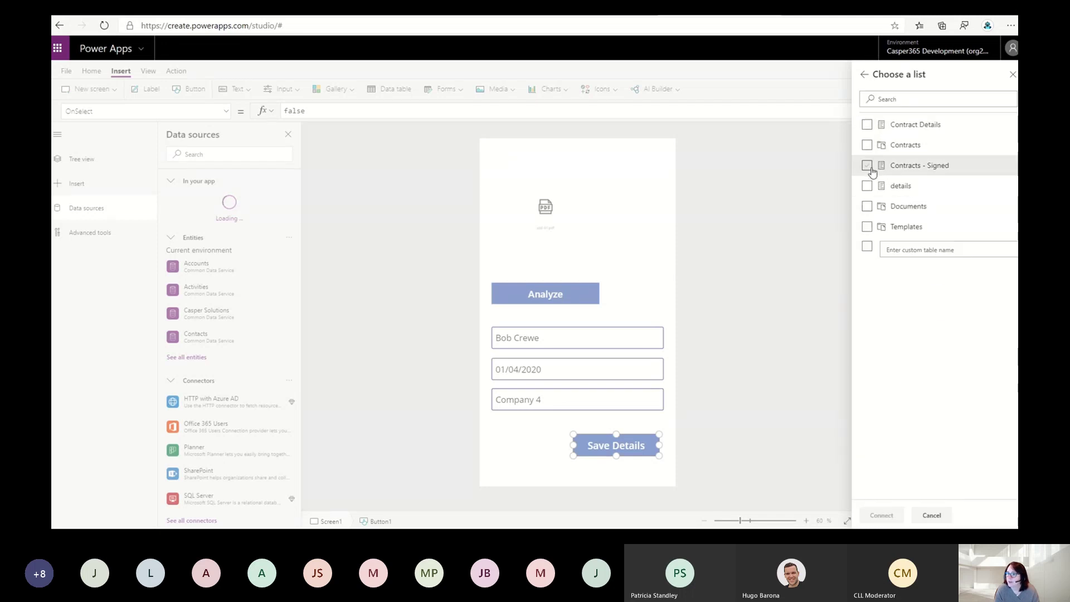
left_click(867, 166)
left_click(881, 515)
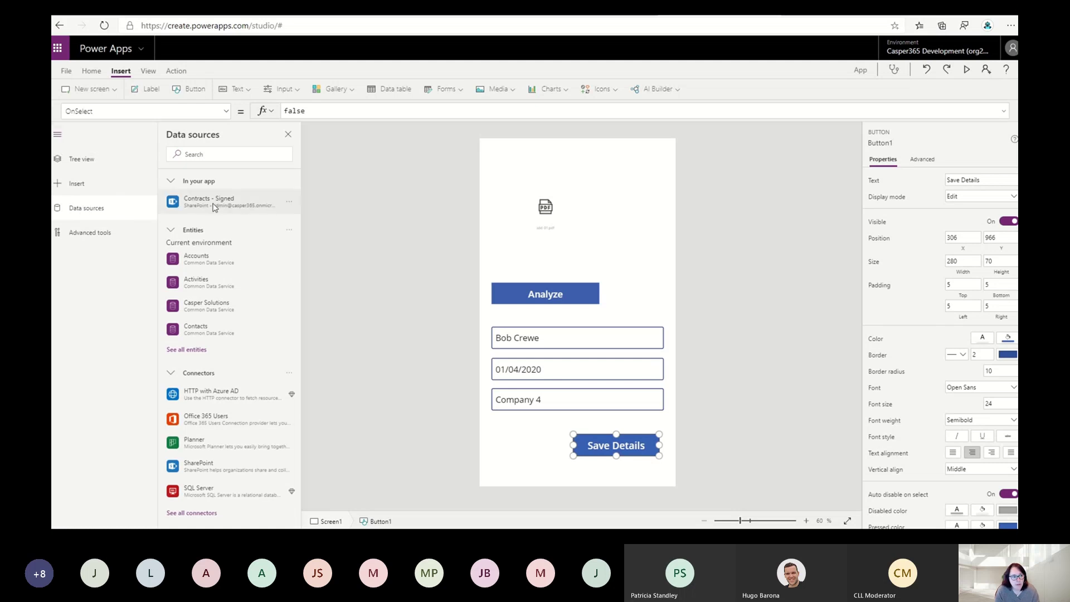
left_click(288, 202)
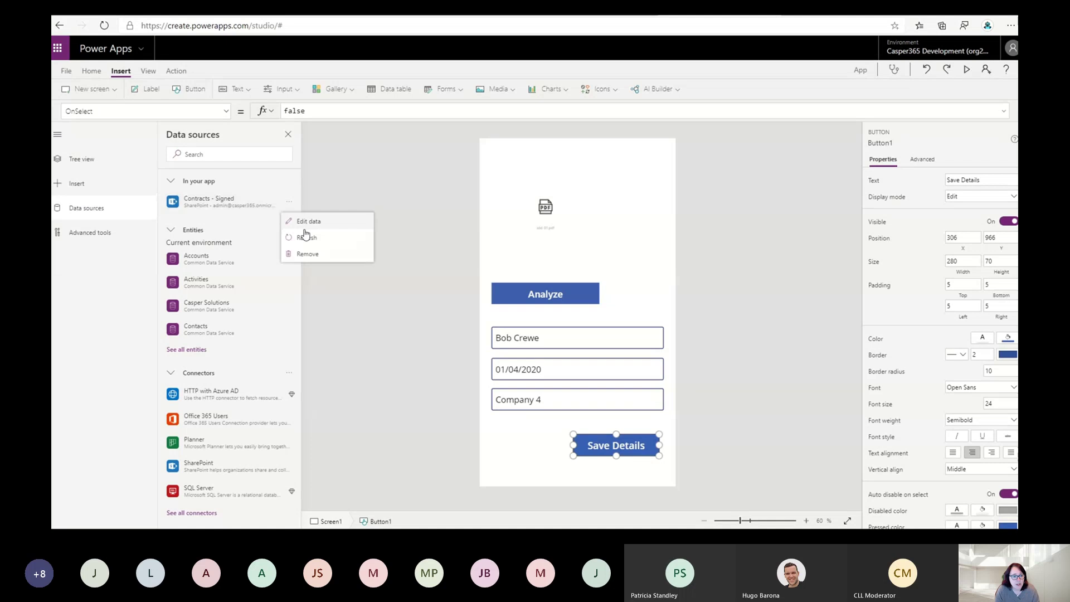
left_click(59, 135)
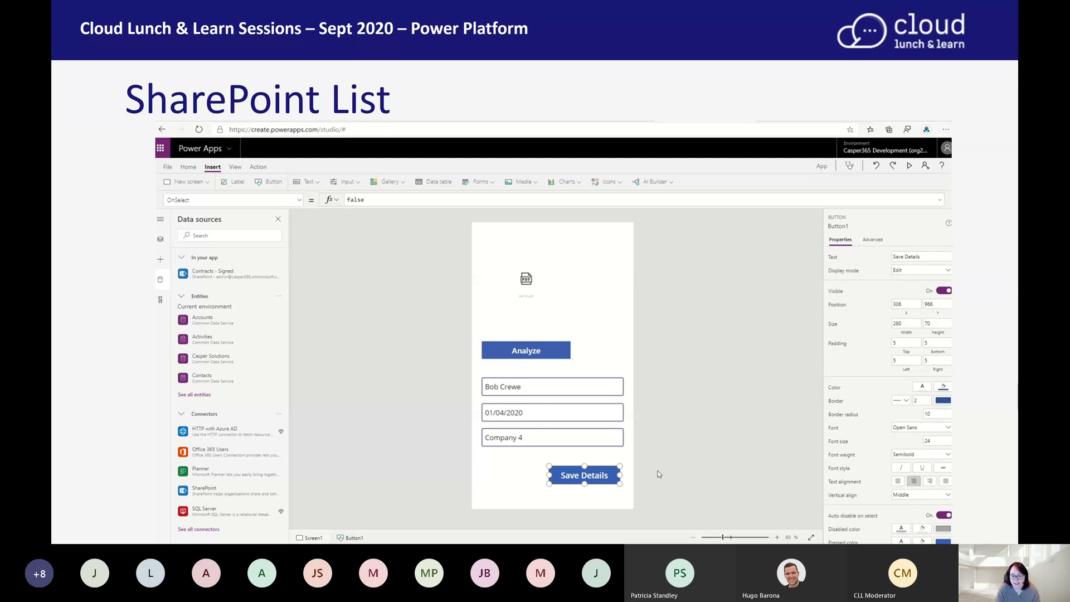
left_click(113, 219)
left_click(114, 218)
left_click(113, 219)
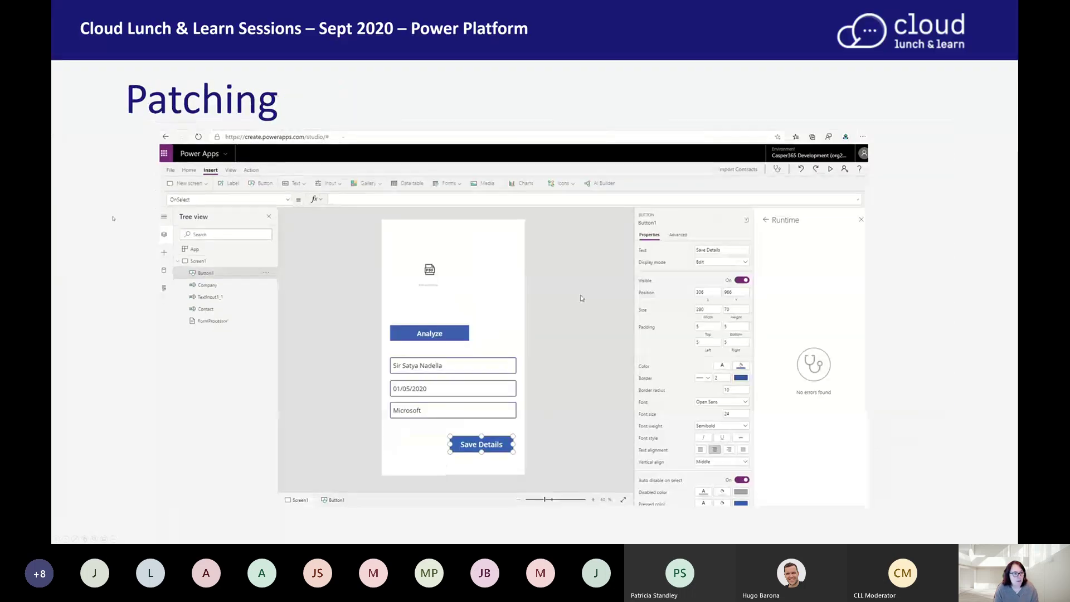
left_click(329, 277)
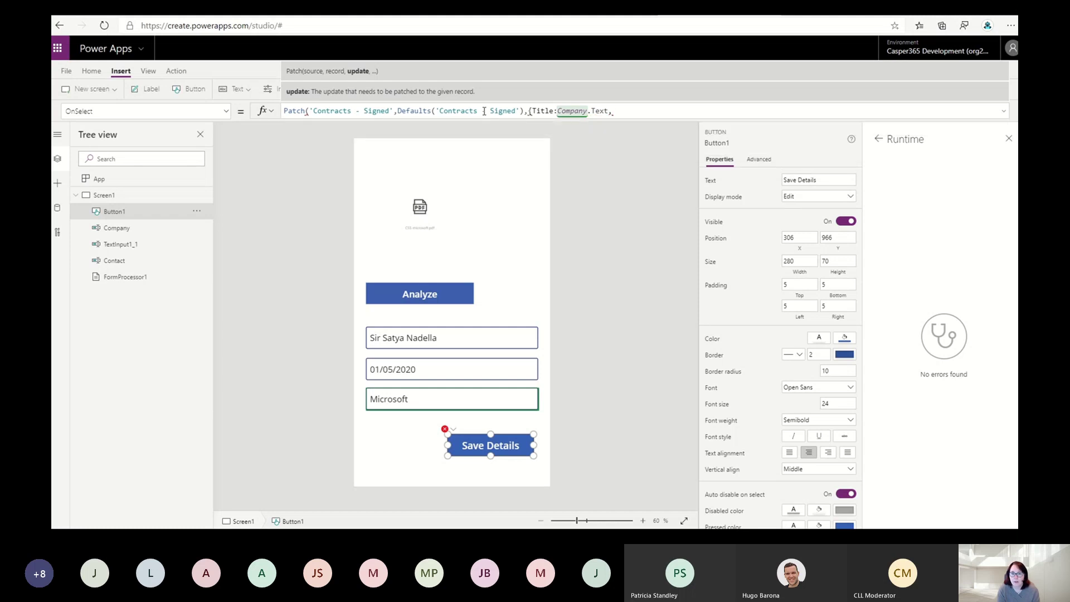
Extend the update record in the Save Details button's OnSelect Patch formula with Company:Company.Text after the Title field.
type("Companuy")
type(":Com")
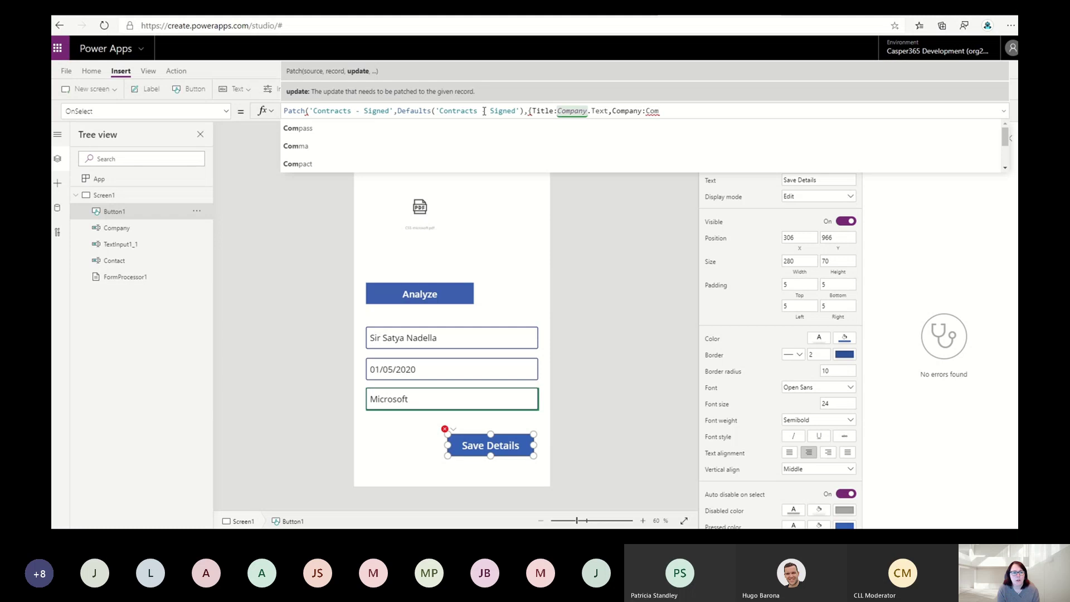
type("pa")
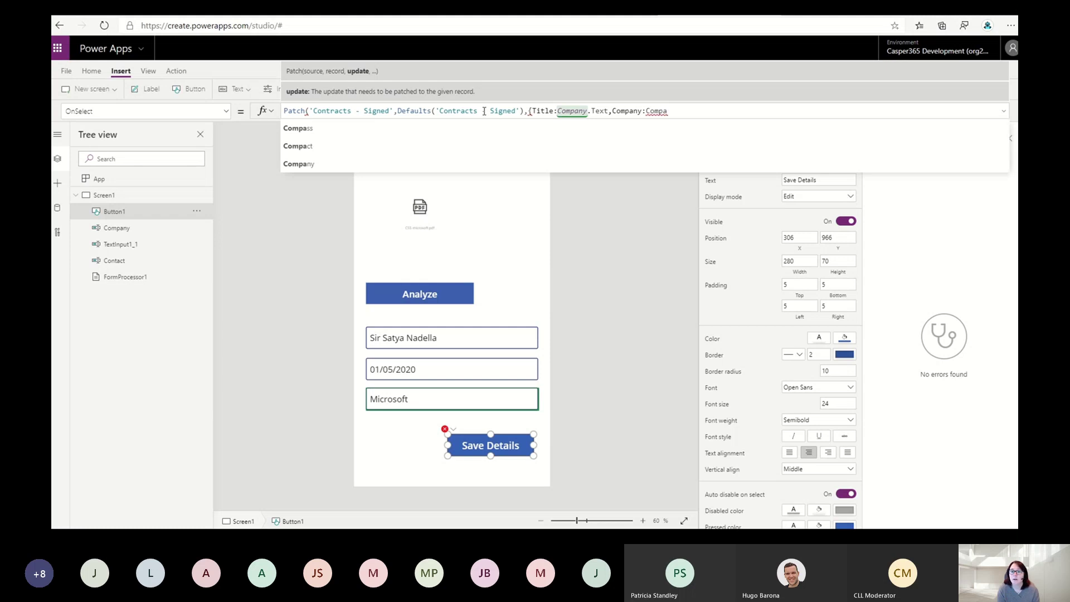
key("Down")
key("Down")
key("Down")
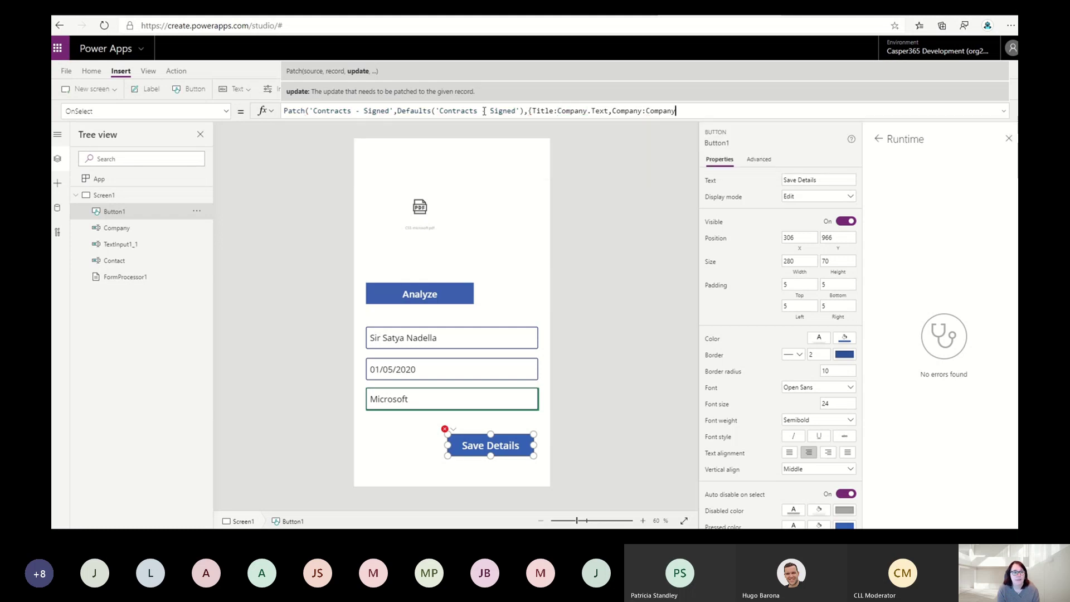
key("Tab")
type(".Text")
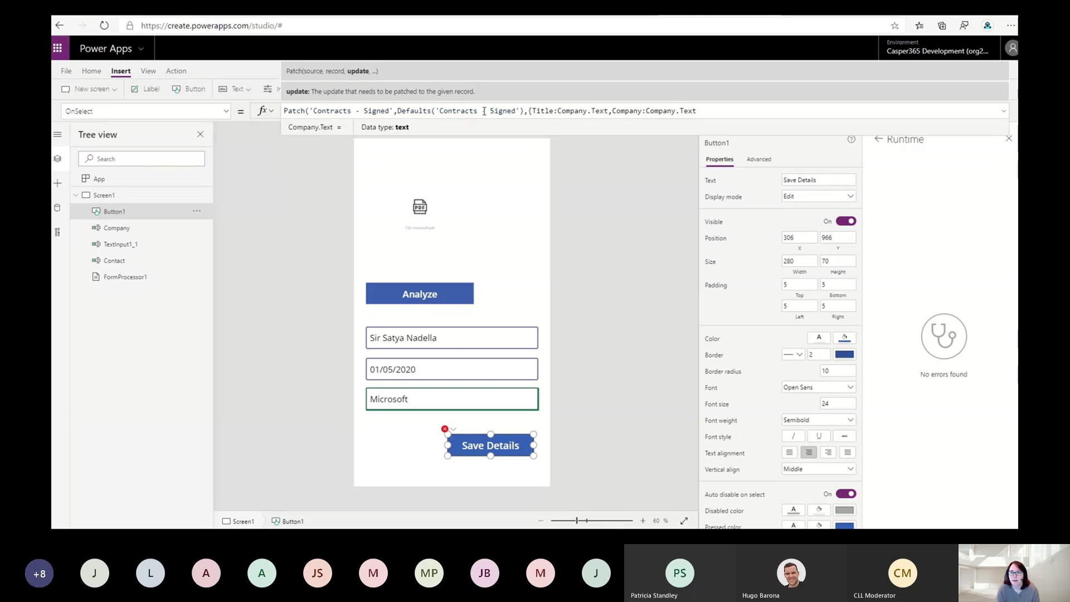
Append Contact:Contact.Text to the Save Details button's Patch formula and close the update record with a brace.
type(",Co")
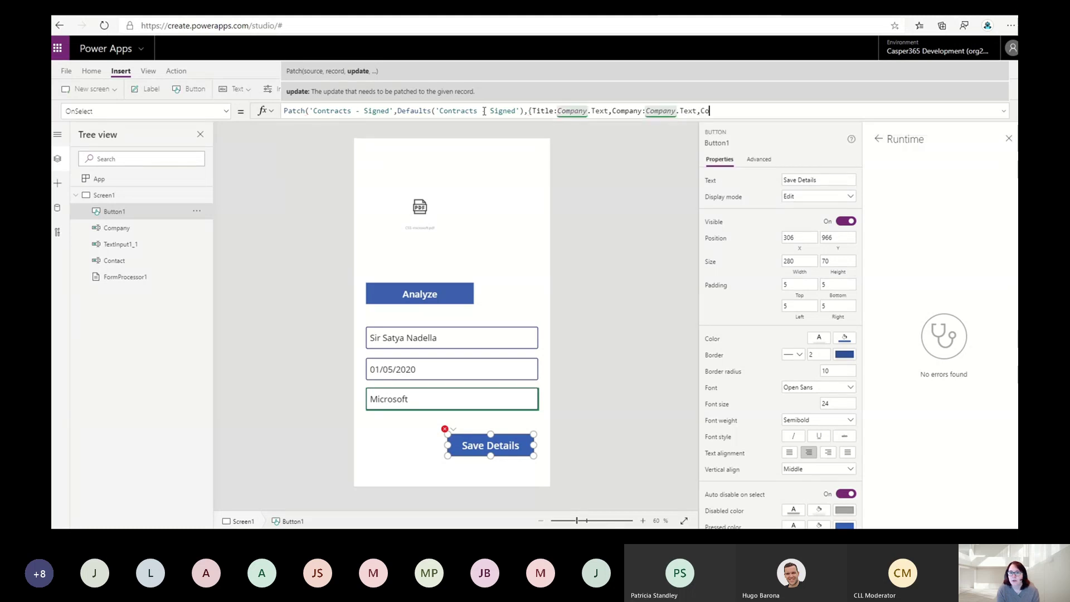
type("ntact:Con")
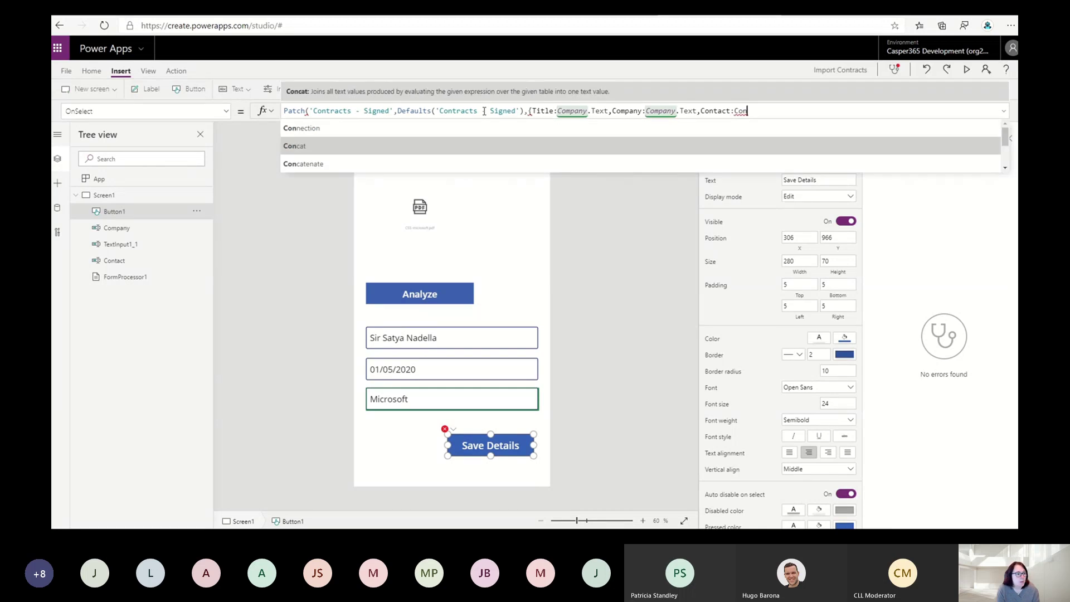
type("ta")
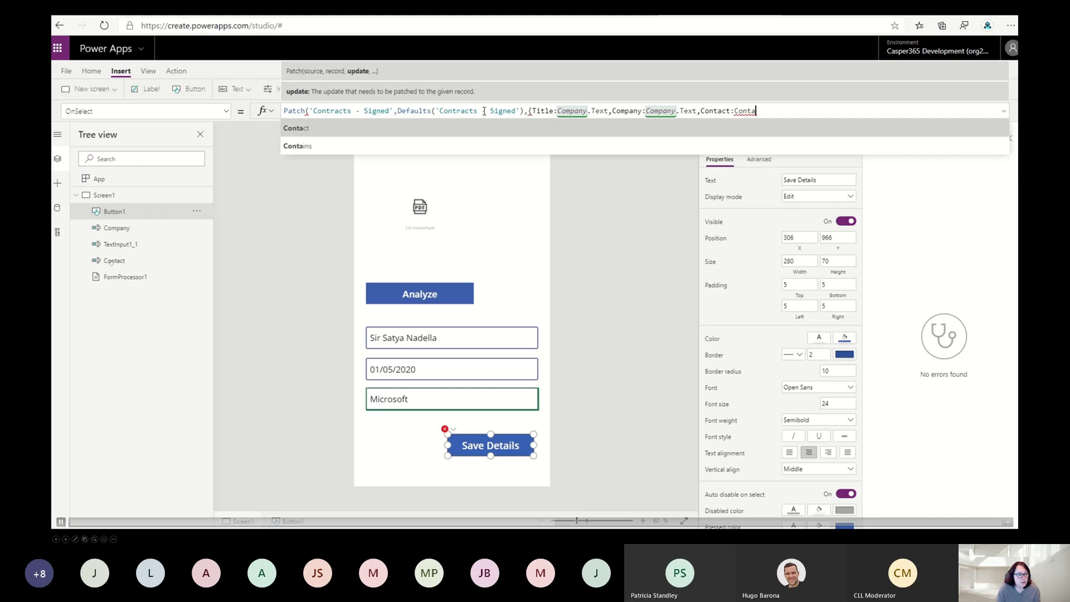
type("ct.")
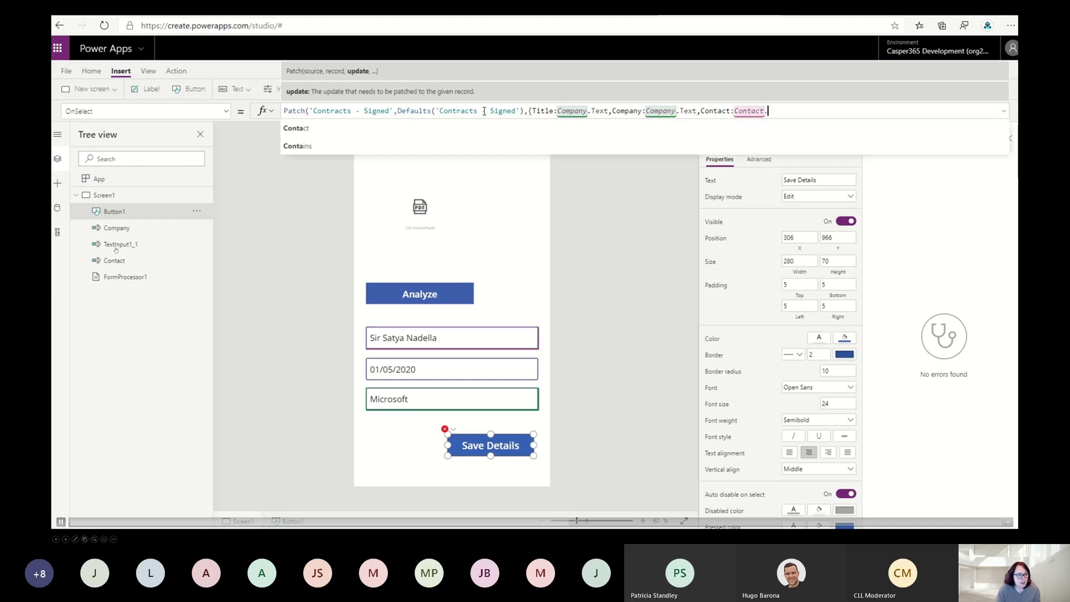
type("TEXT")
key("Tab")
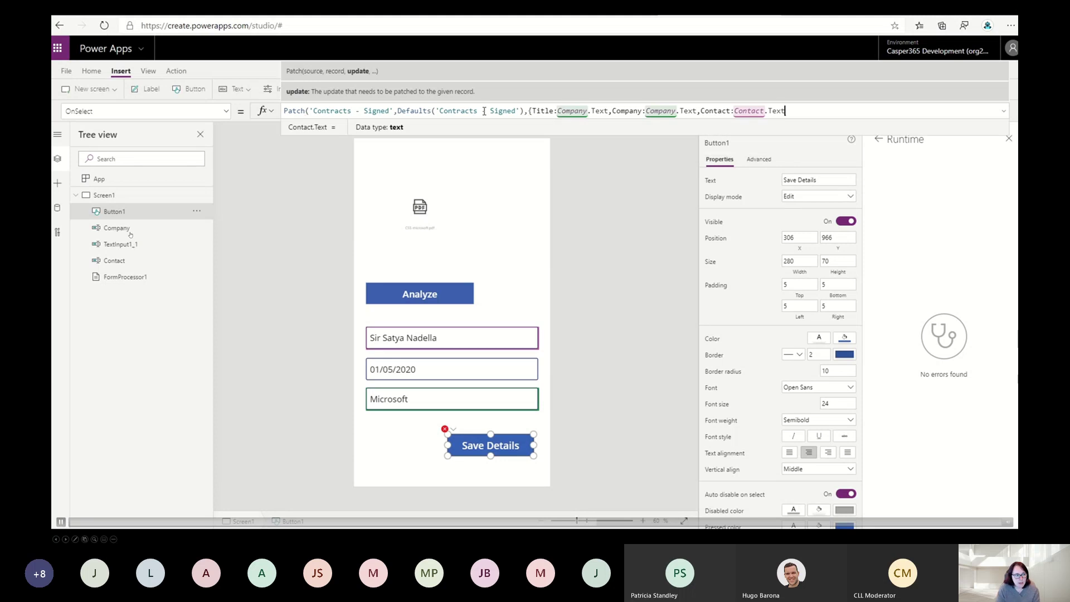
type("}")
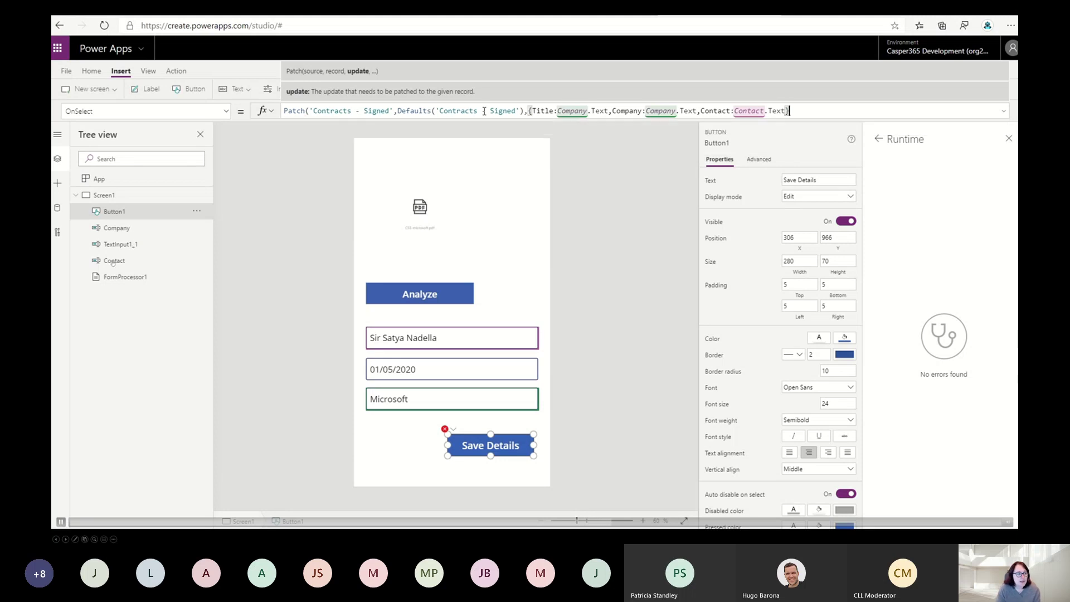
Complete the Save Details button's Patch formula with its closing parenthesis and close the Runtime error checker.
type(")")
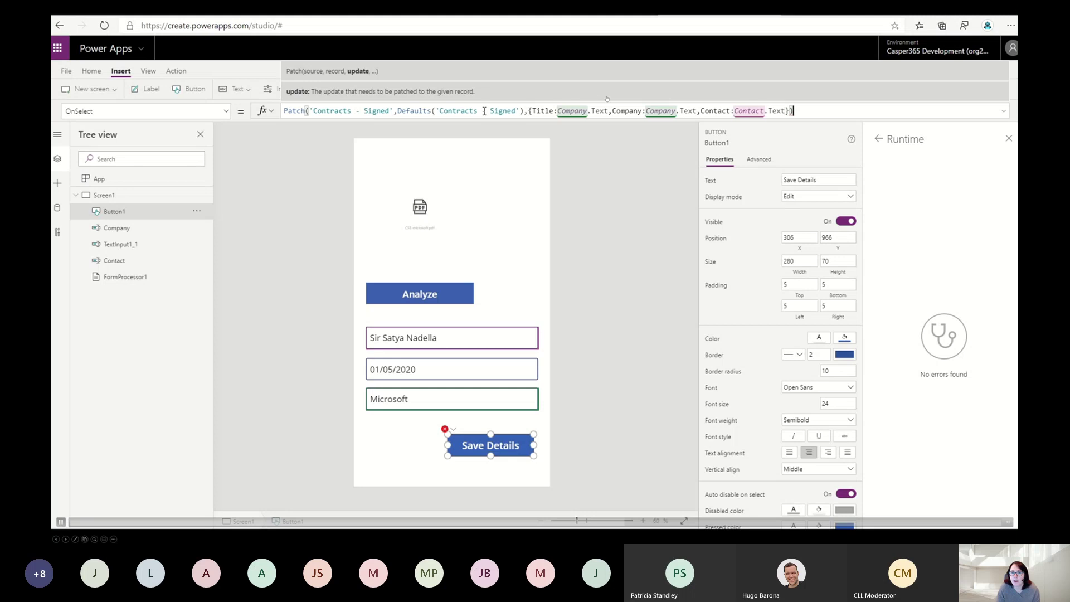
left_click(623, 188)
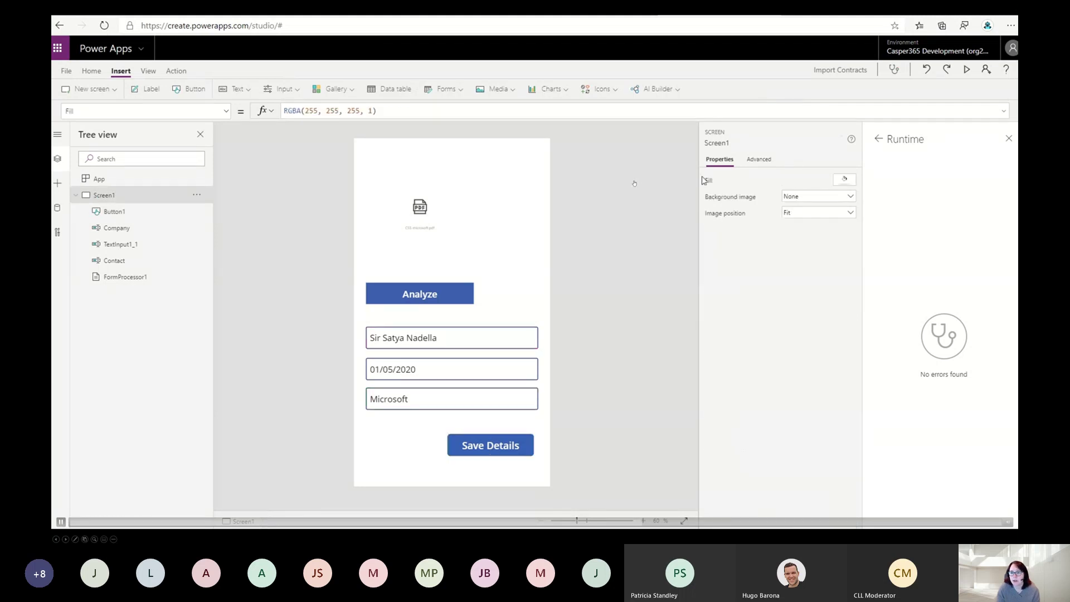
left_click(1007, 140)
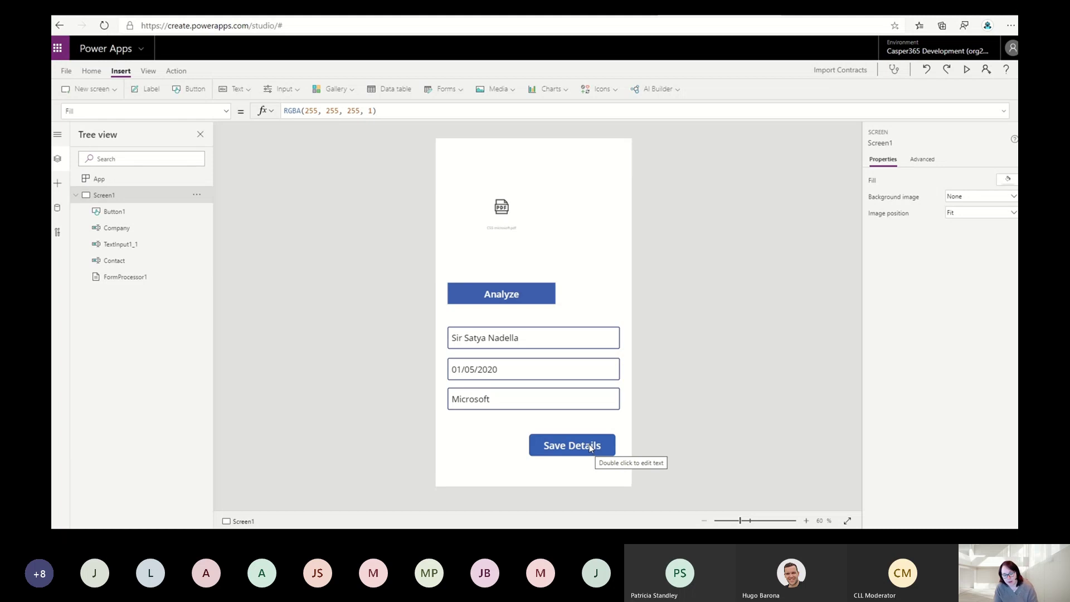
Preview the app and analyze CSS-microsoft.pdf with the form processor.
left_click(966, 69)
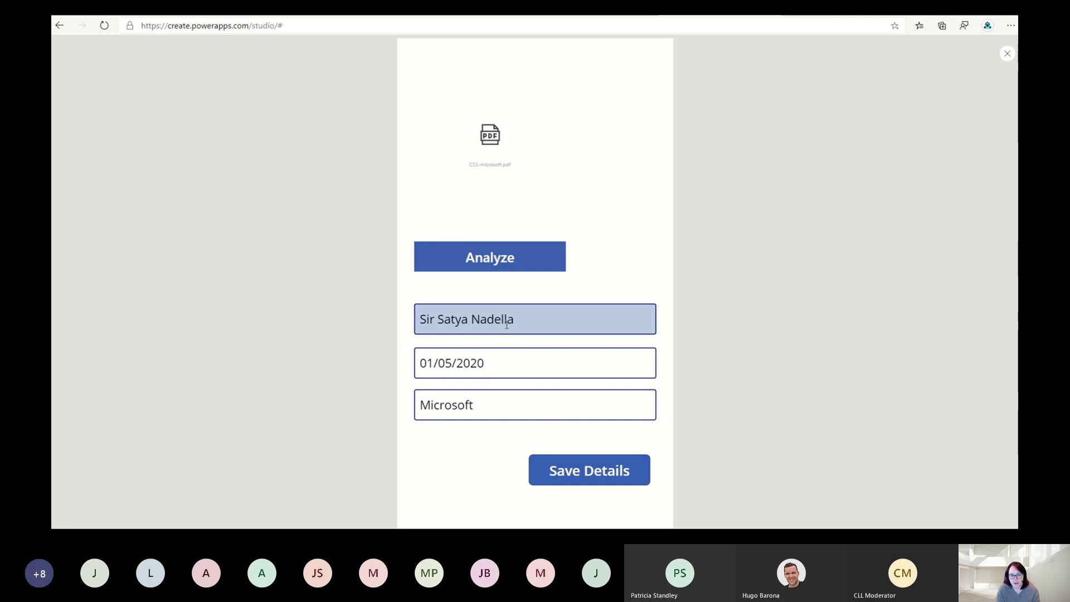
left_click(518, 269)
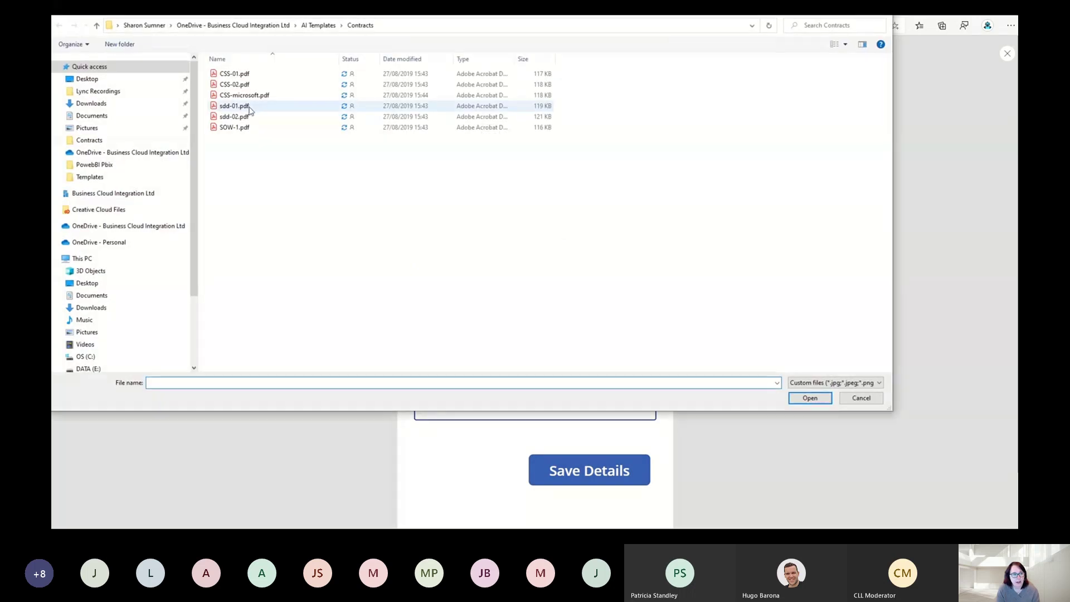
double_click(252, 101)
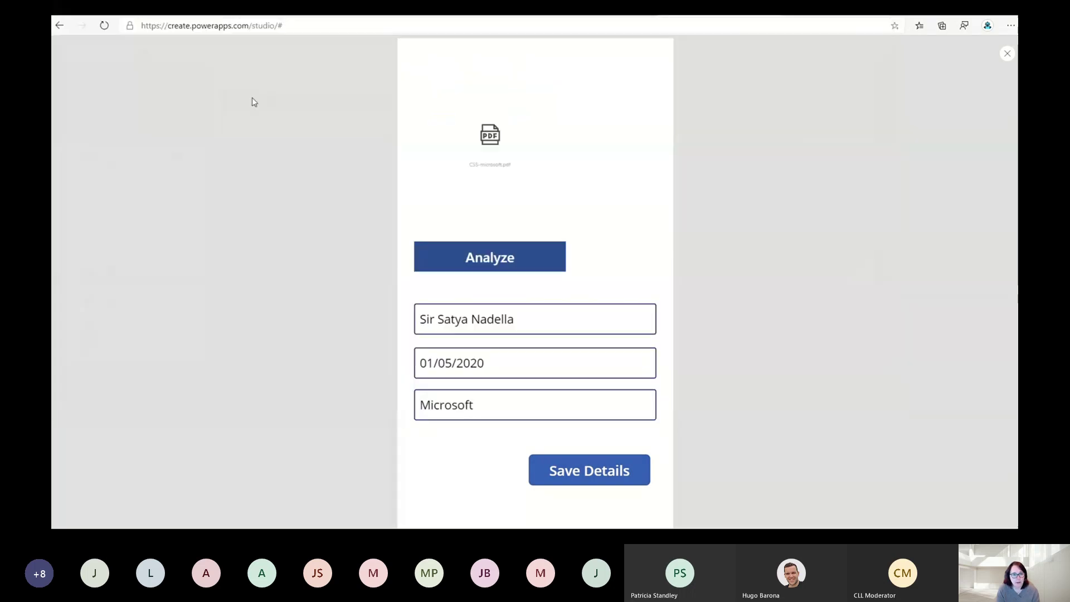
left_click(478, 248)
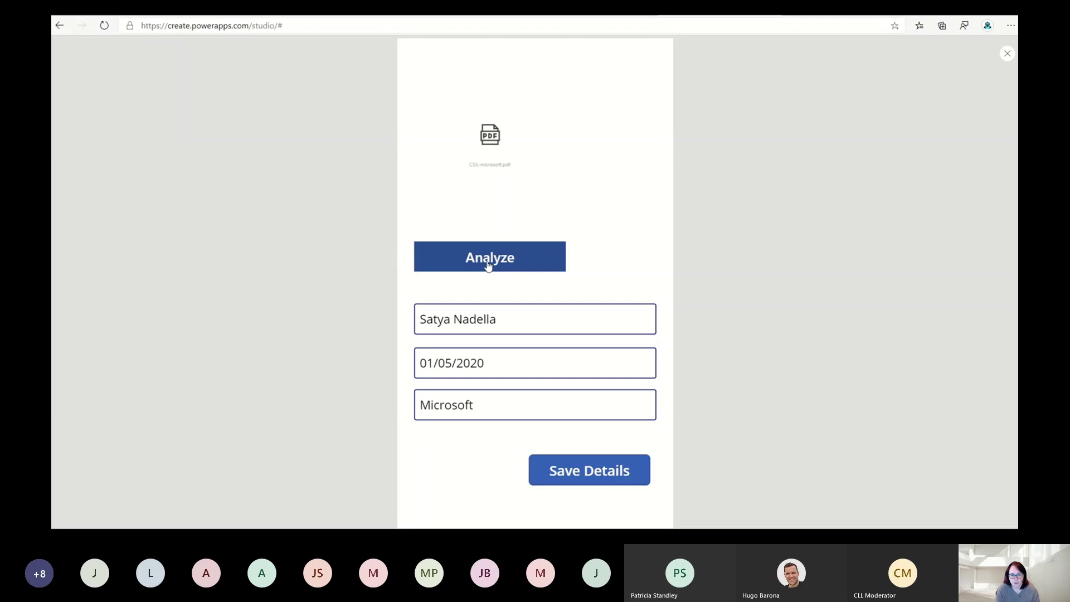
Change the extracted company to Microsoft Limited and save the contract details.
left_click(492, 406)
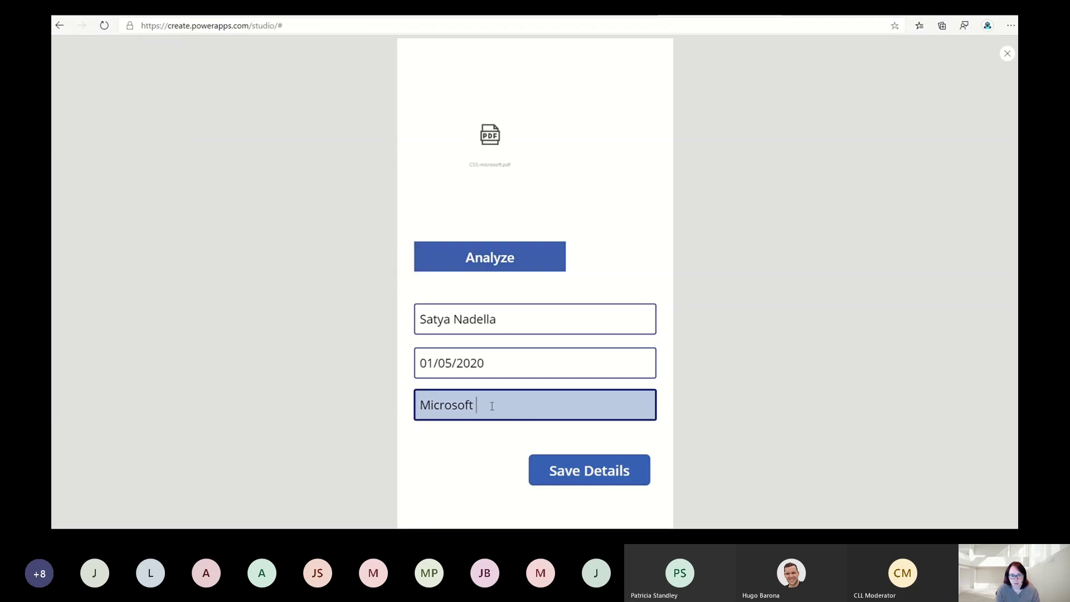
type("lIMITED")
key("ctrl+shift+Left")
key("ctrl+shift+Left")
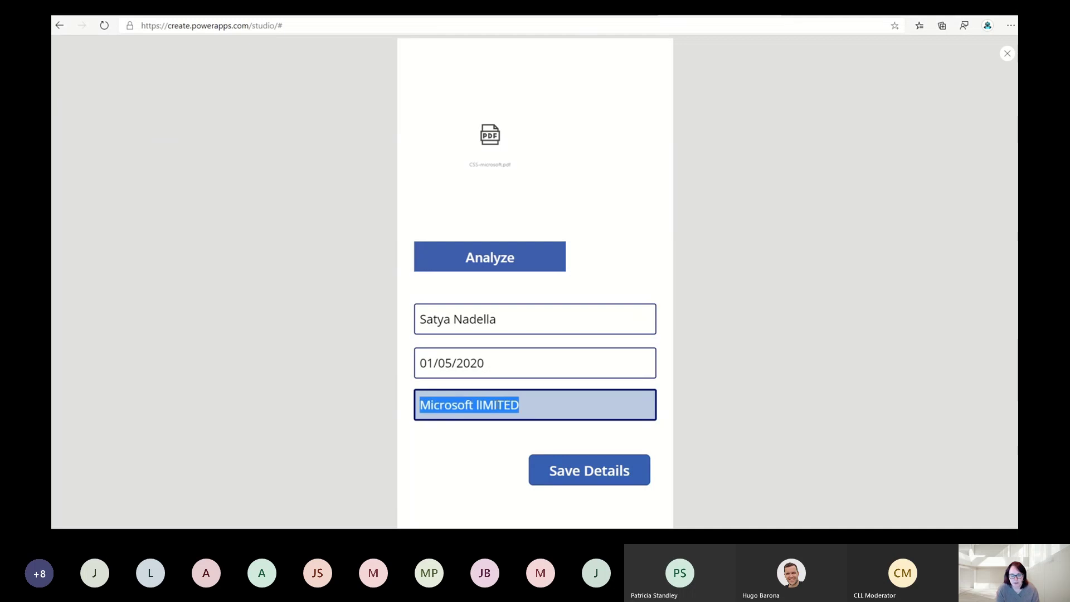
key("End")
key("BackSpace")
key("BackSpace")
key("BackSpace")
key("BackSpace")
key("BackSpace")
key("BackSpace")
key("BackSpace")
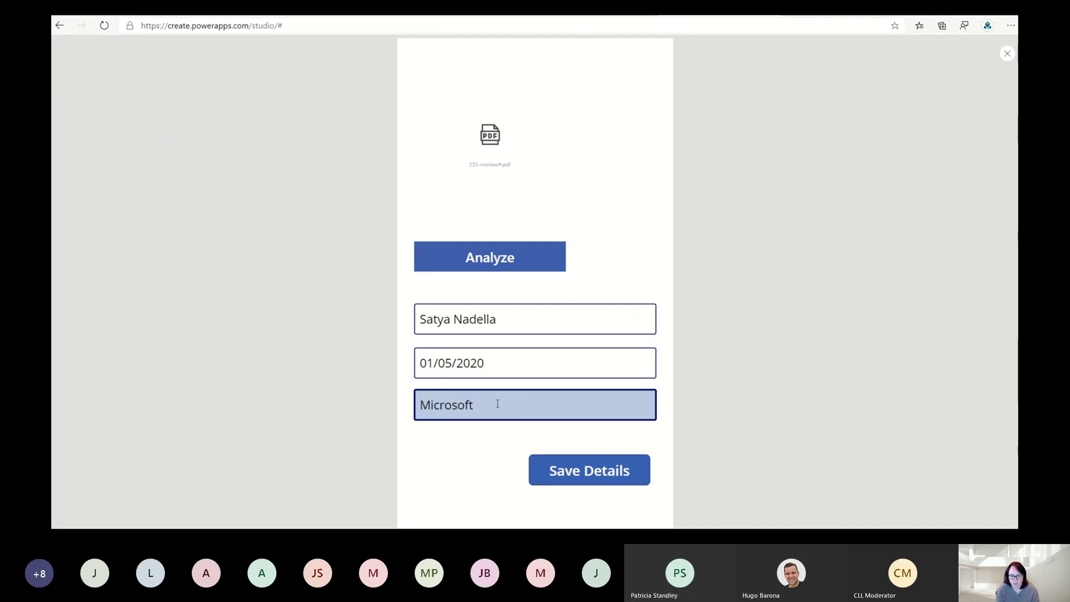
type("Limited")
left_click(579, 481)
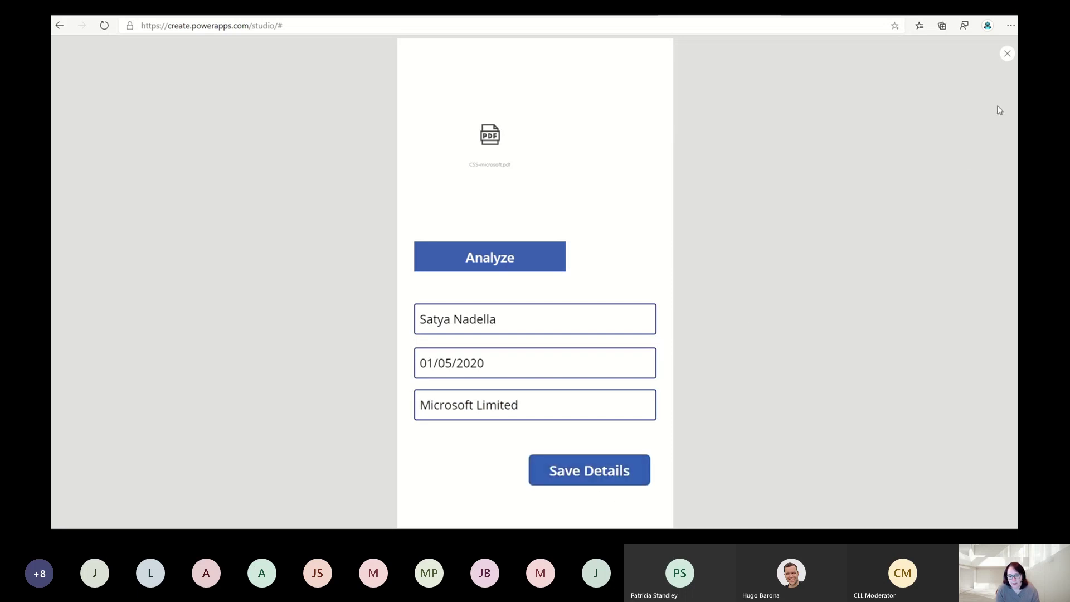
Exit the app preview, dismissing its canvas-testing tip for good, and switch to the Contracts - Signed list in SharePoint.
left_click(1007, 54)
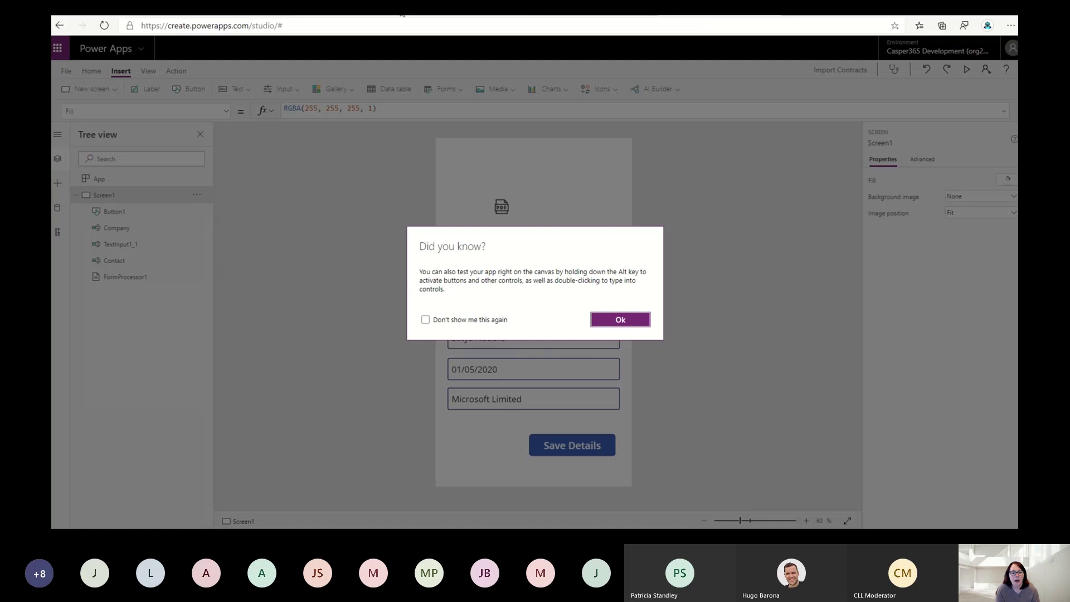
left_click(482, 321)
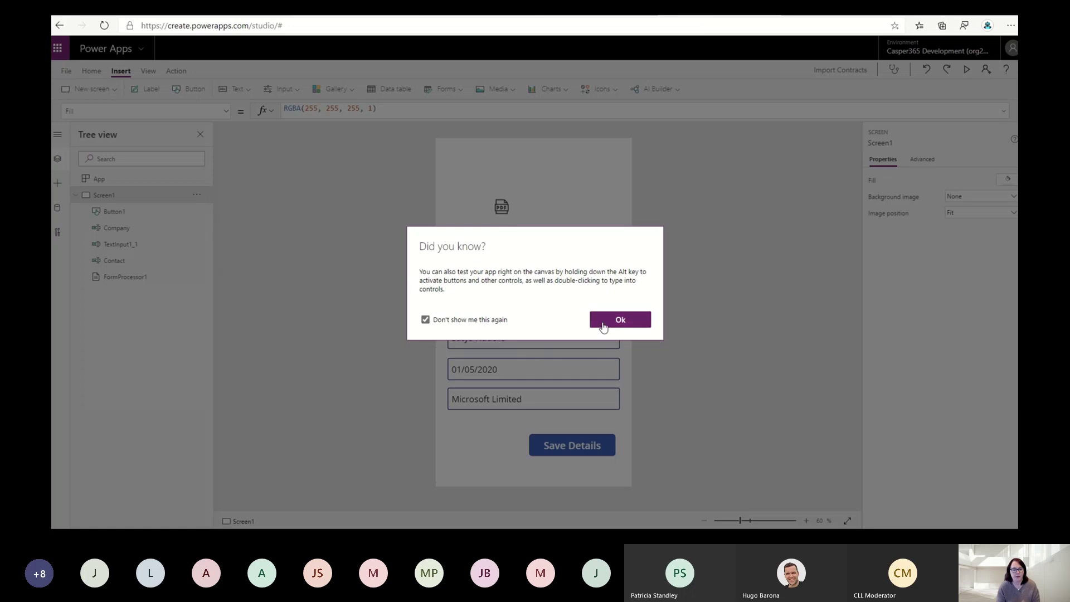
left_click(602, 322)
key("alt+Tab")
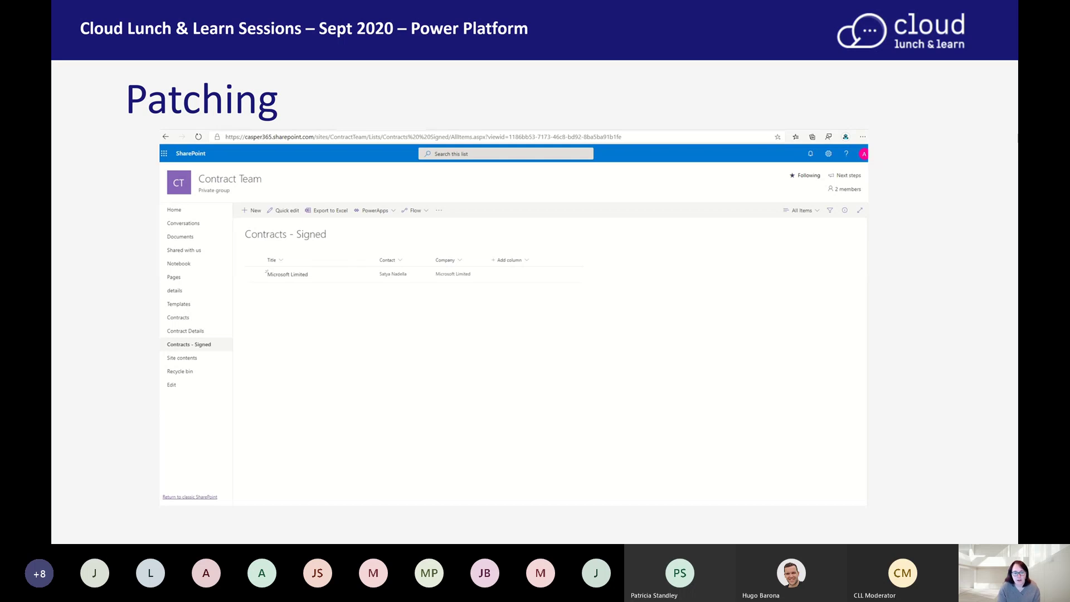
mouse_move(424, 201)
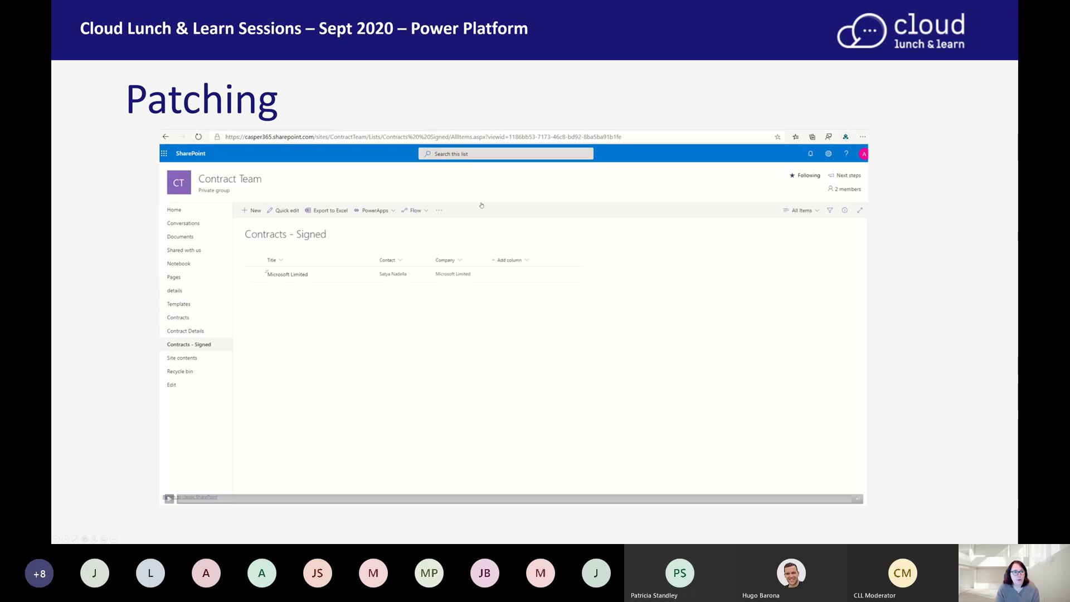
key("Right")
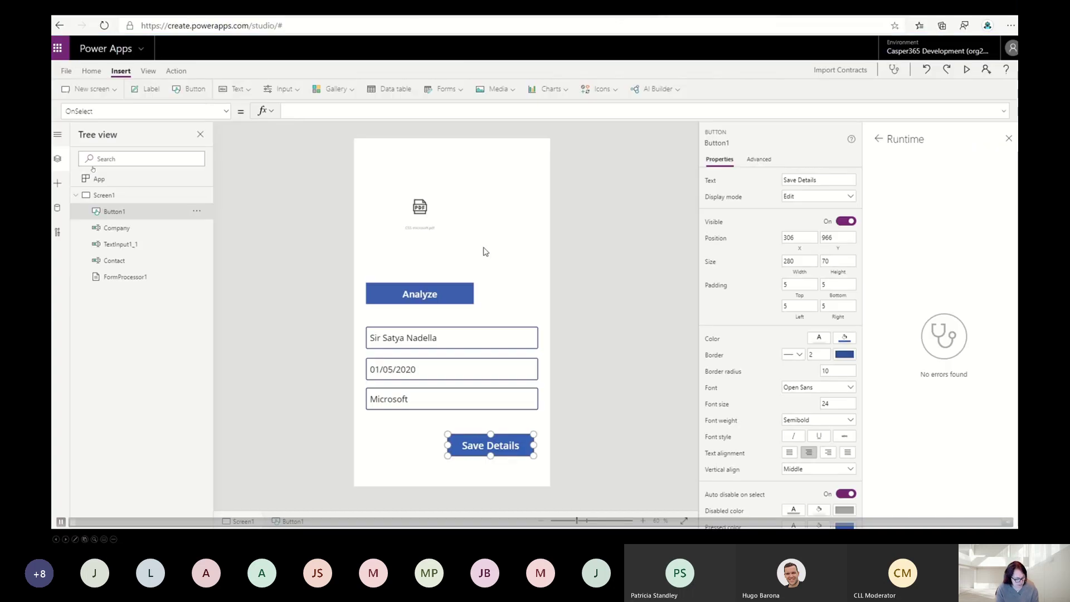
key("Right")
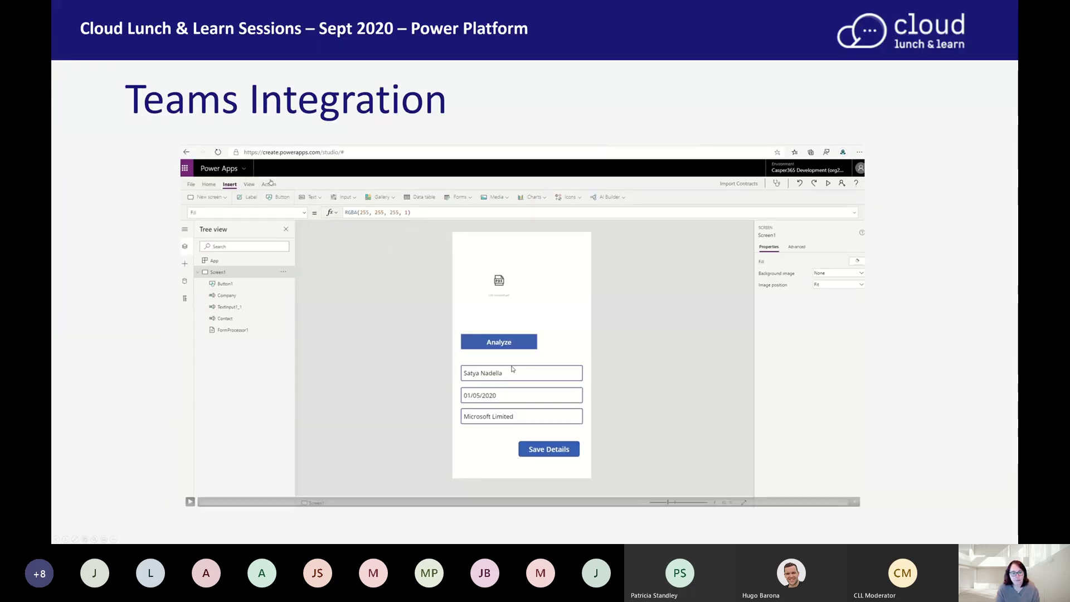
left_click(410, 261)
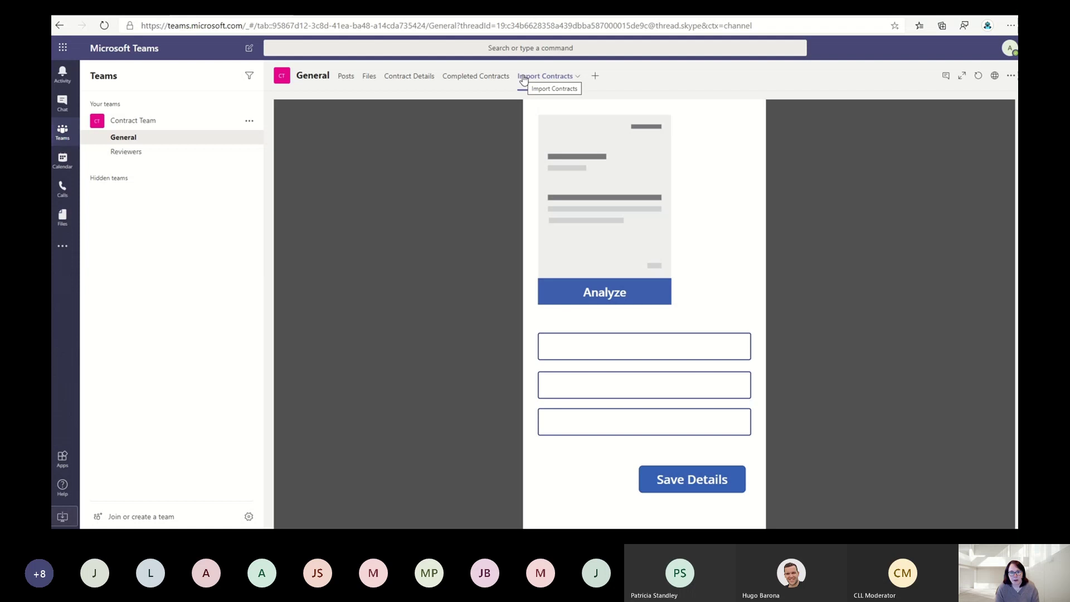
left_click(596, 76)
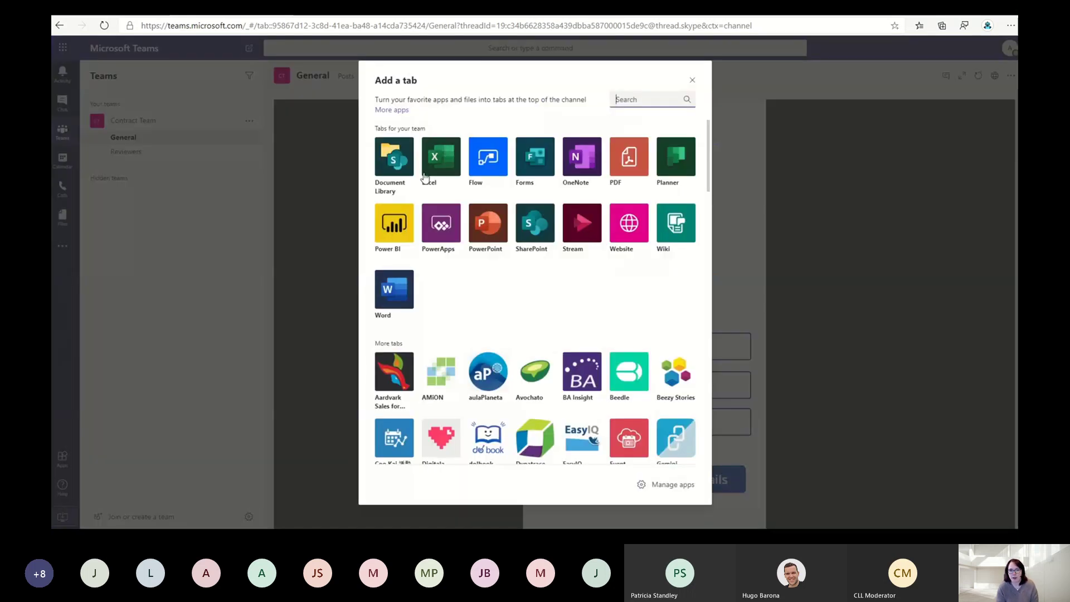
left_click(408, 169)
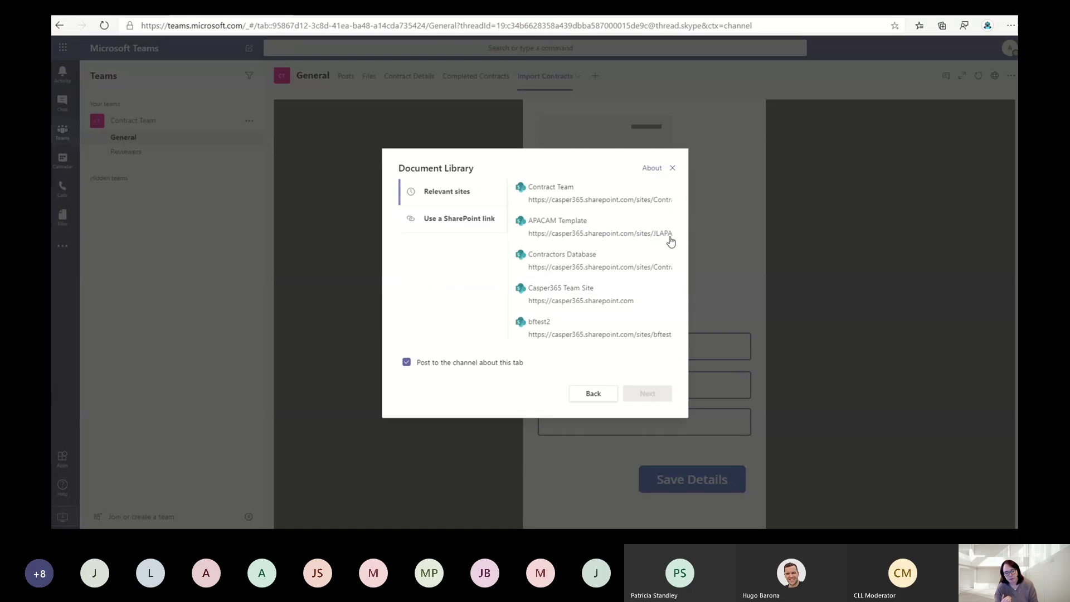
left_click(672, 168)
Add the SharePoint list Contracts - Signed as a tab in the Contract Team's General channel, posting about it to the channel.
left_click(595, 76)
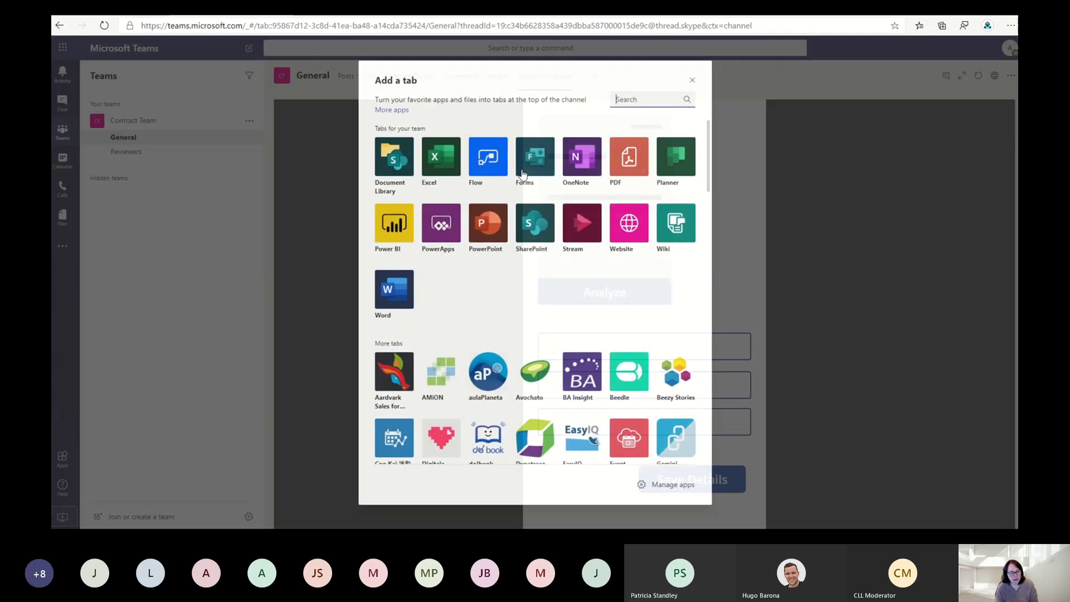
left_click(528, 218)
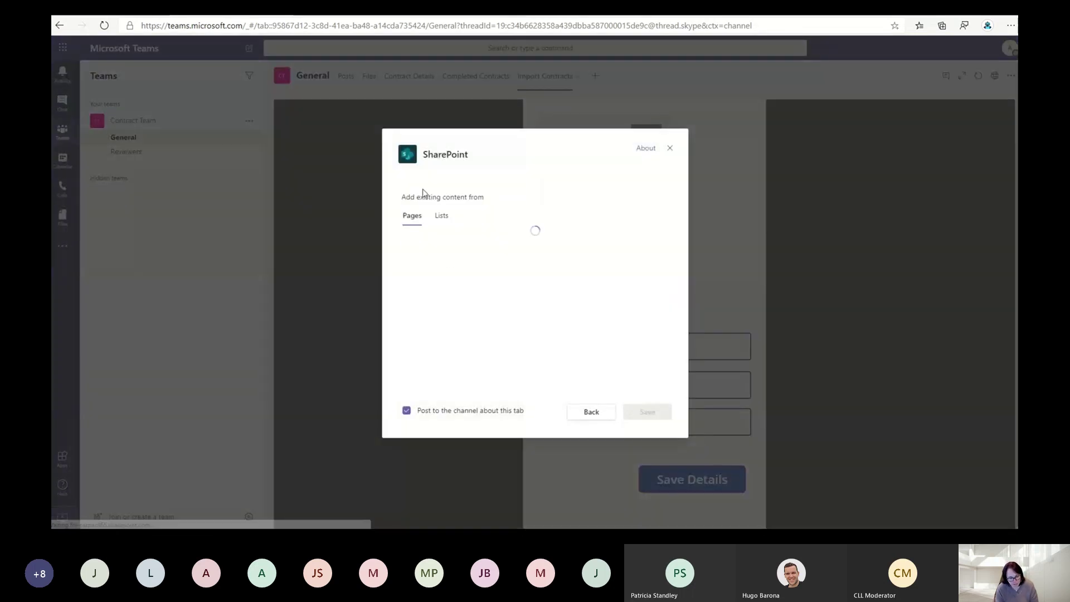
left_click(441, 216)
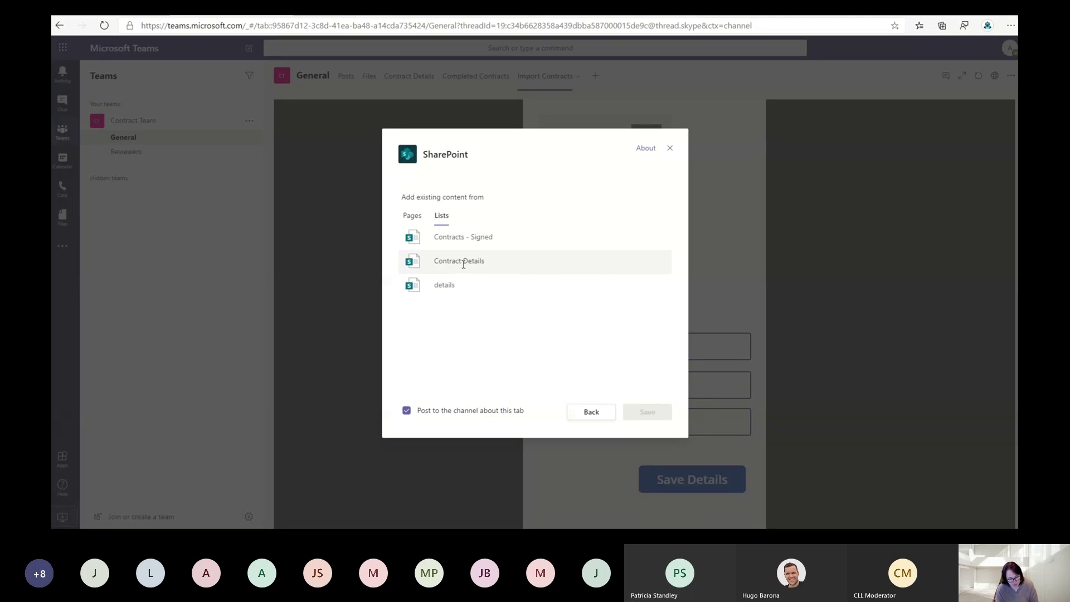
left_click(466, 243)
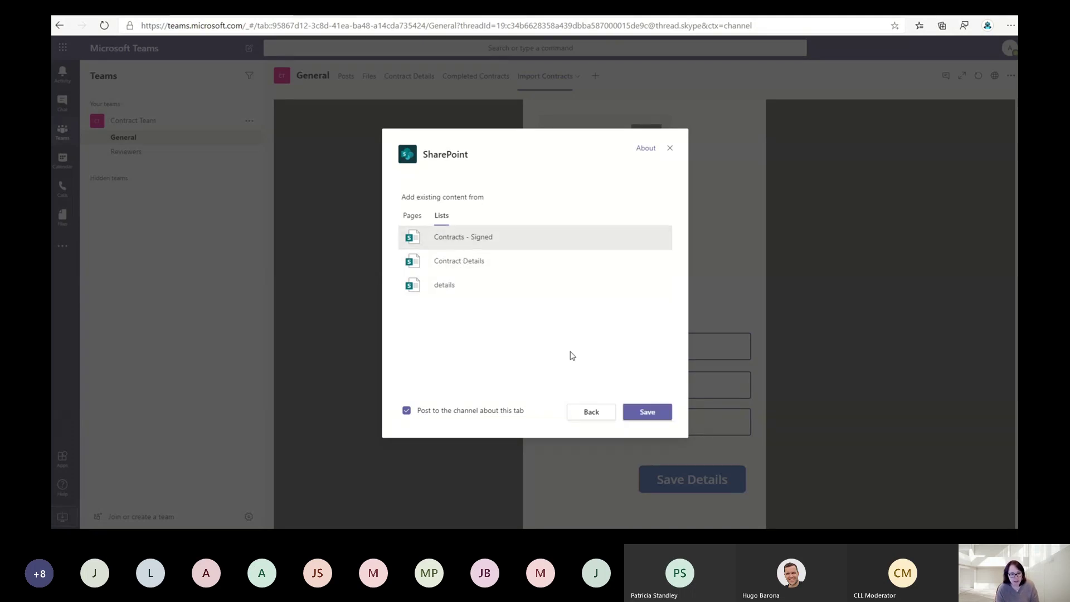
left_click(645, 417)
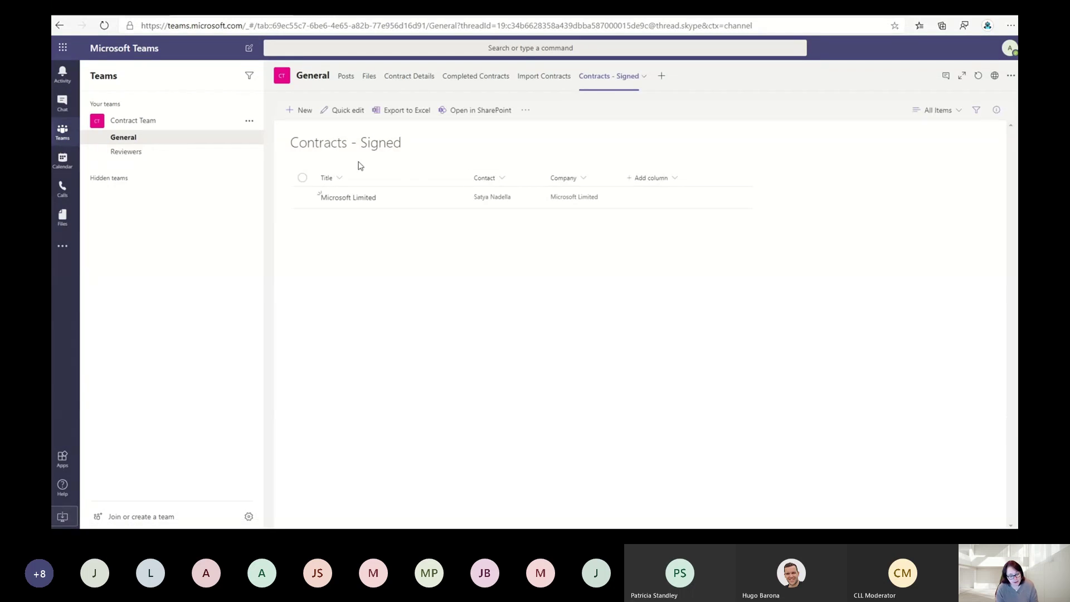
Analyze CSS-01.pdf and save its details in the Import Contracts app, and check the entry in the Contracts - Signed list.
left_click(551, 81)
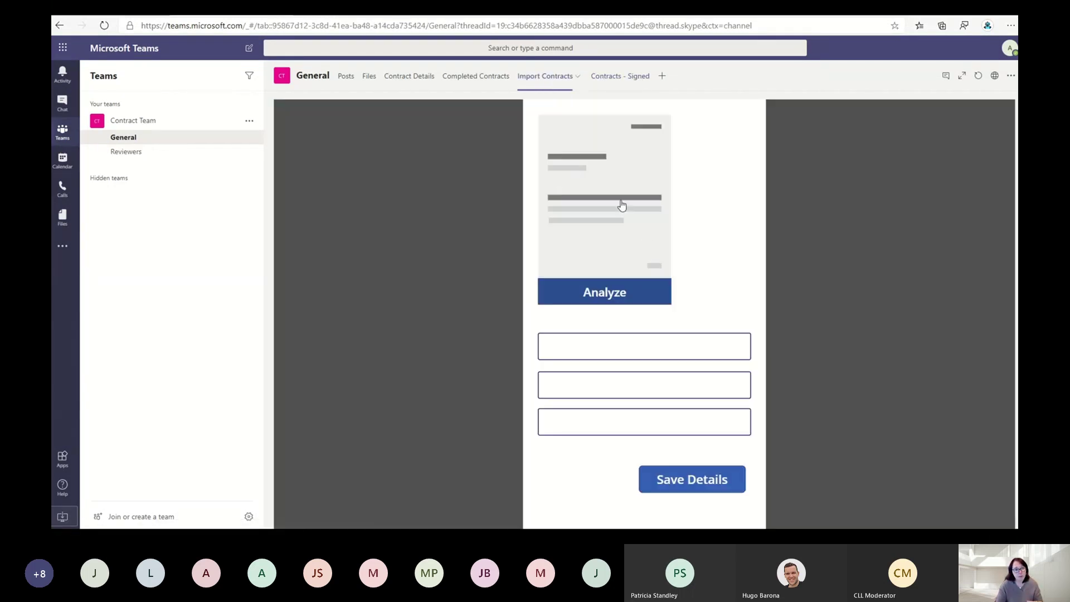
left_click(628, 291)
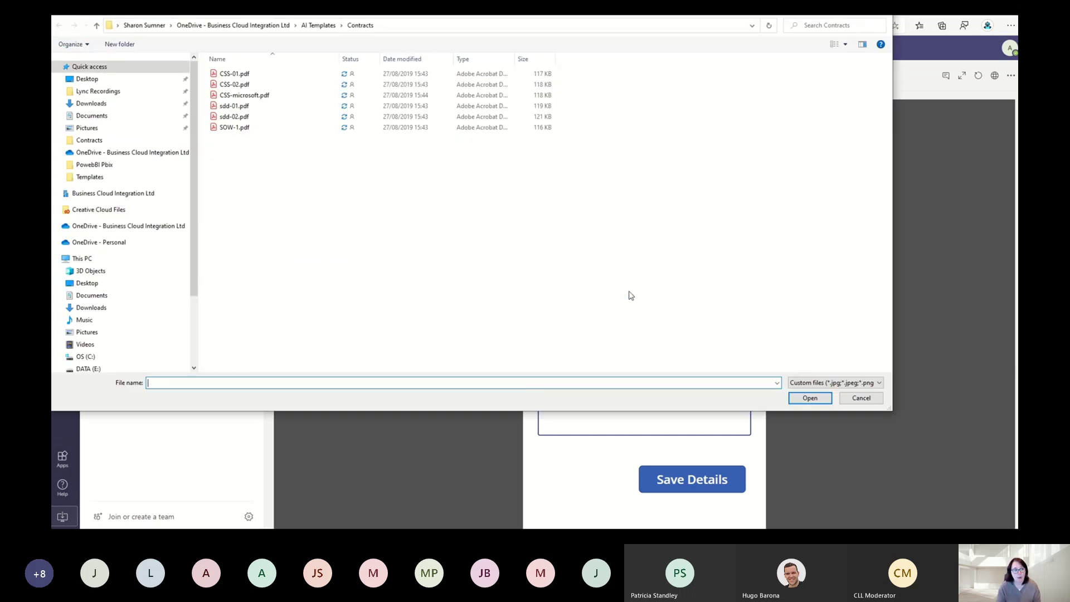
double_click(234, 73)
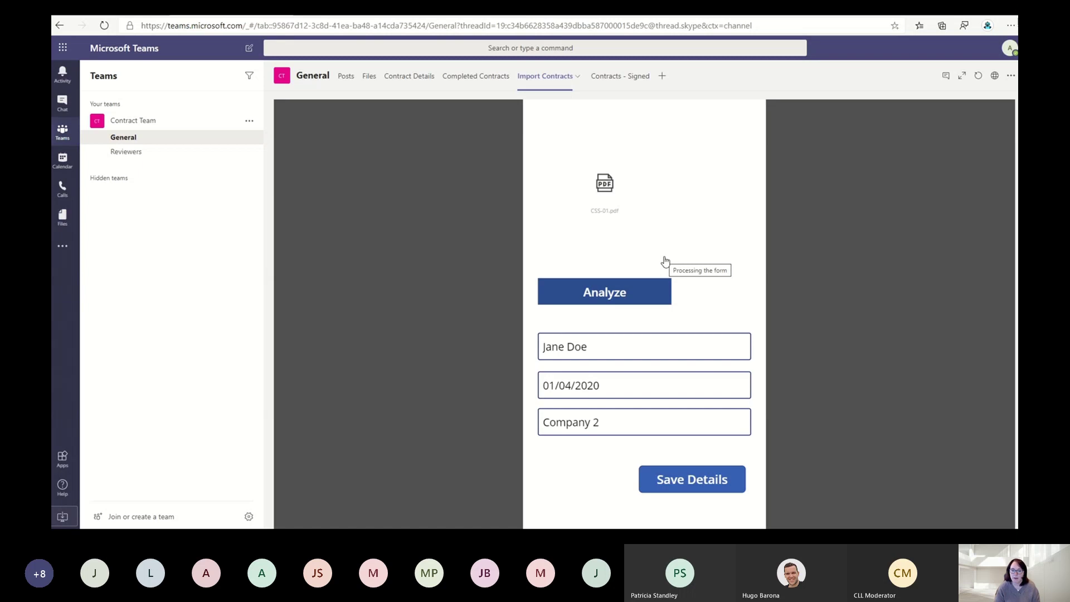
left_click(718, 479)
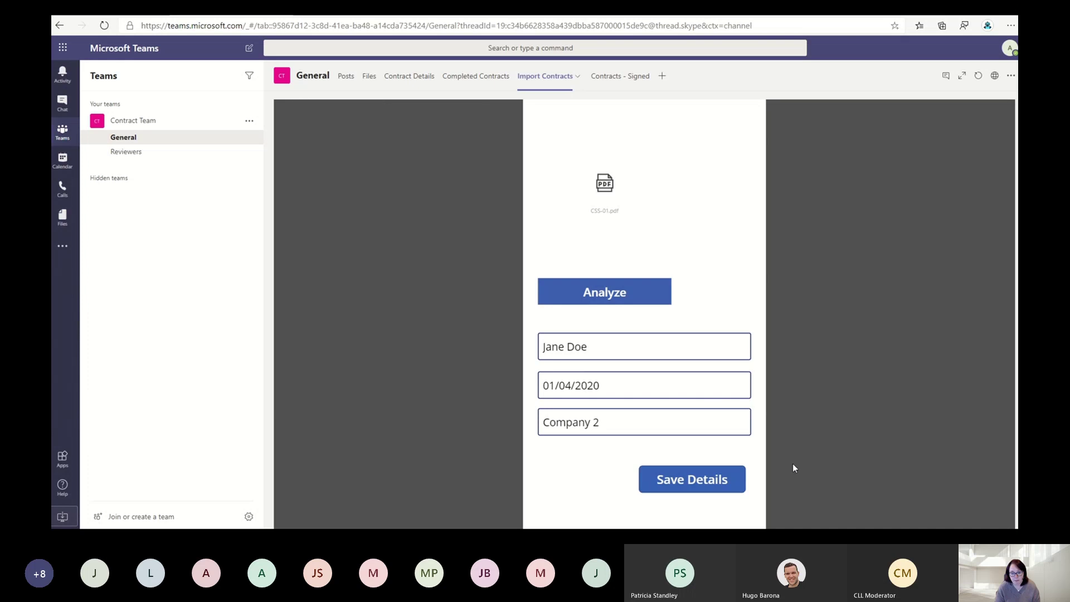
left_click(601, 77)
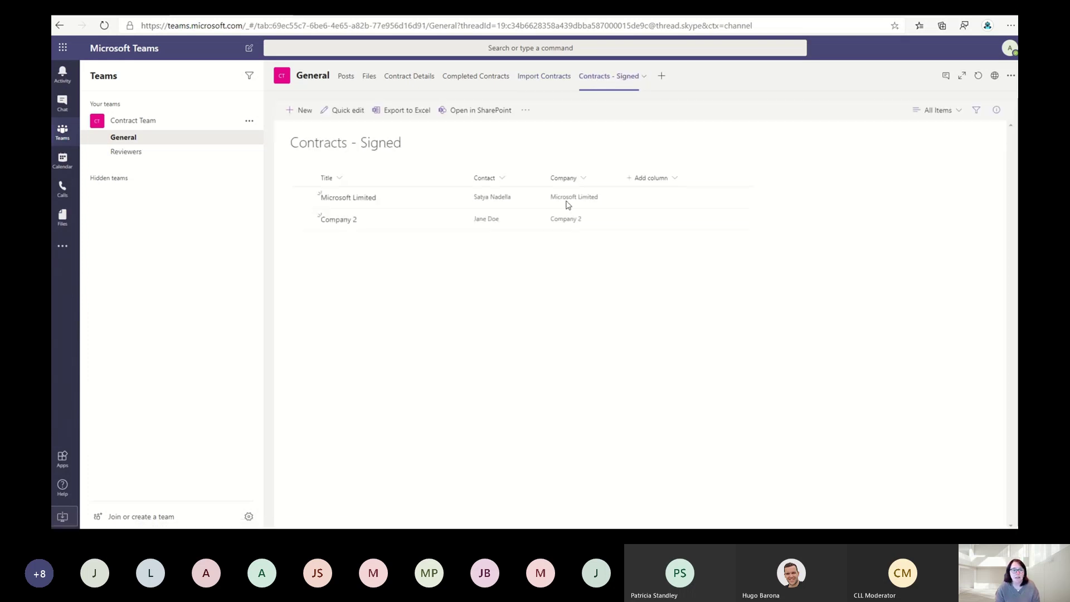
Analyze CSS-02.pdf in the Import Contracts app, and save its details with Jnr appended to the contact name.
left_click(544, 77)
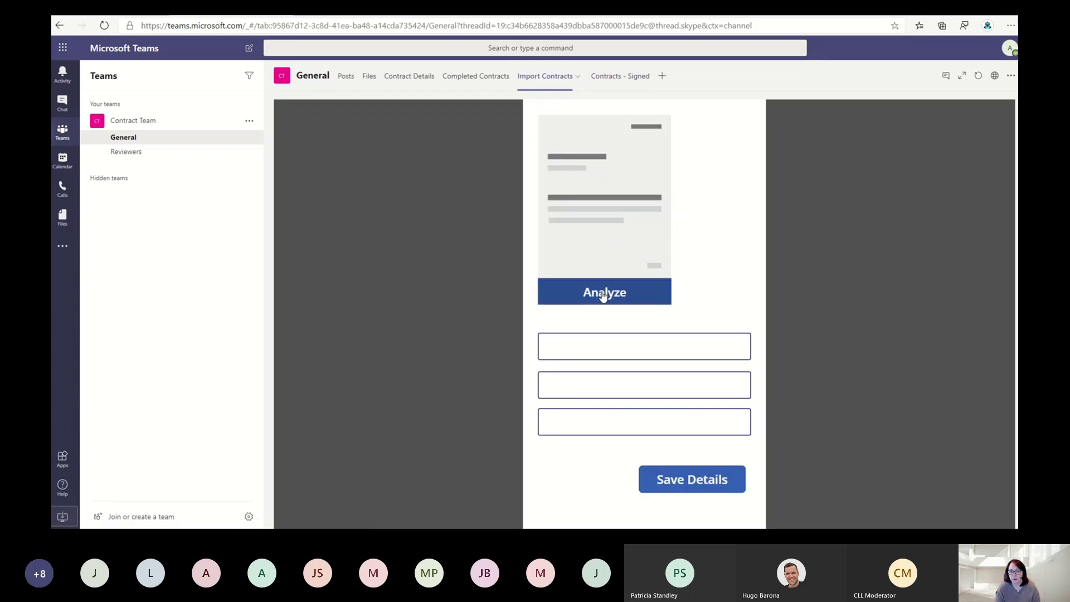
left_click(646, 284)
double_click(252, 86)
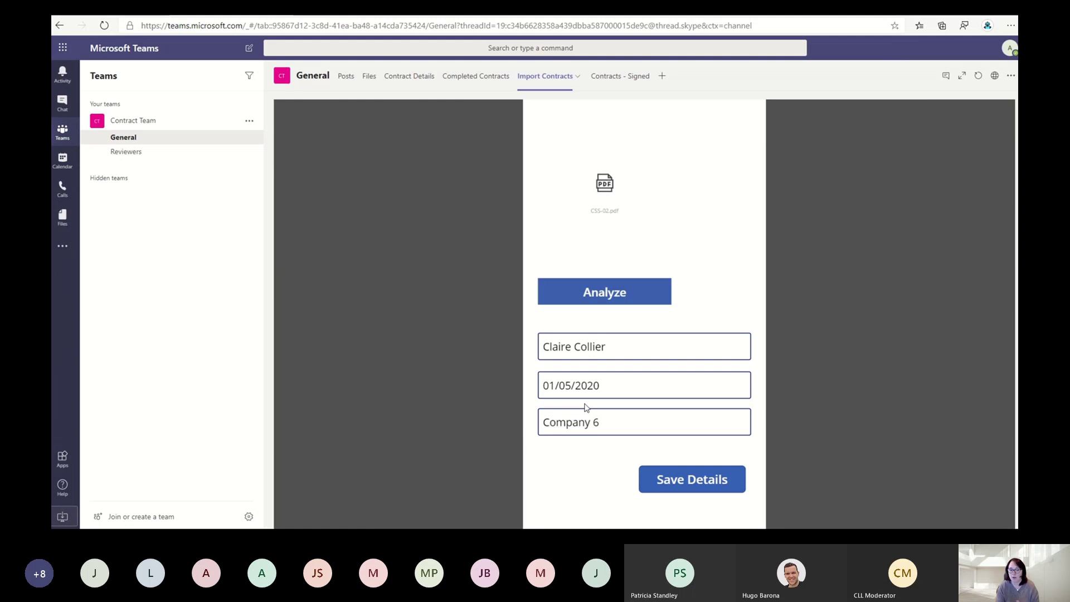
left_click(624, 349)
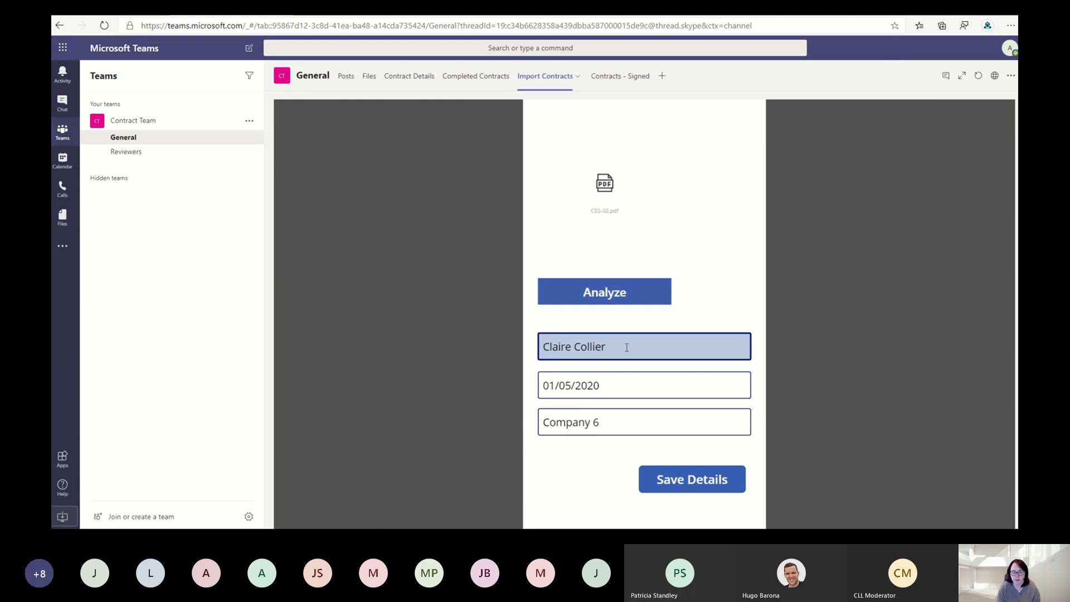
type("Jnr")
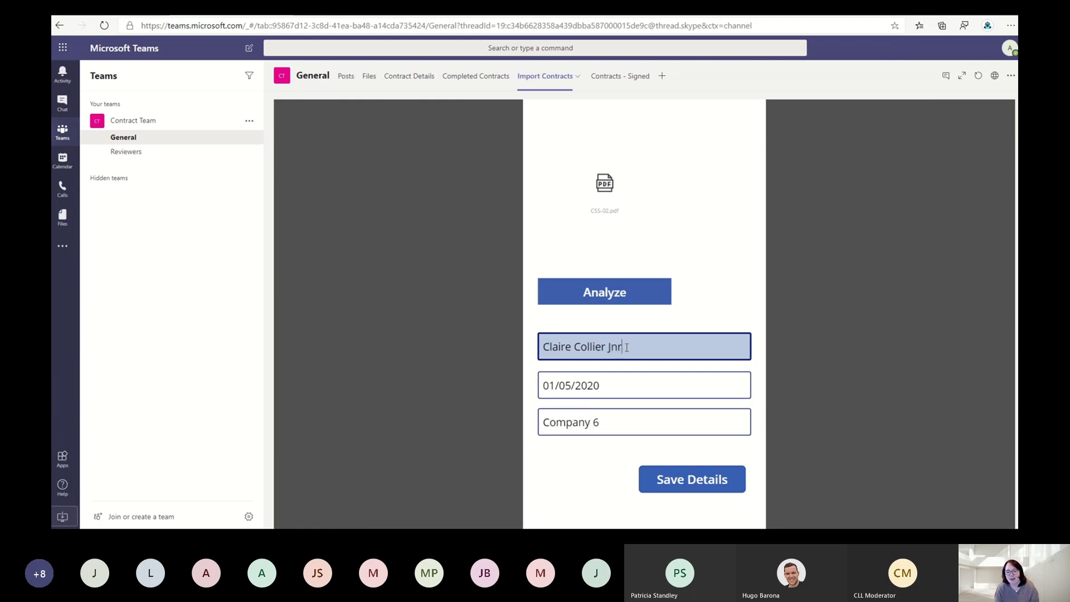
left_click(700, 483)
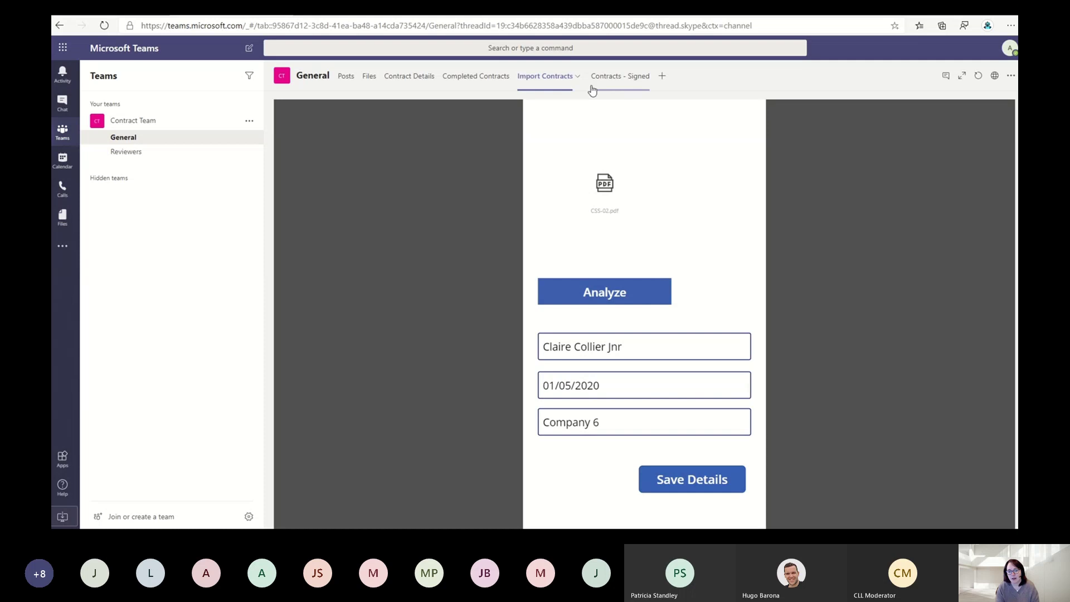
Check the new Company 6 entry in the Contracts - Signed list in the General channel.
left_click(622, 81)
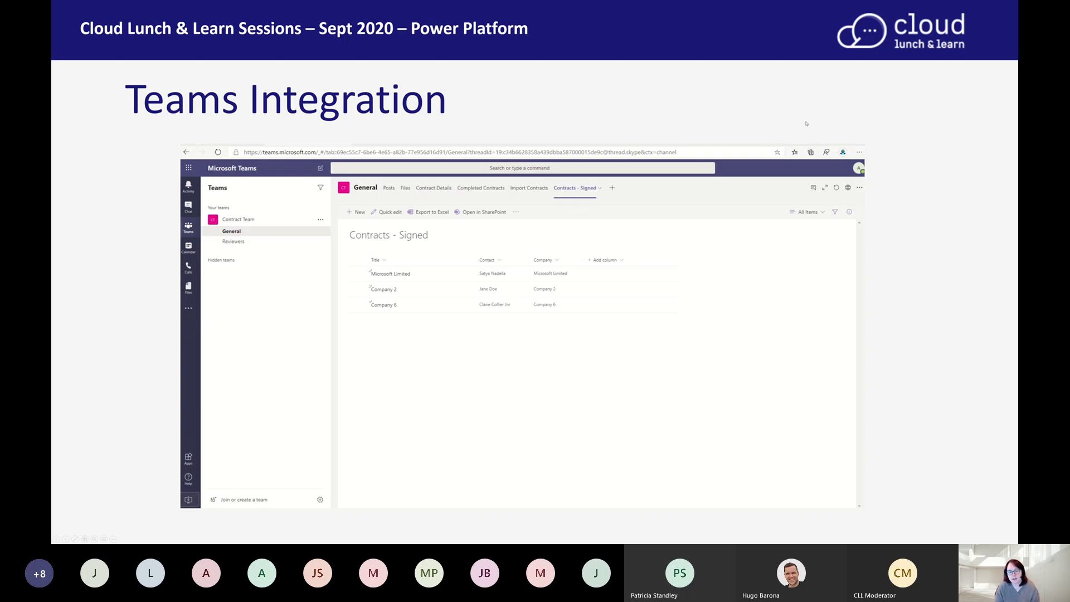
left_click(54, 201)
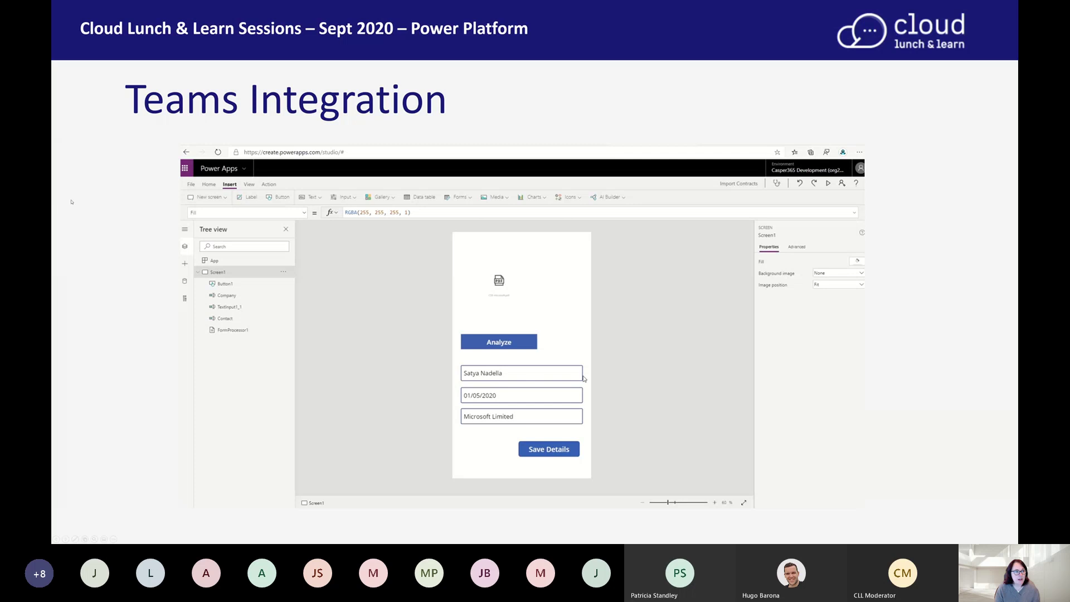
left_click(72, 200)
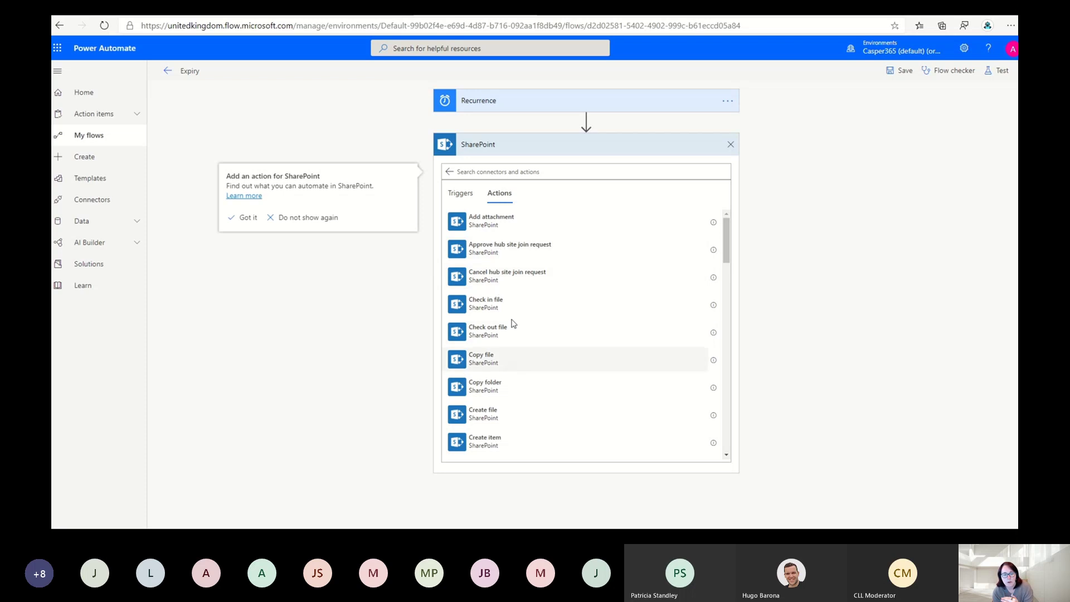
Add a SharePoint Get items action to the Expiry flow, reading the Contracts - Signed list on the Contract Team site.
type("get i")
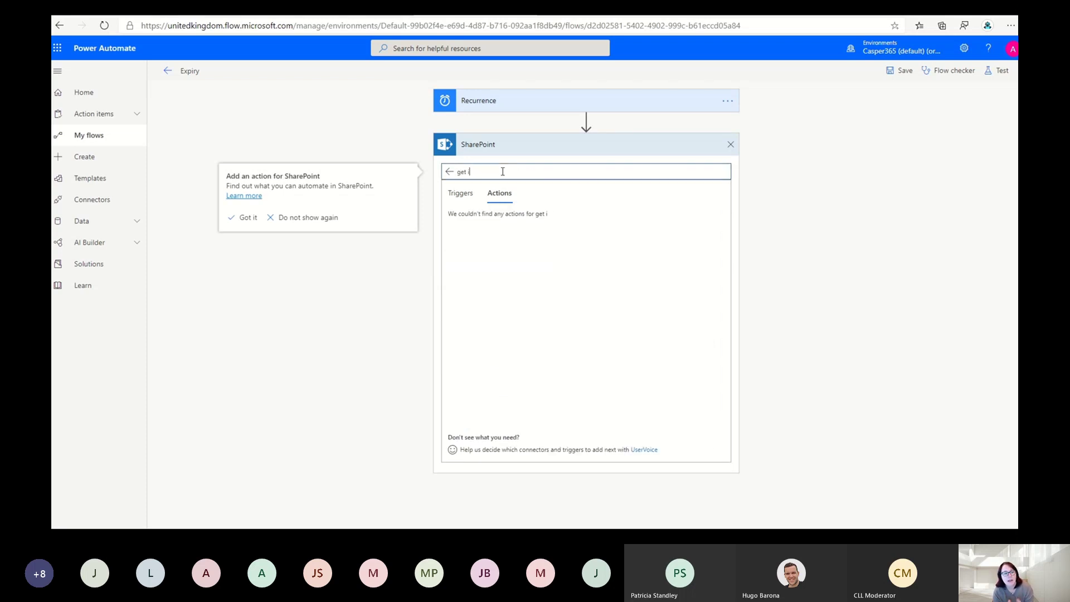
type("tems")
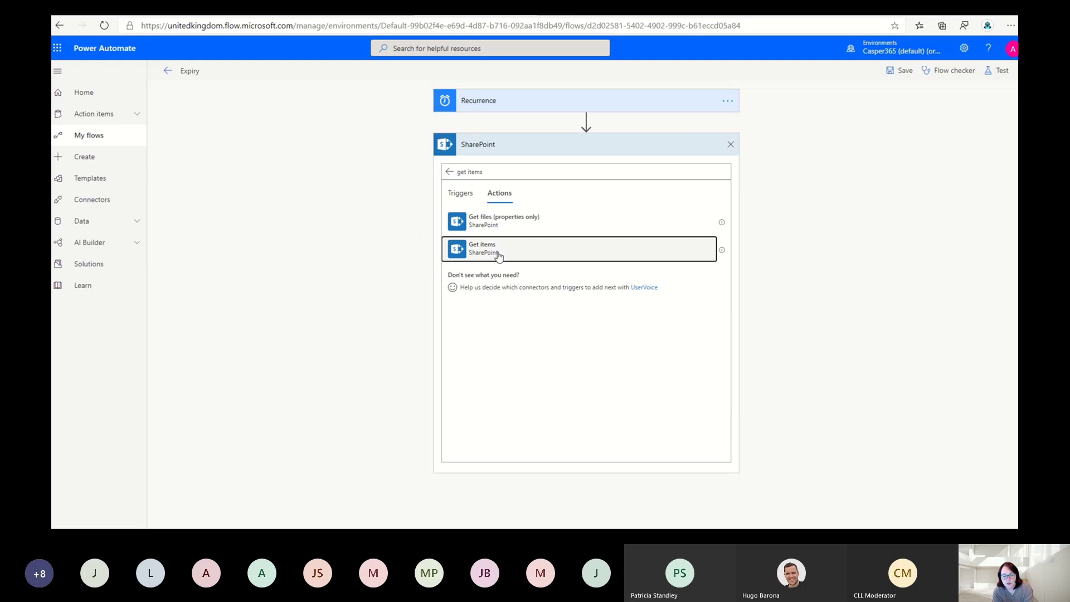
left_click(499, 255)
left_click(584, 169)
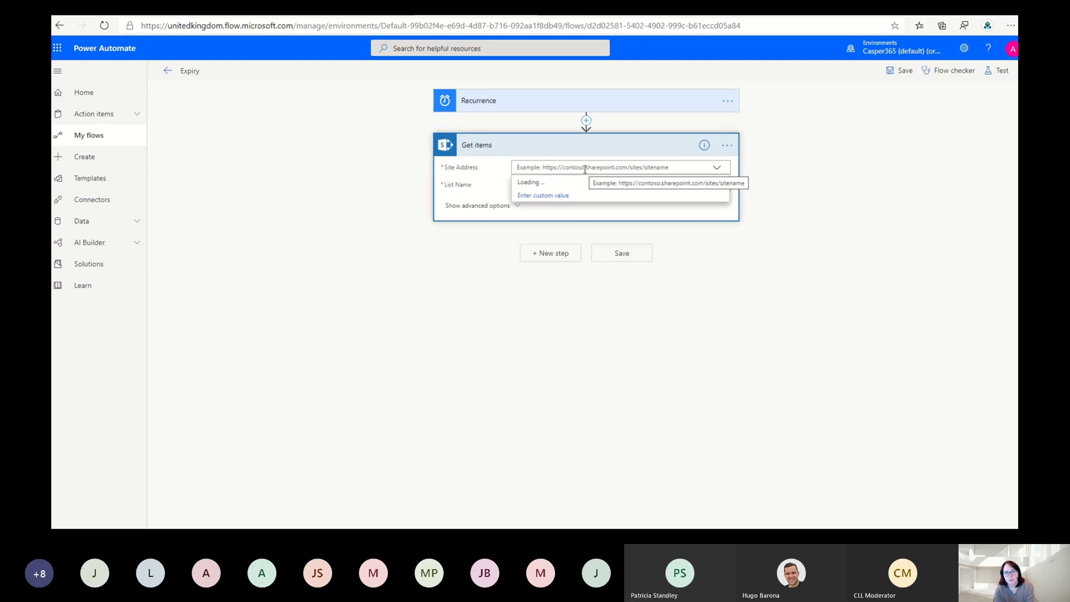
left_click(555, 262)
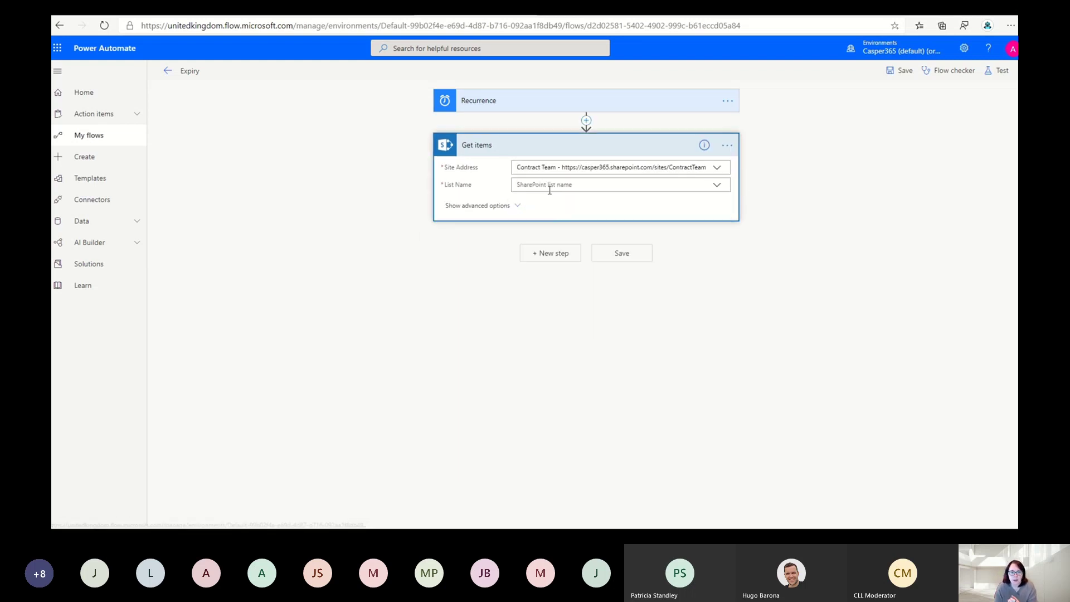
left_click(550, 184)
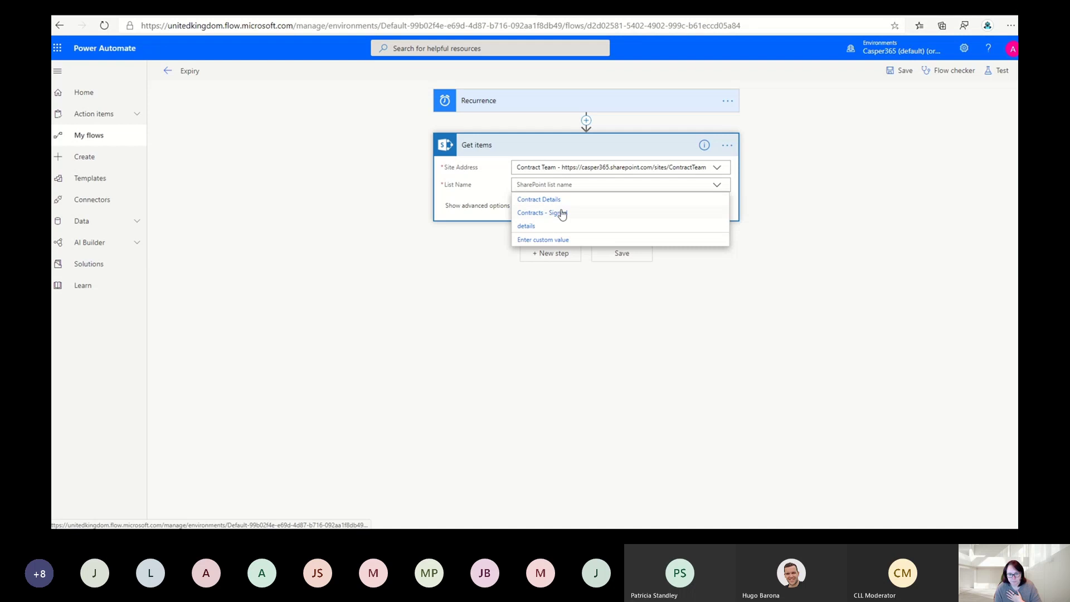
left_click(559, 213)
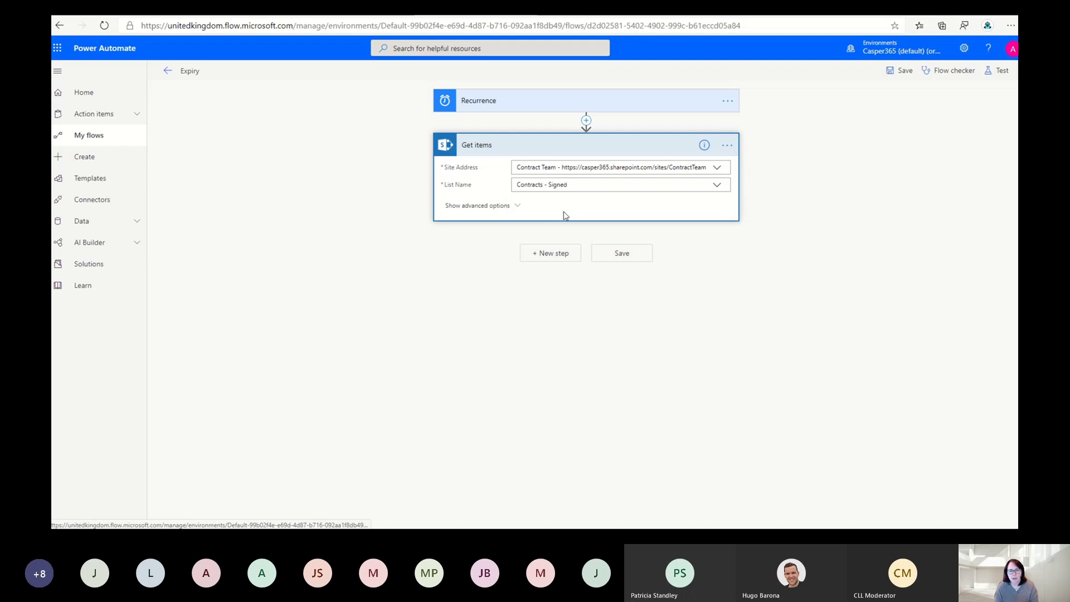
Add an Apply to each loop after Get items that runs over the returned value list.
left_click(565, 257)
type("apply")
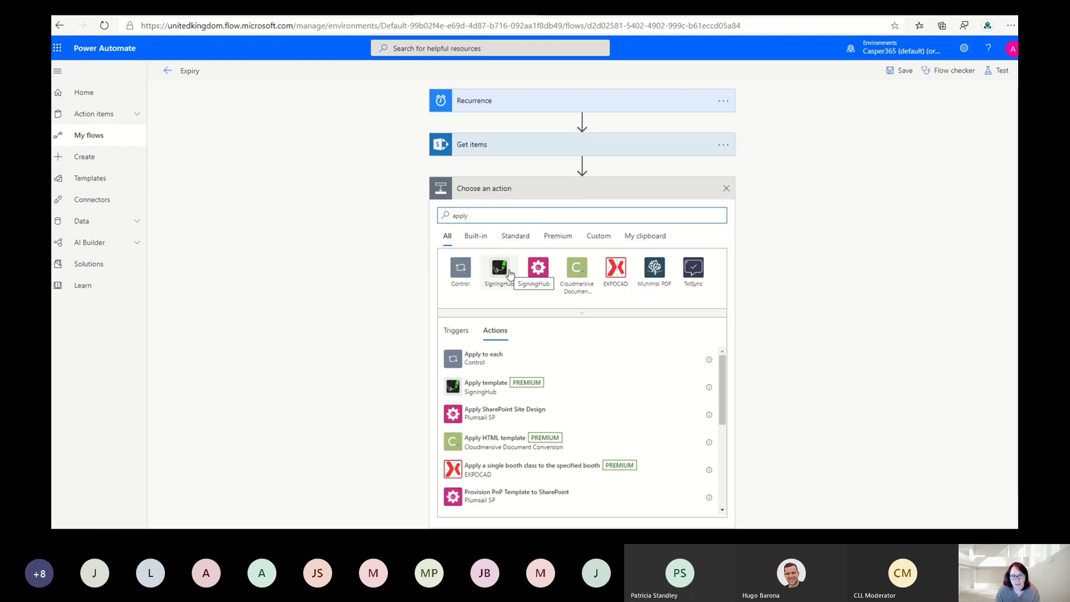
left_click(483, 357)
left_click(539, 217)
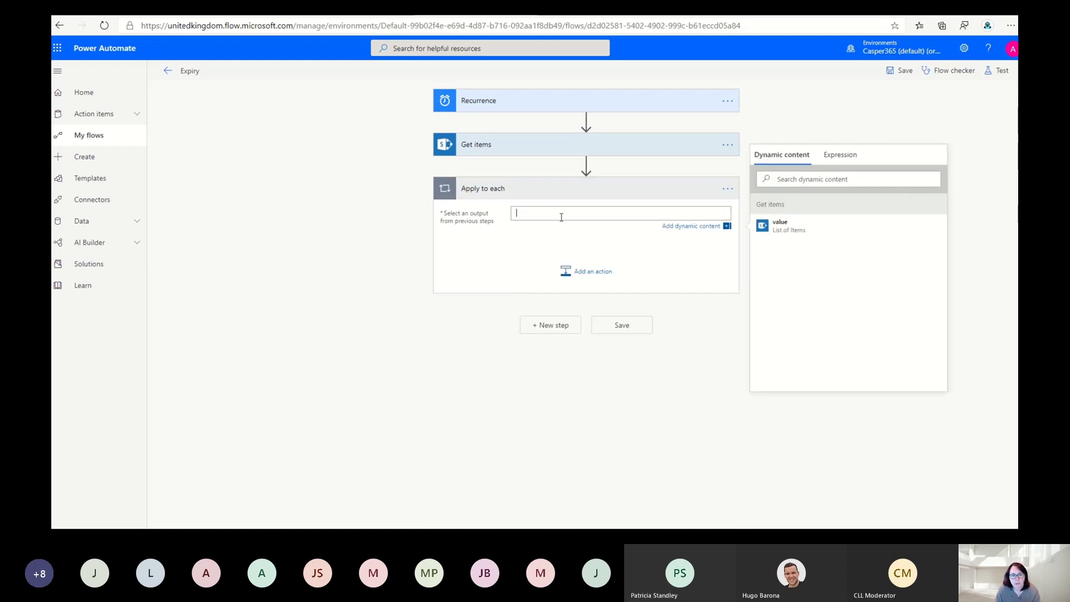
left_click(800, 232)
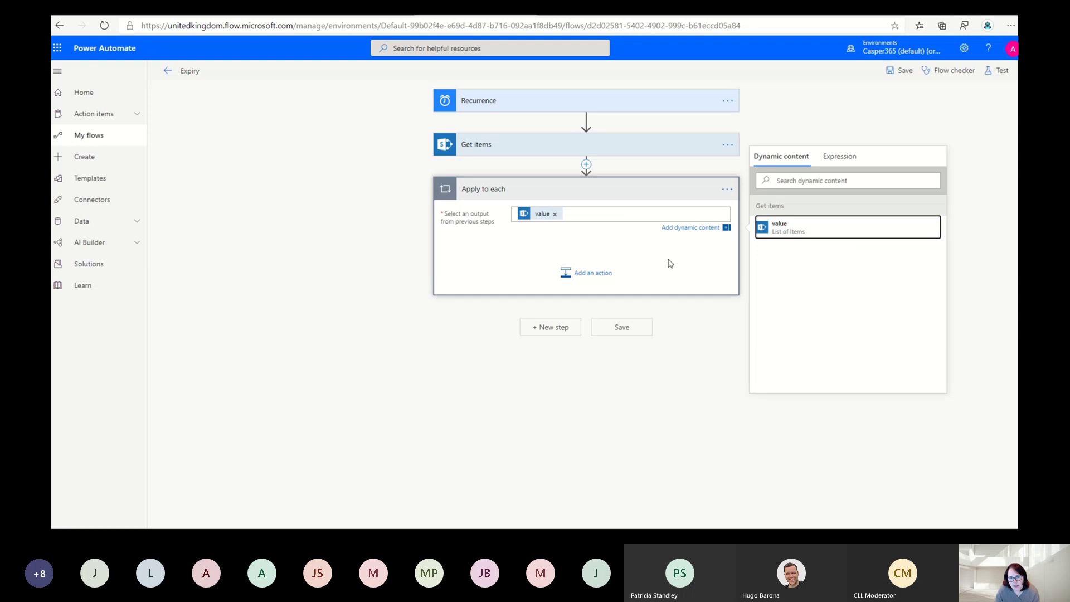
Add a Condition inside the Apply to each loop, with Expiry as its first value and the operator is less than or equal to.
left_click(594, 273)
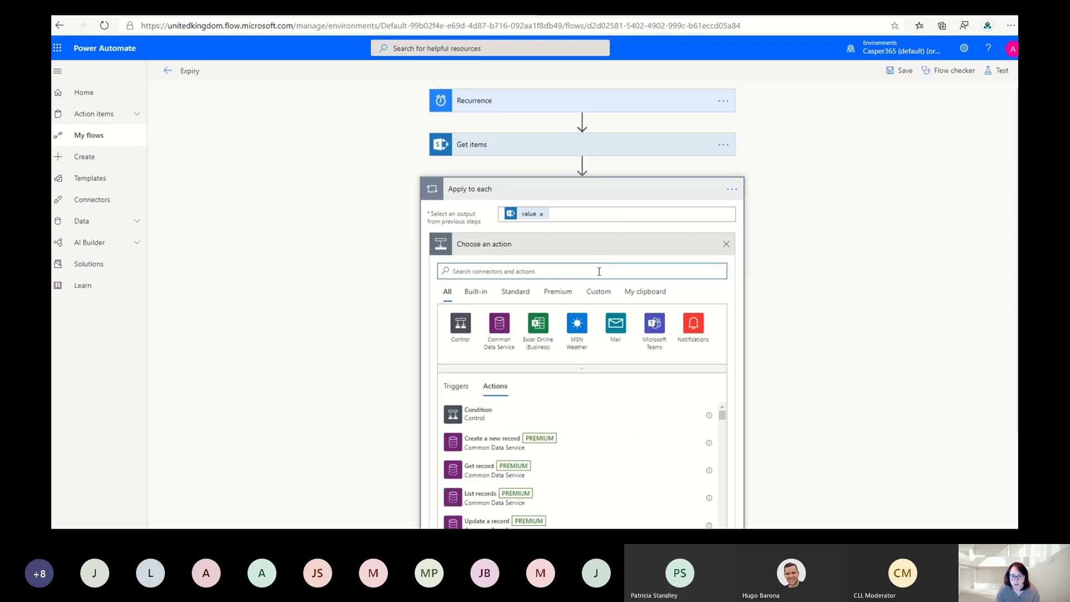
left_click(460, 325)
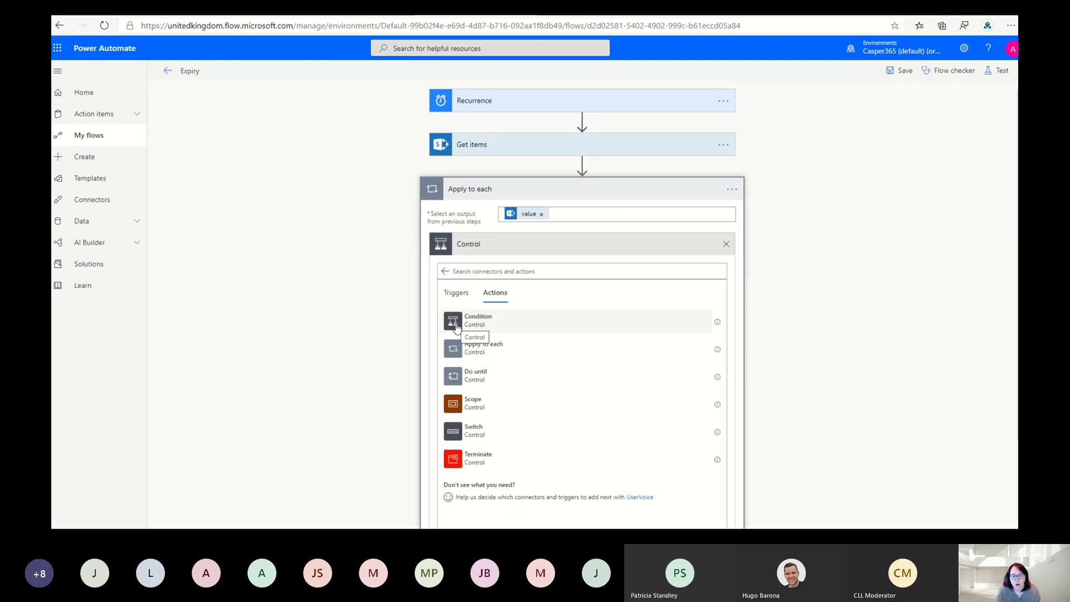
left_click(465, 325)
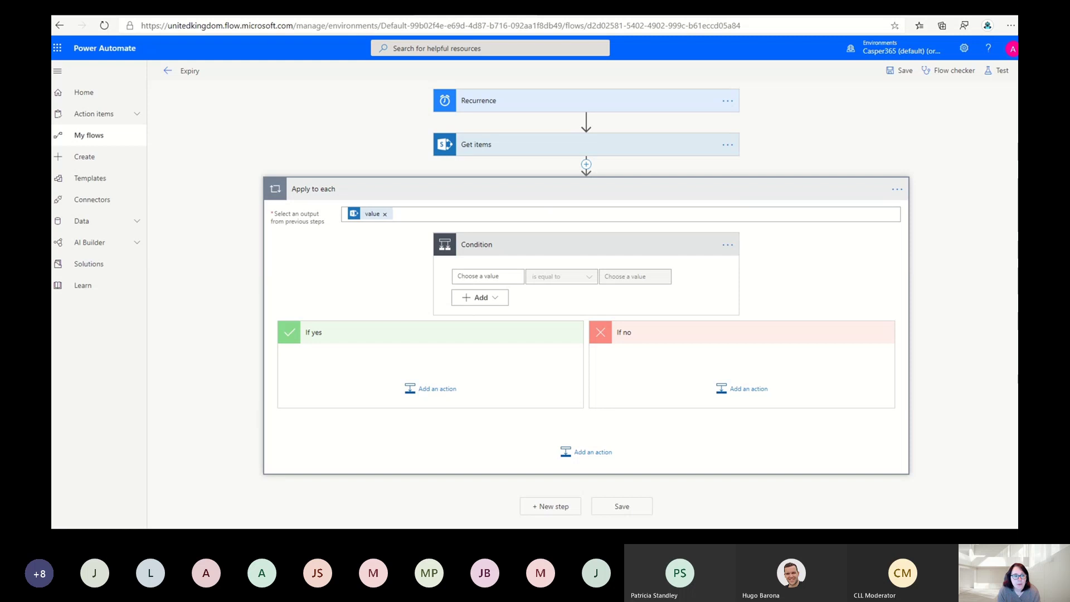
left_click(475, 277)
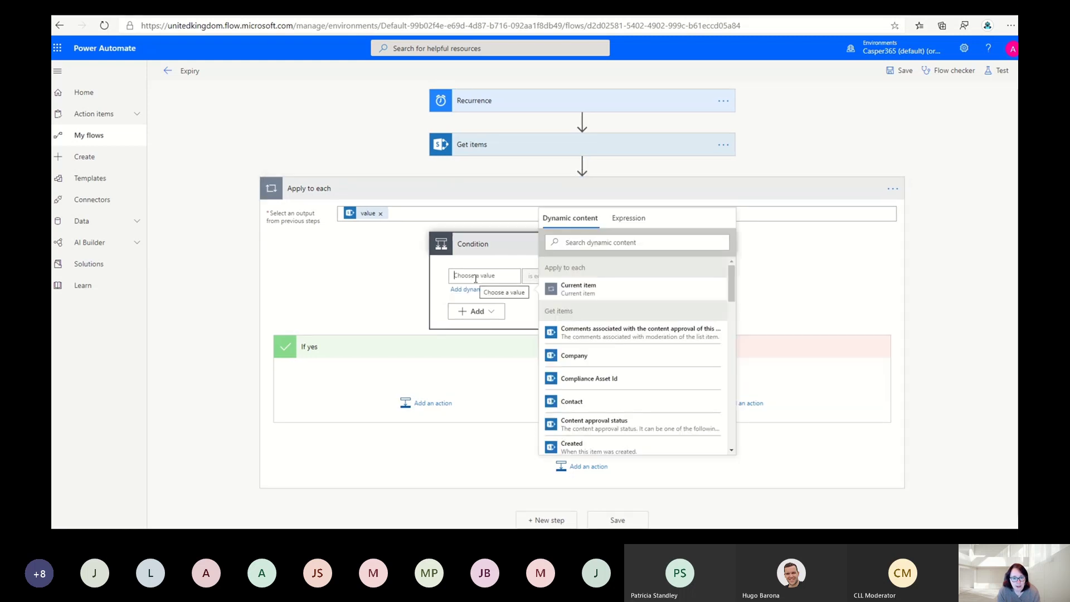
type("expi")
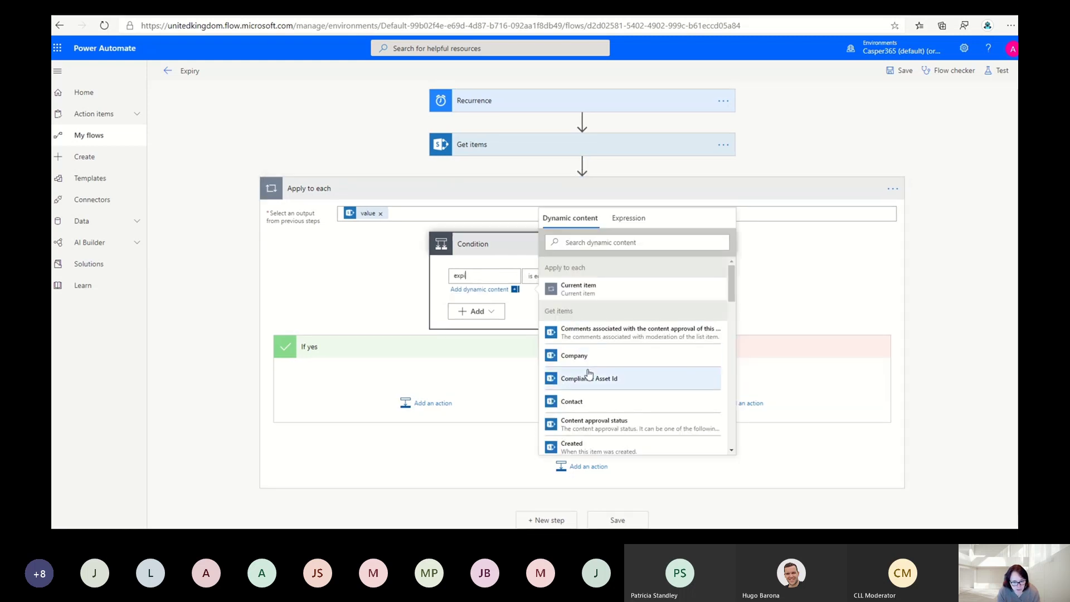
left_click(606, 242)
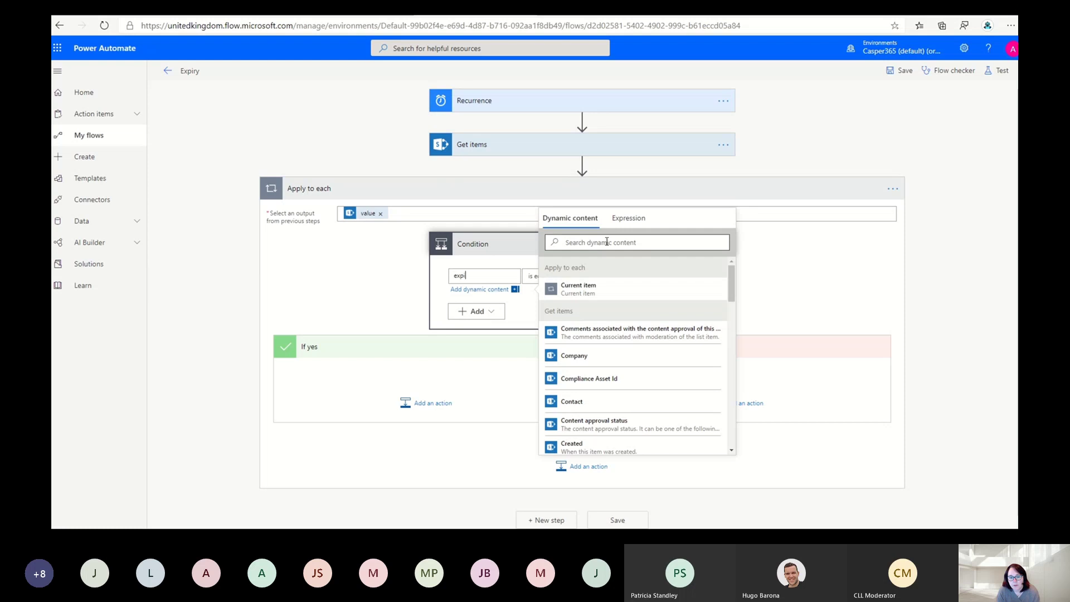
type("expi")
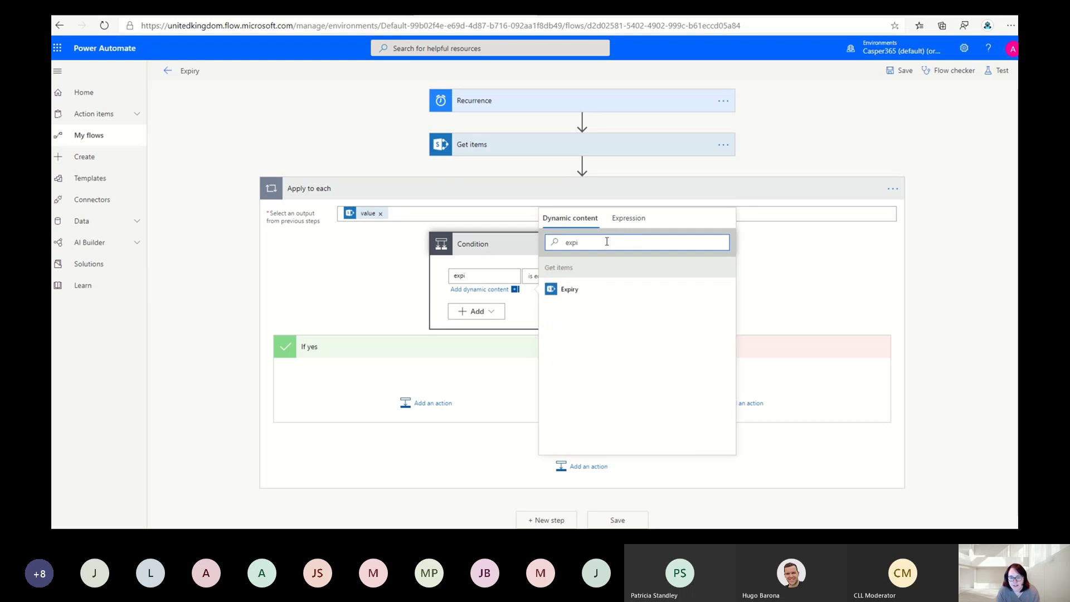
left_click(573, 288)
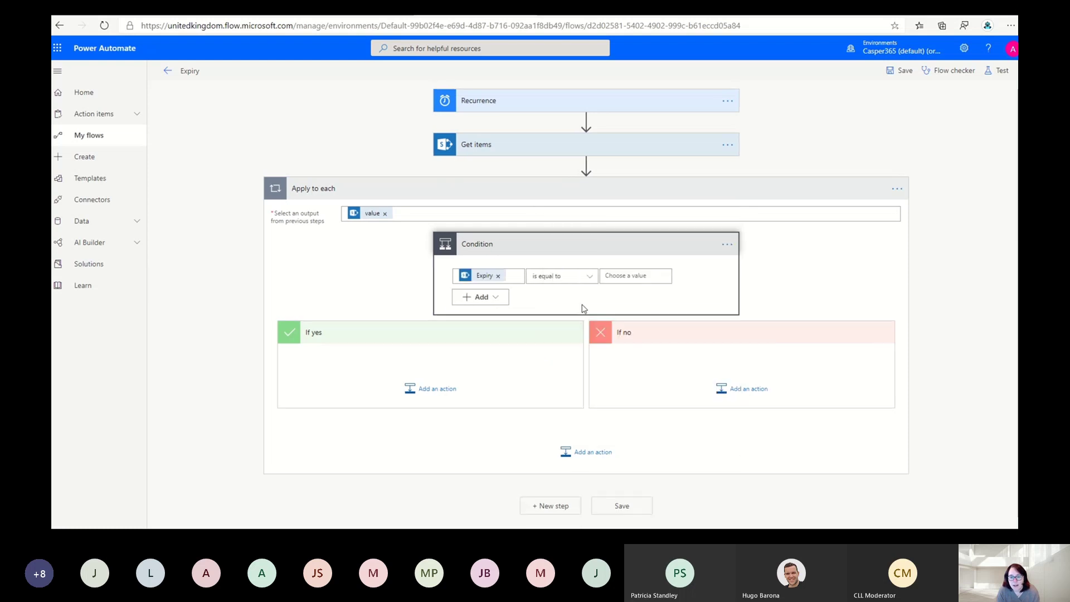
left_click(588, 276)
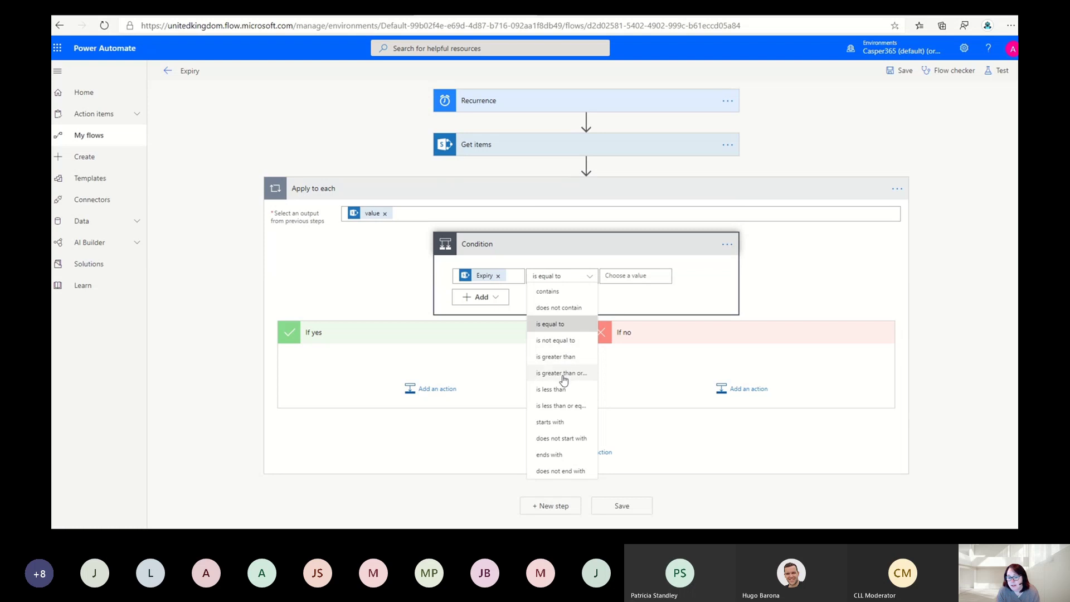
left_click(562, 406)
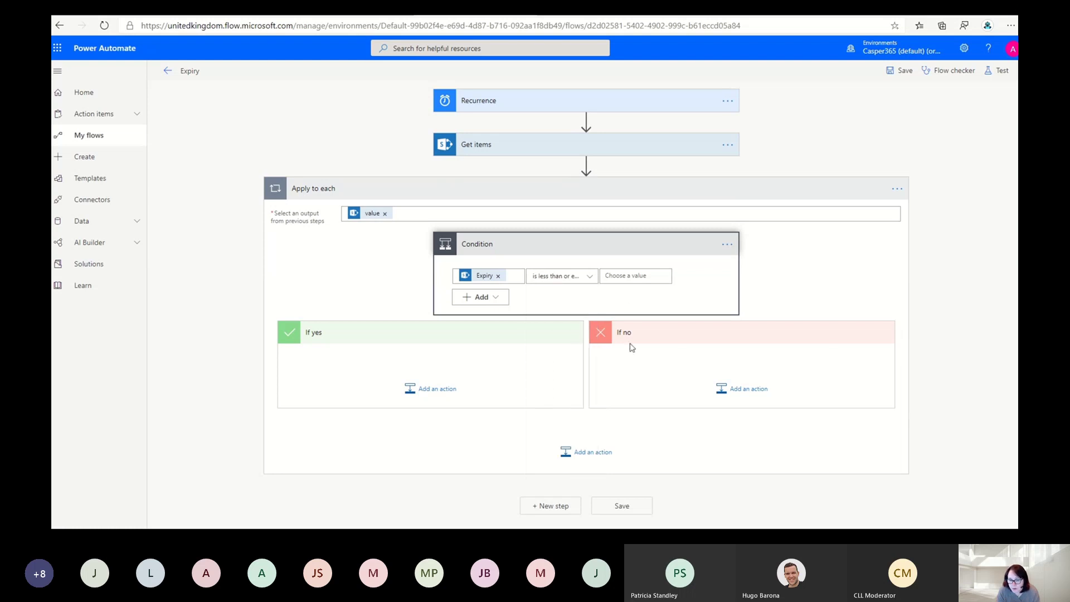
Set the condition's comparison value to the expression addDays(utcNow(),30).
left_click(631, 284)
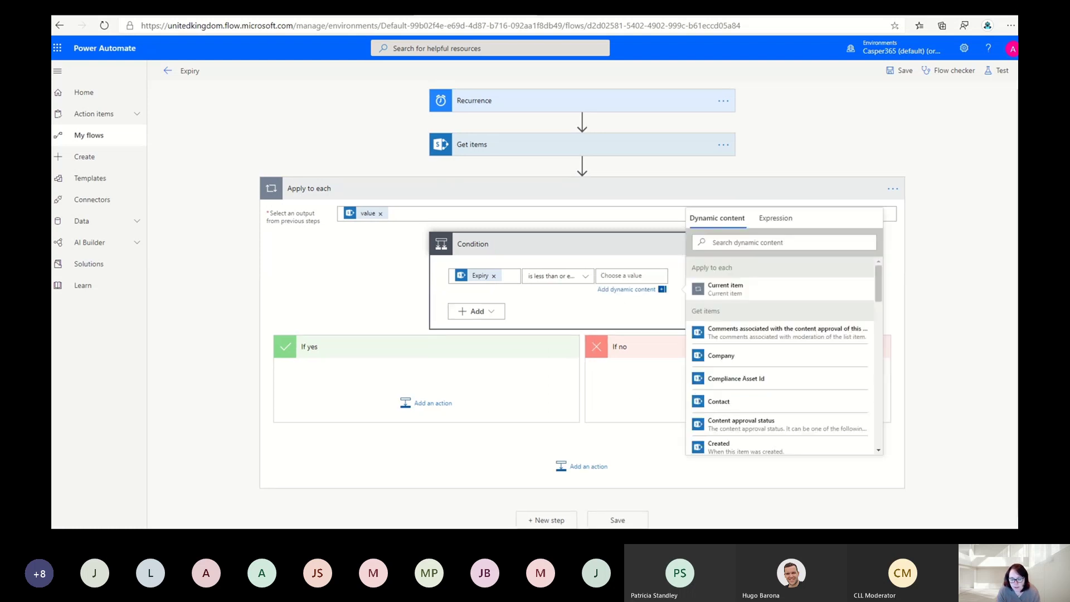
type("a")
left_click(775, 218)
type("add")
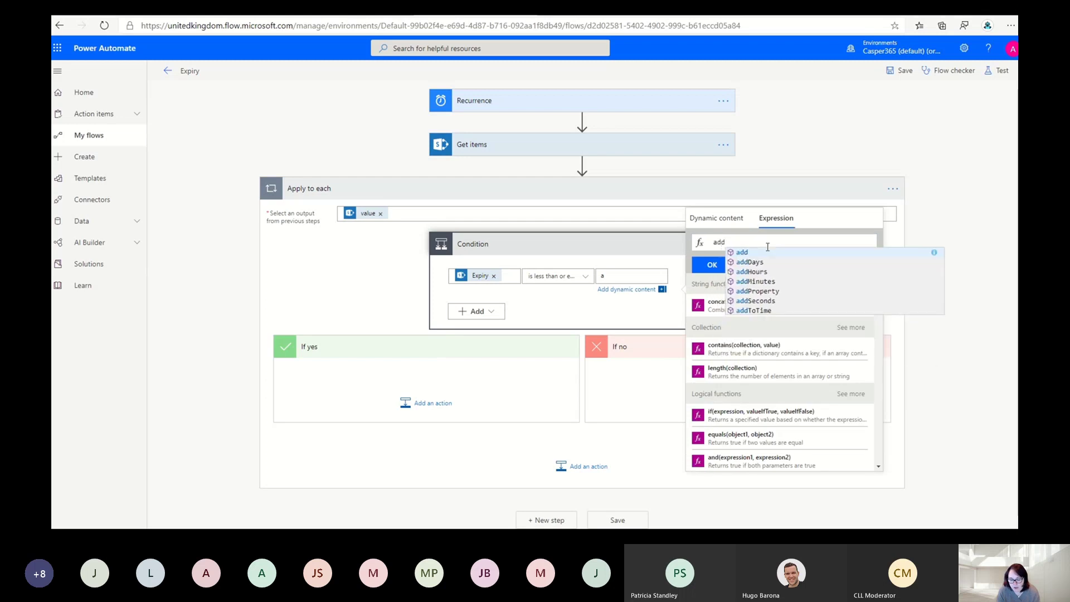
key("Down")
key("Down")
key("Up")
key("Return")
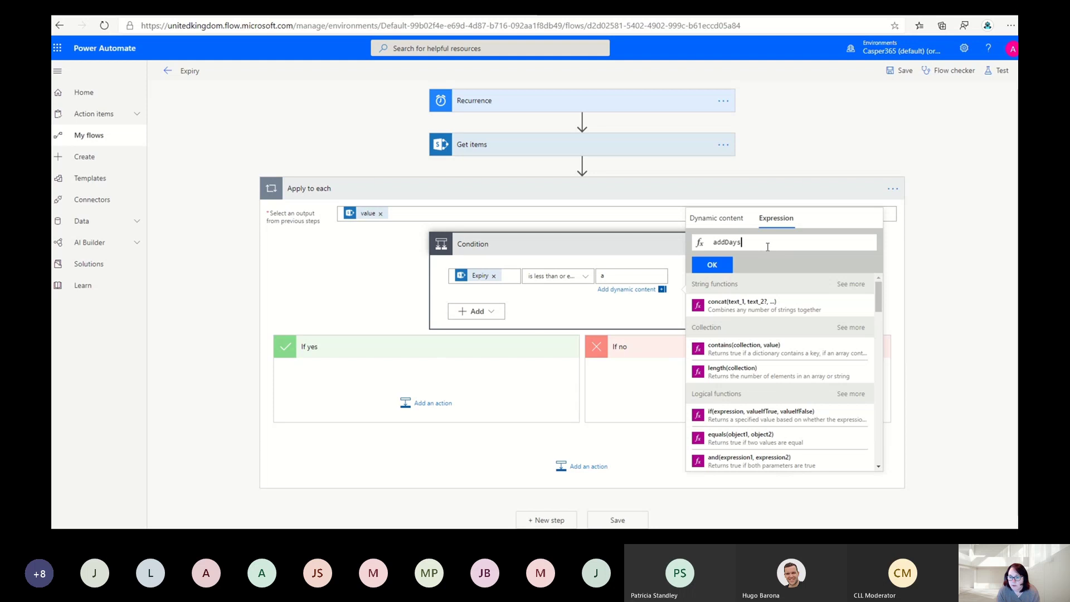
type("(")
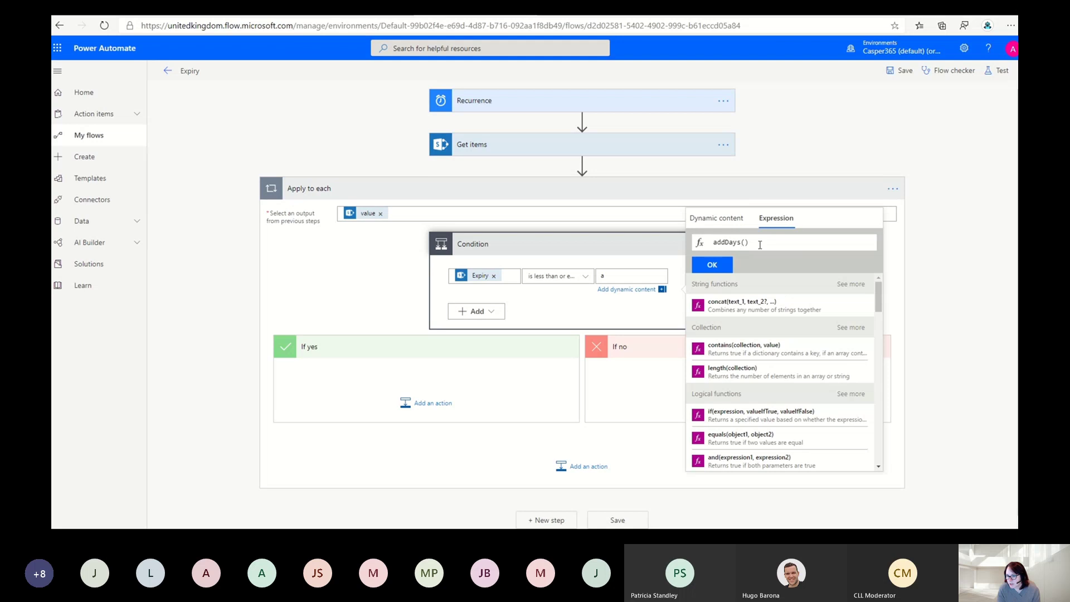
type("tc")
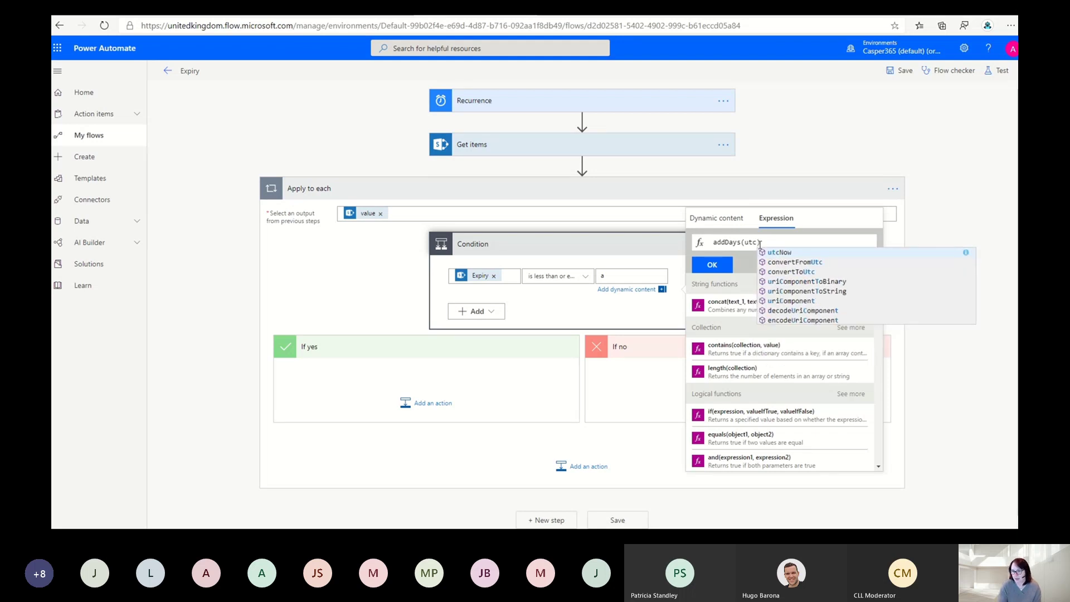
key("Return")
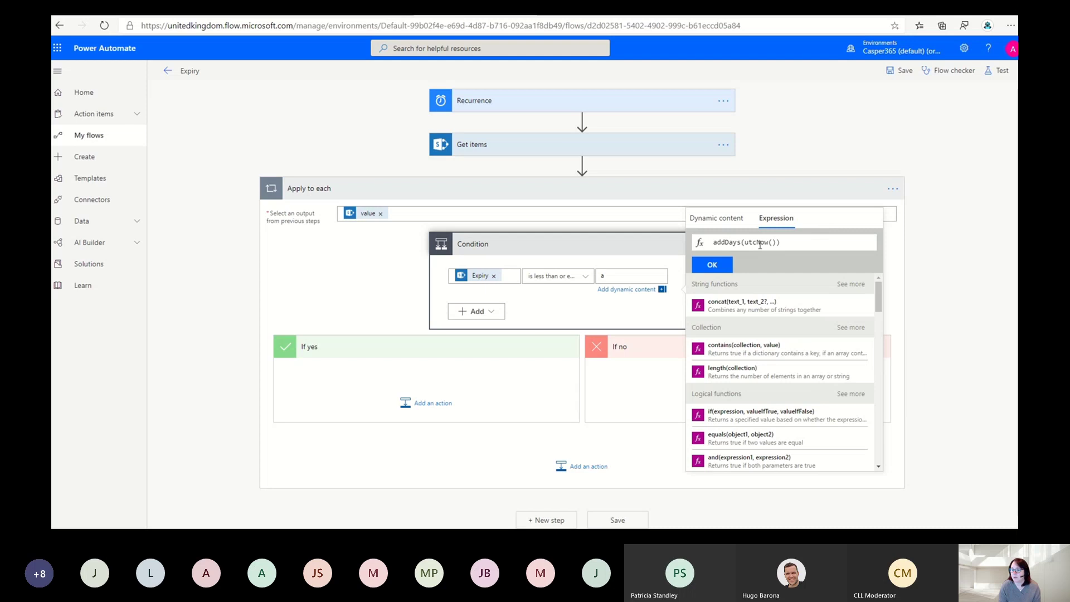
type(",30")
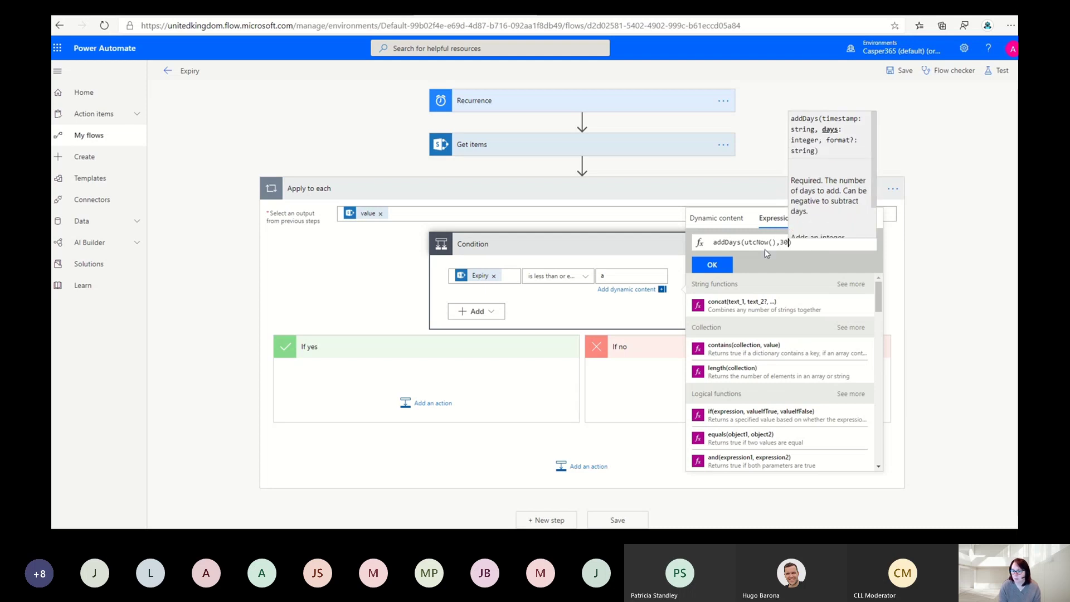
left_click(717, 266)
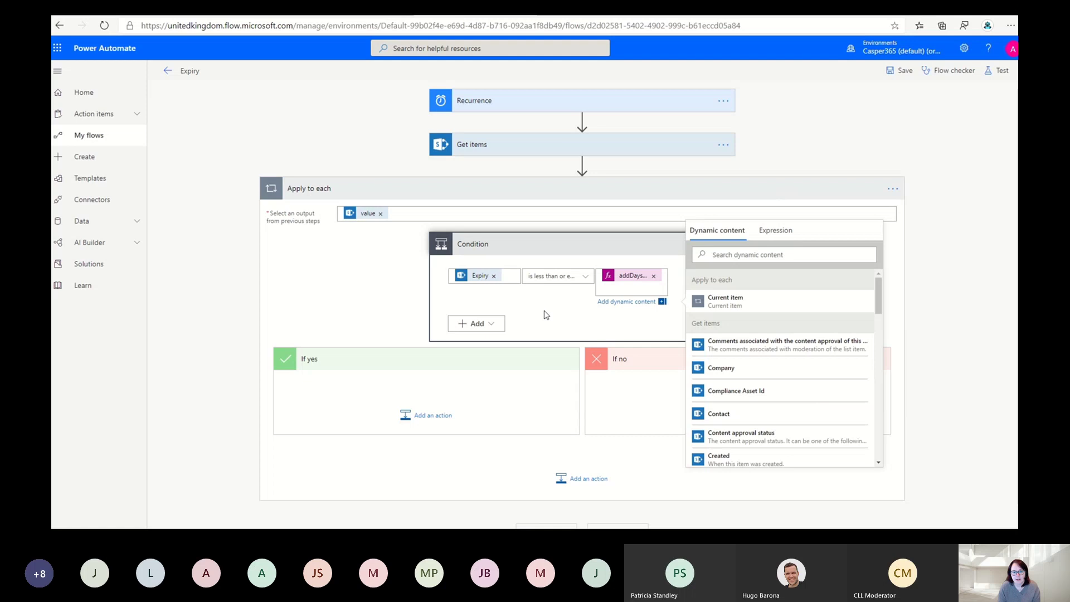
Add the Microsoft Teams action Post a message as the Flow bot to a channel to the condition's If yes branch.
left_click(432, 415)
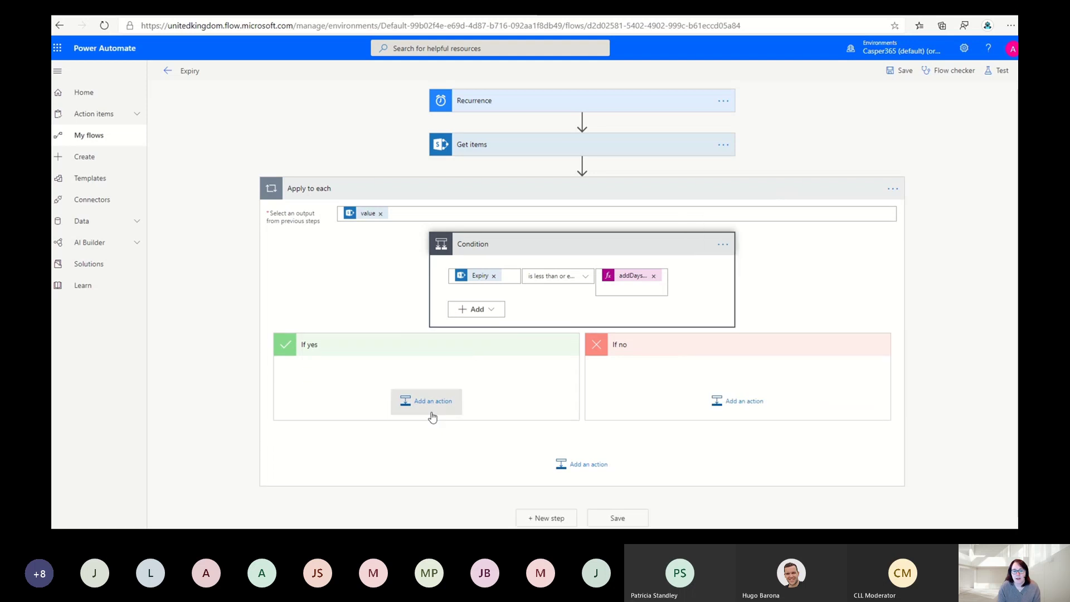
left_click(430, 404)
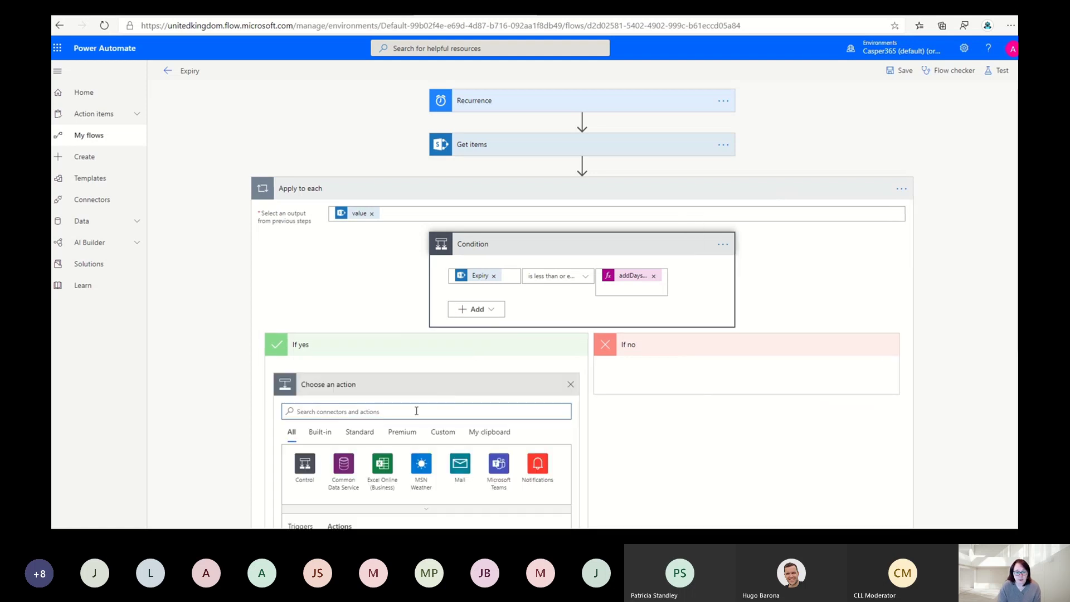
type("teams")
scroll(415, 384, "down", 5)
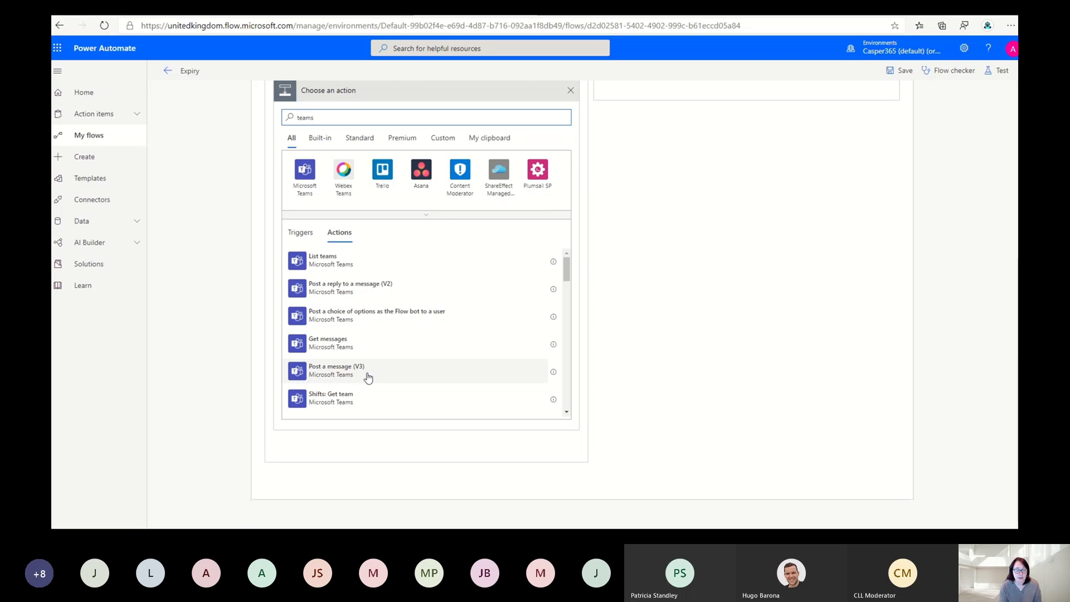
left_click(306, 189)
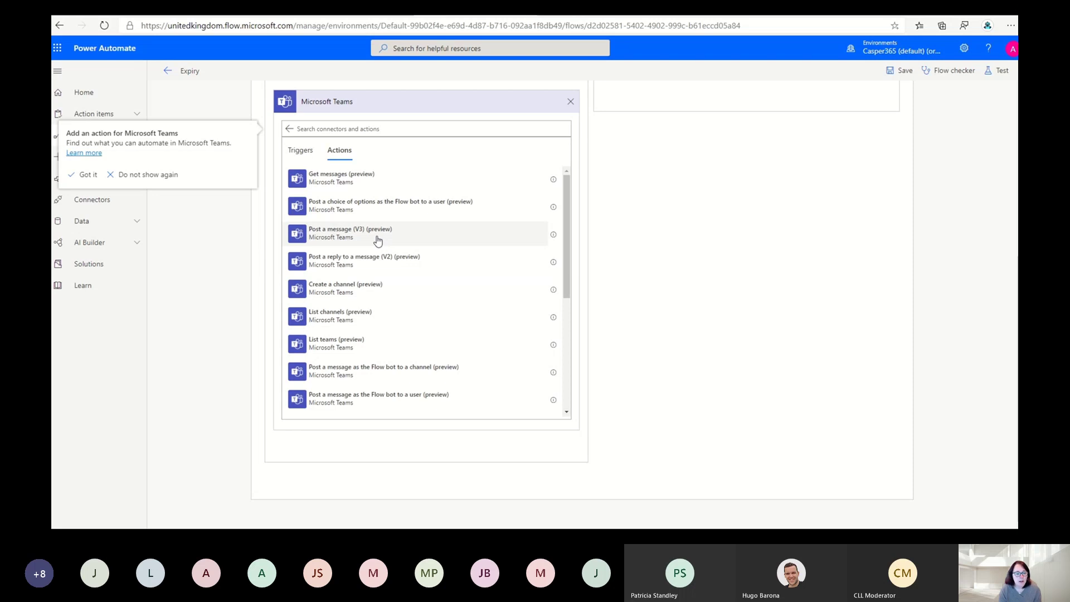
left_click(428, 370)
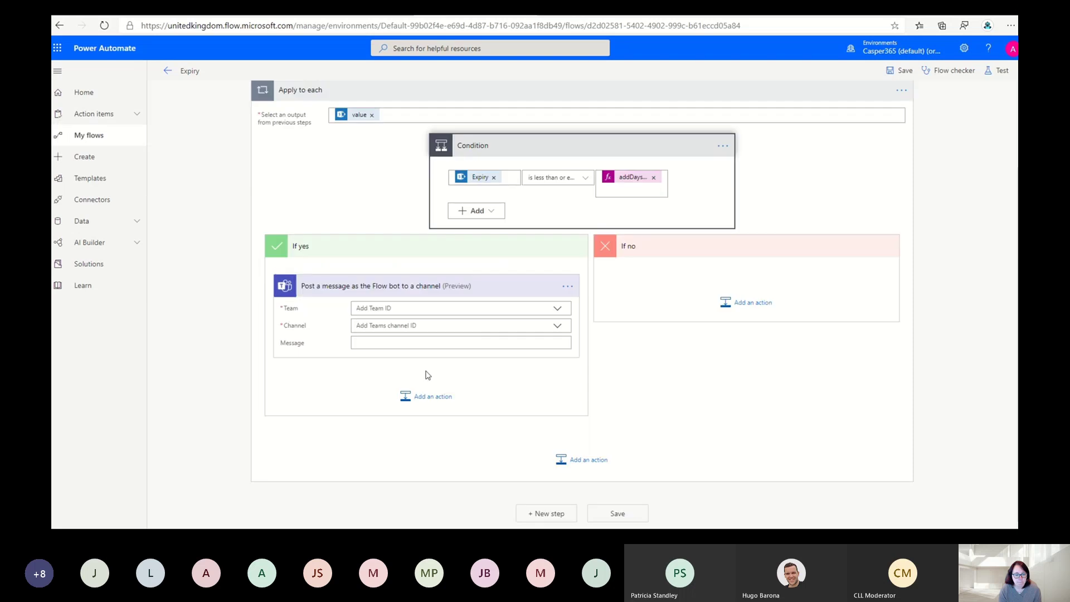
Set the Teams message action to post to the Contract Team team's General channel.
left_click(430, 310)
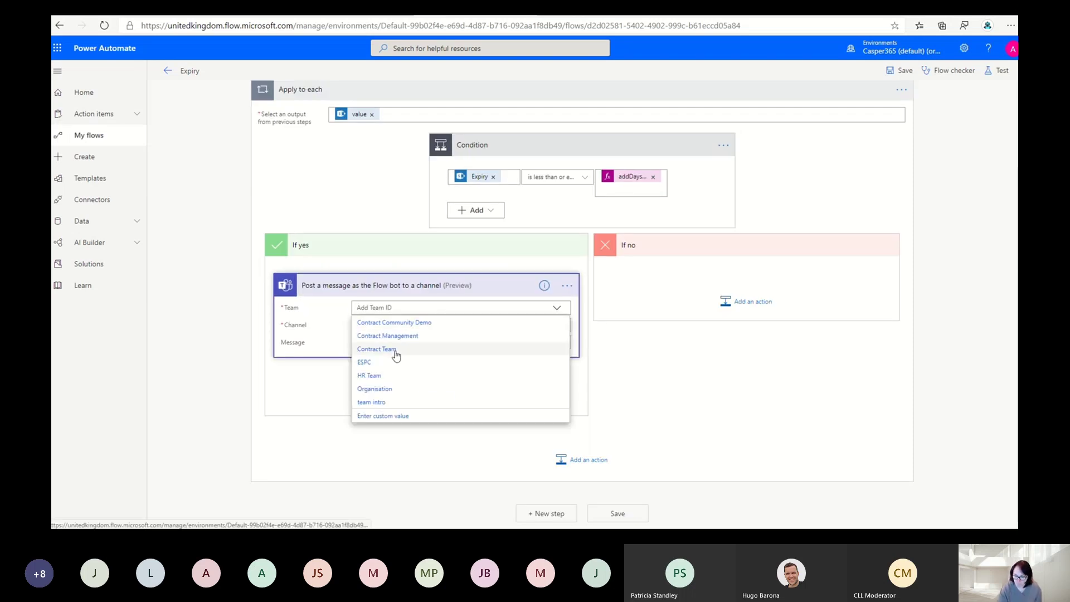
left_click(390, 350)
left_click(439, 328)
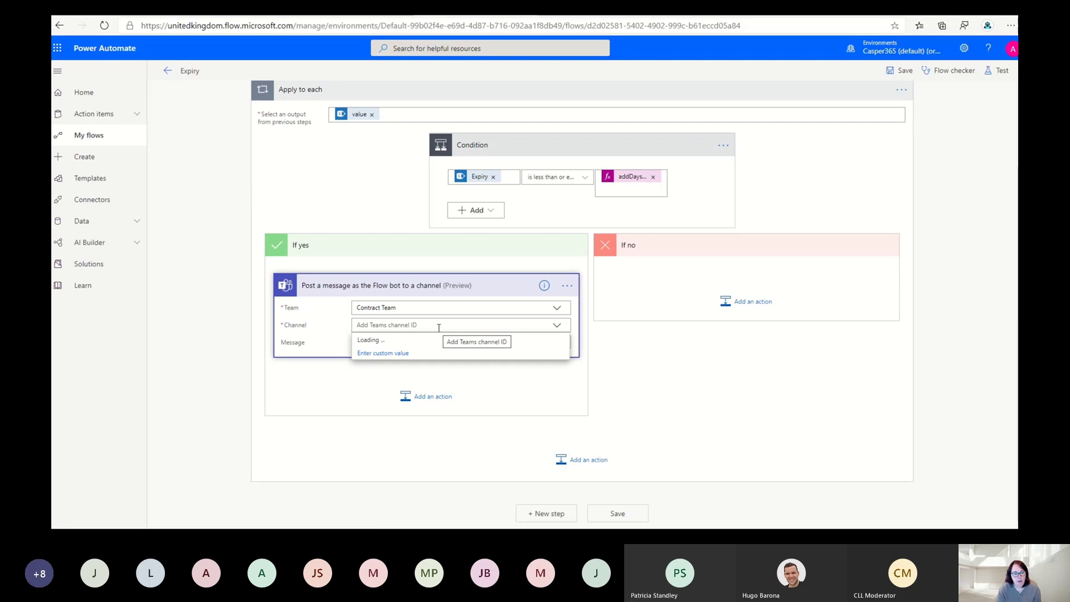
left_click(397, 341)
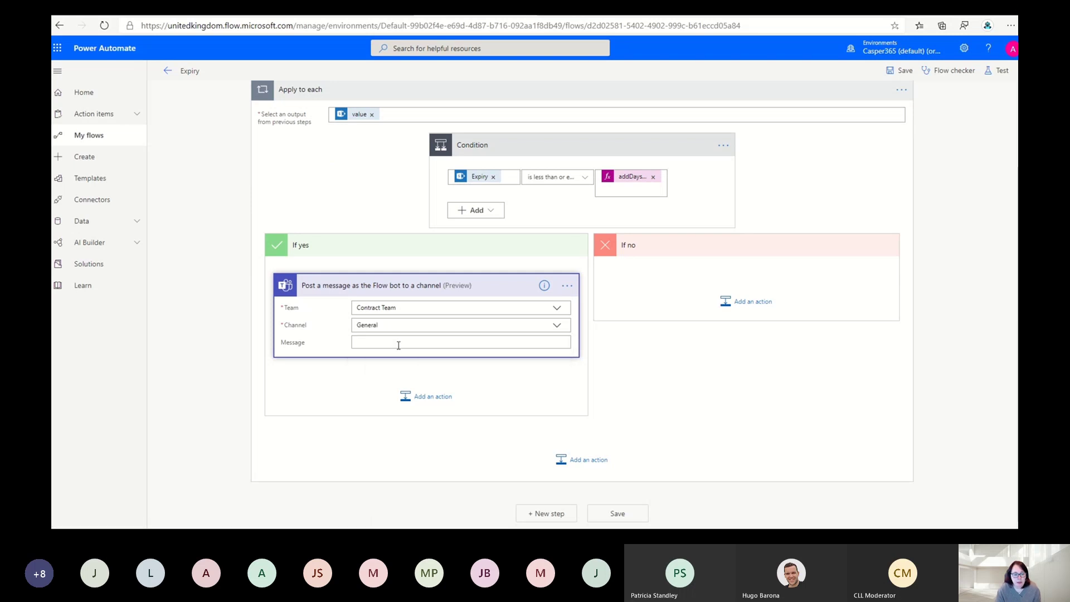
Compose the message as Something is OLD! <A href="Link to item">Check It Out Here </a>, with Link to item as dynamic content.
left_click(402, 343)
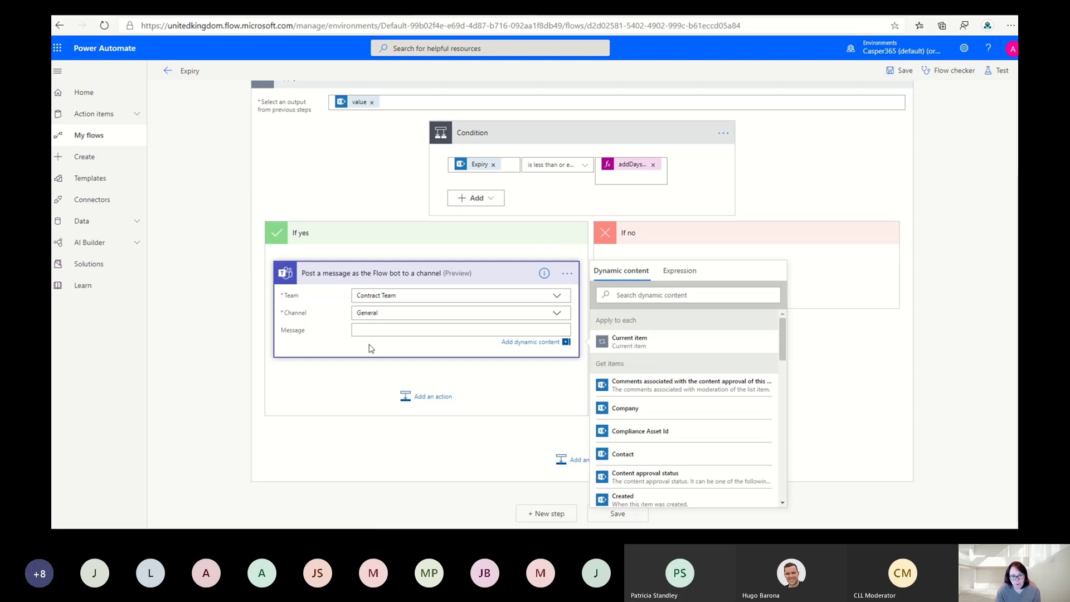
type("Something is OLD!")
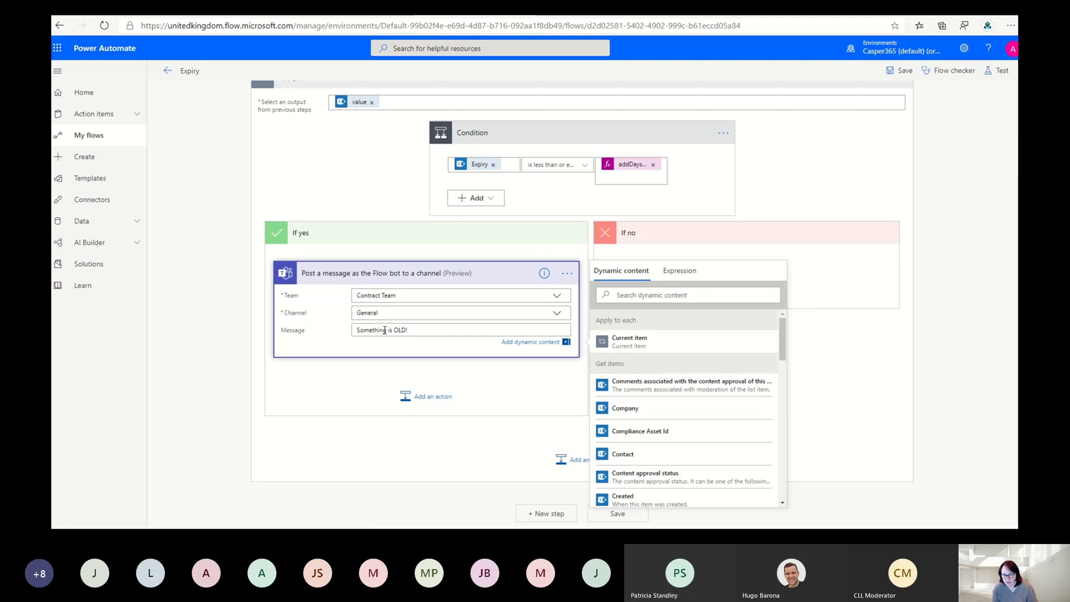
type("A href=\"")
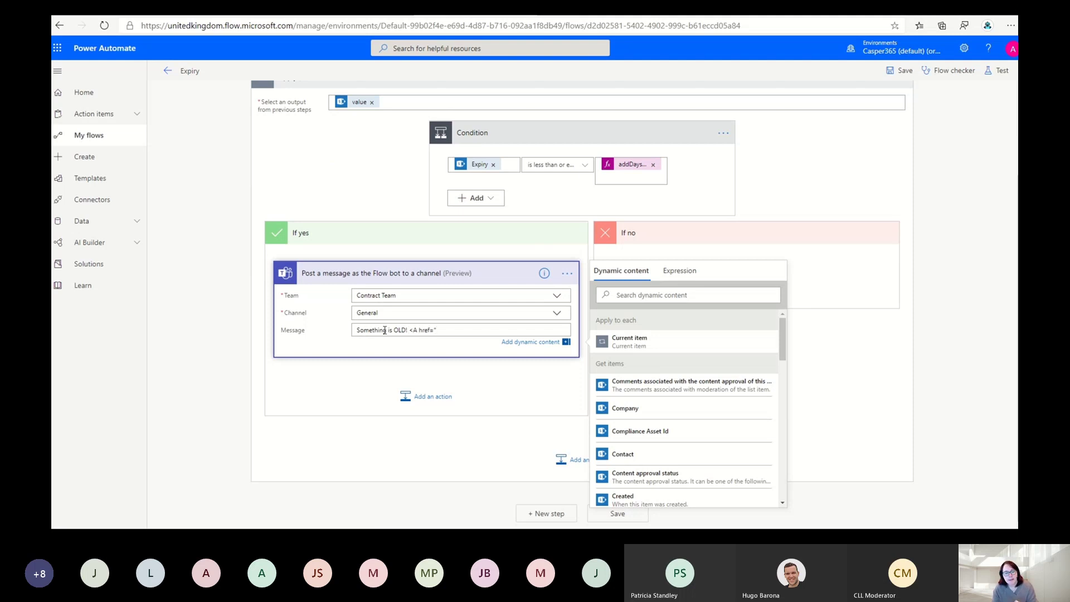
left_click(697, 296)
type("link")
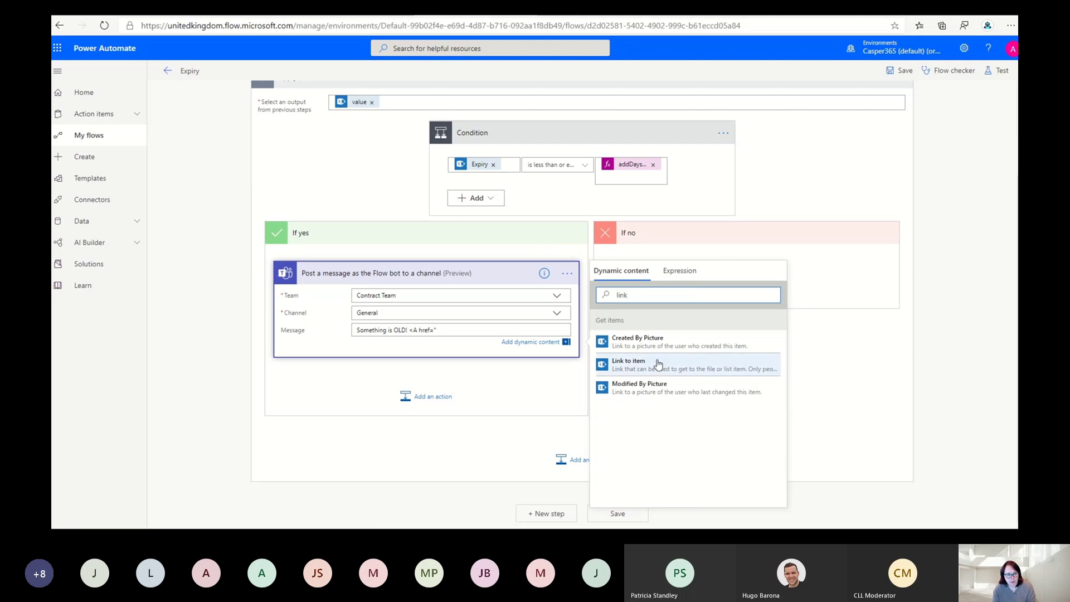
left_click(645, 372)
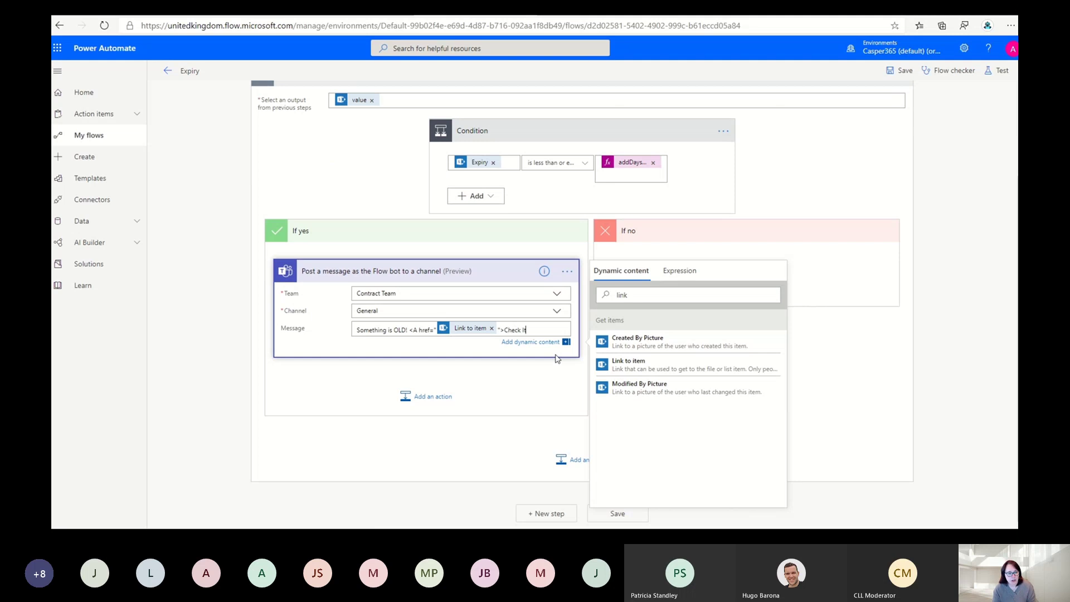
type("Here </")
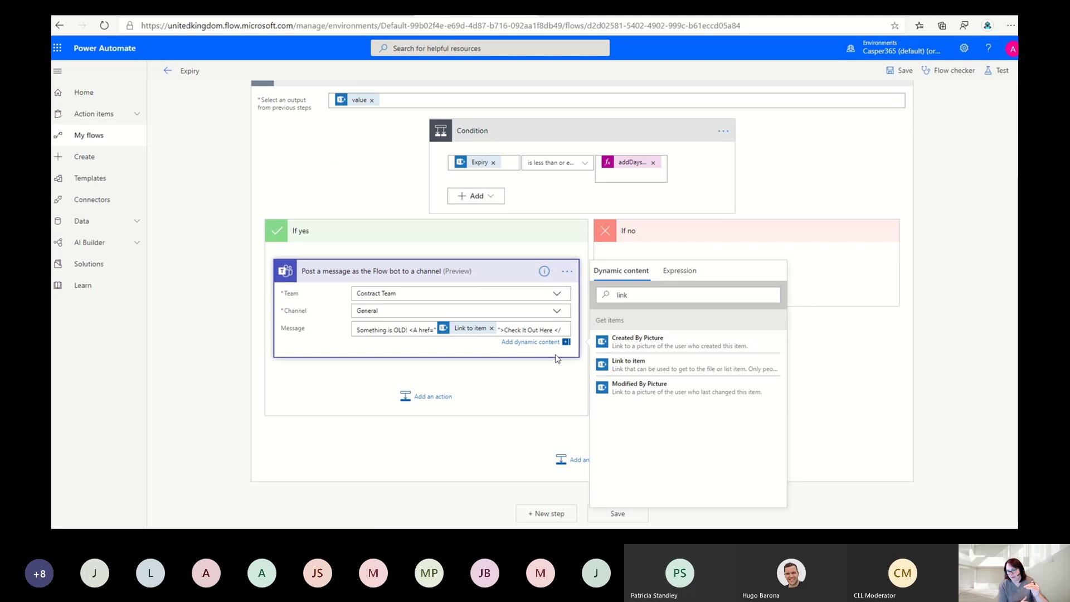
type("a>")
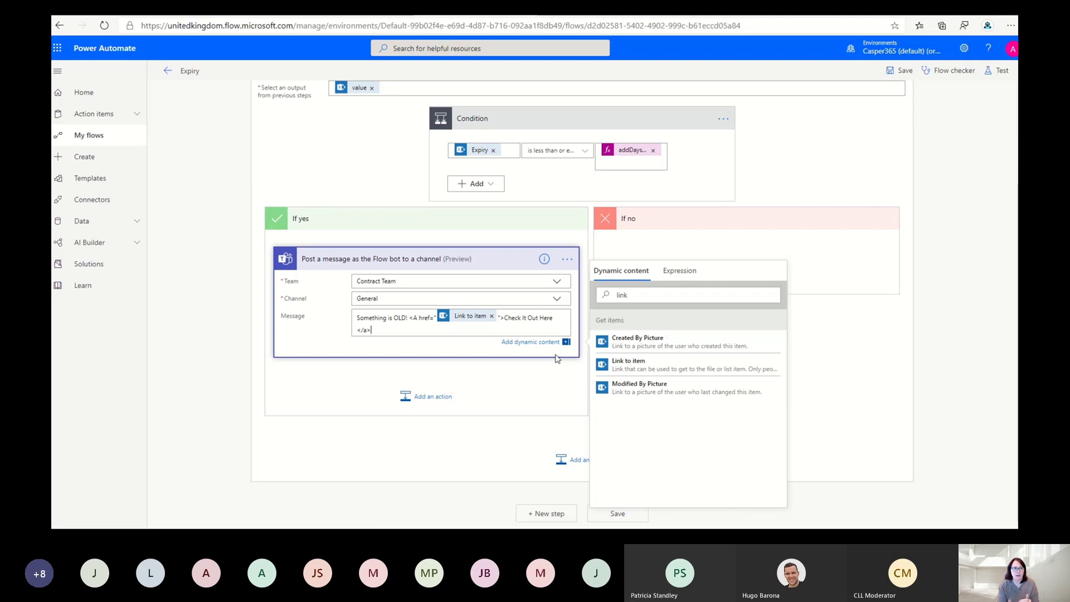
Save the Expiry flow and run a test of it by performing the trigger action.
mouse_move(867, 336)
left_mouse_down()
mouse_move(872, 366)
mouse_move(880, 351)
left_mouse_up()
left_click(900, 70)
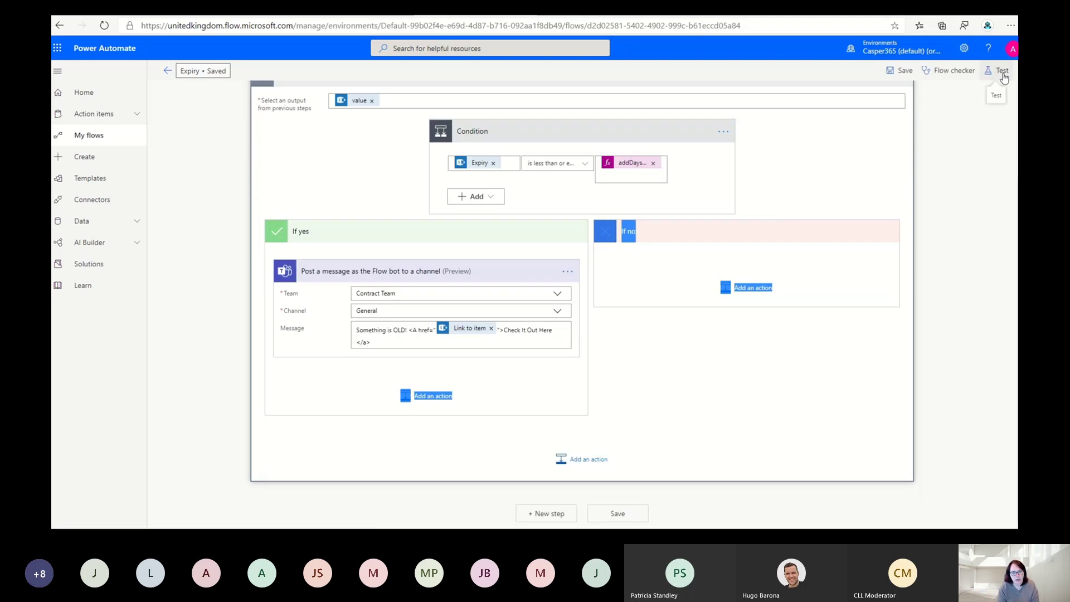
left_click(1001, 71)
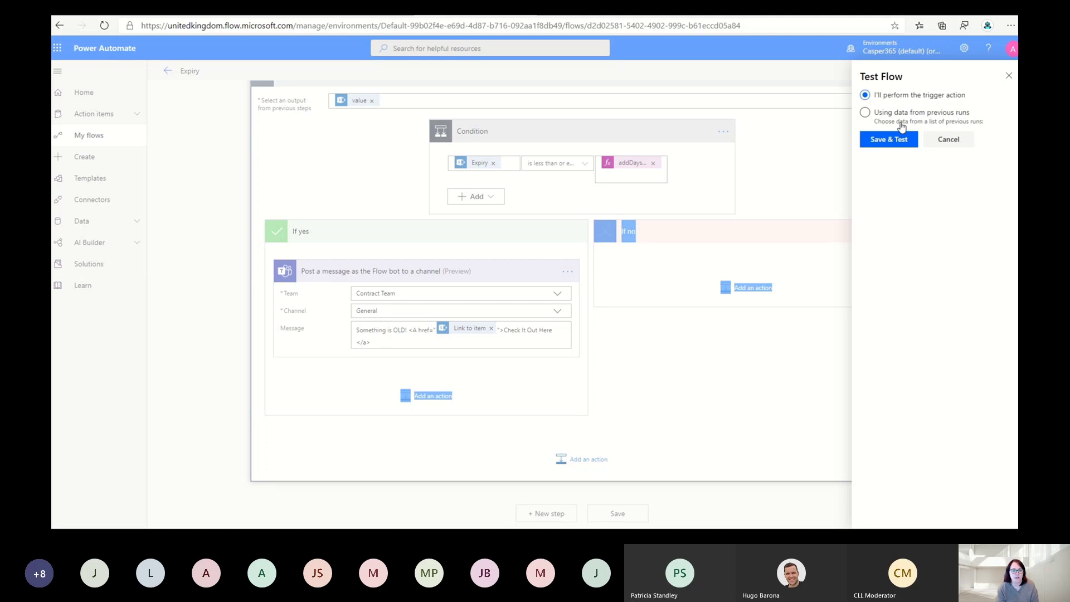
left_click(899, 139)
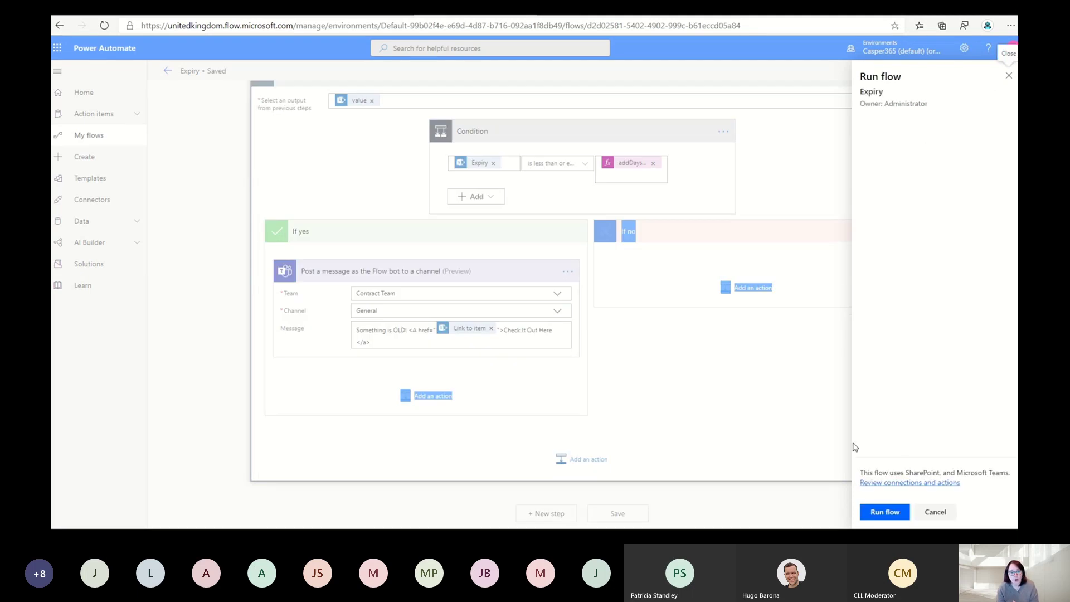
left_click(876, 516)
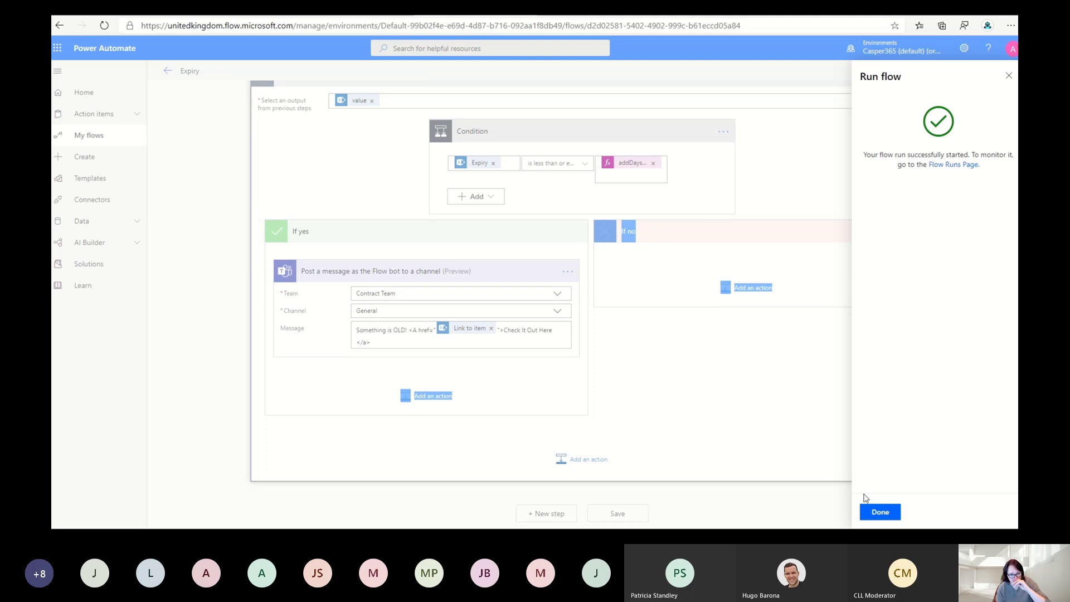
left_click(880, 512)
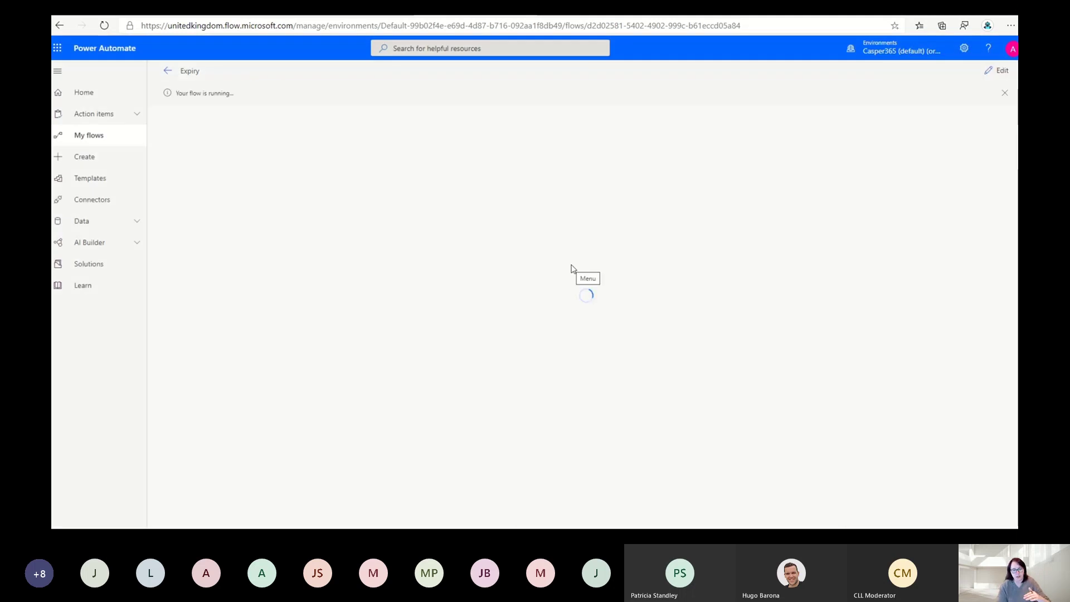
Expand Apply to each and its Condition in the flow run to examine their results.
left_click(558, 227)
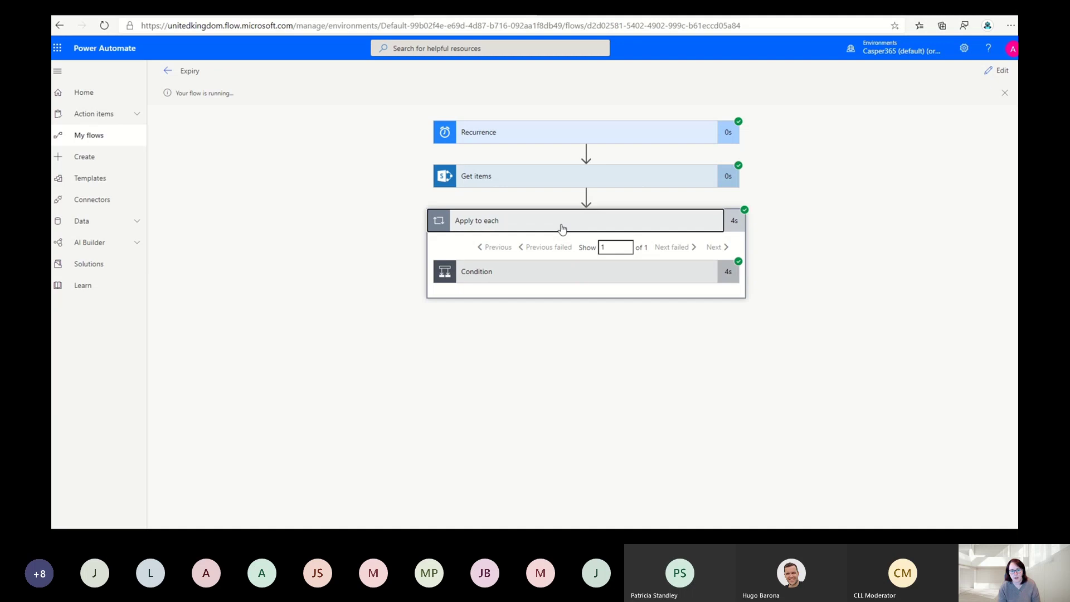
left_click(584, 268)
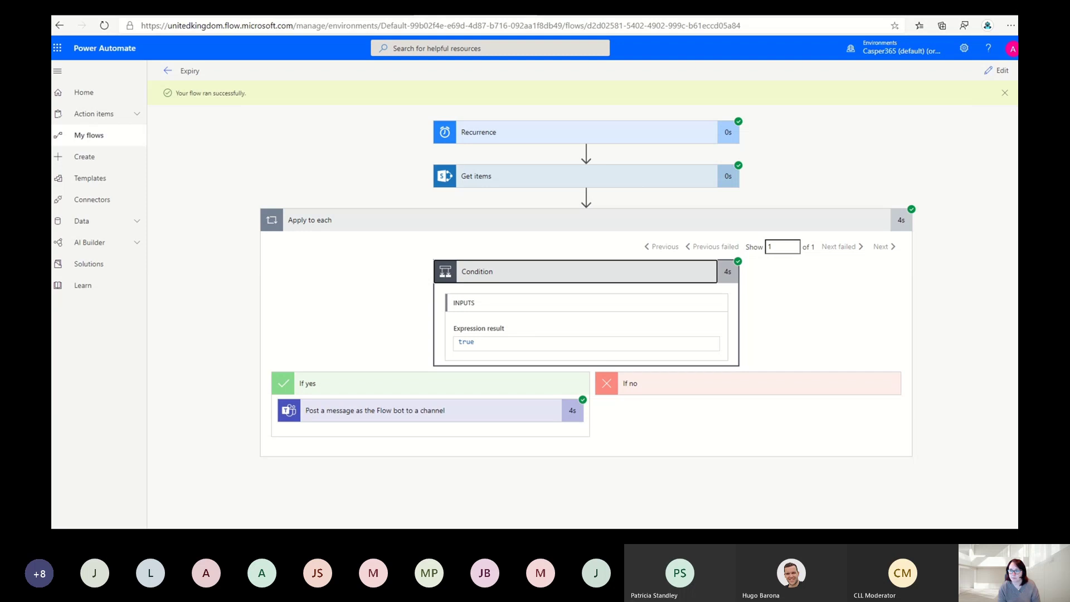
Reload the Contracts - Signed list in SharePoint, and switch to Microsoft Teams to check the General channel's posts for the flow's message.
key("ctrl+shift+Tab")
right_click(411, 74)
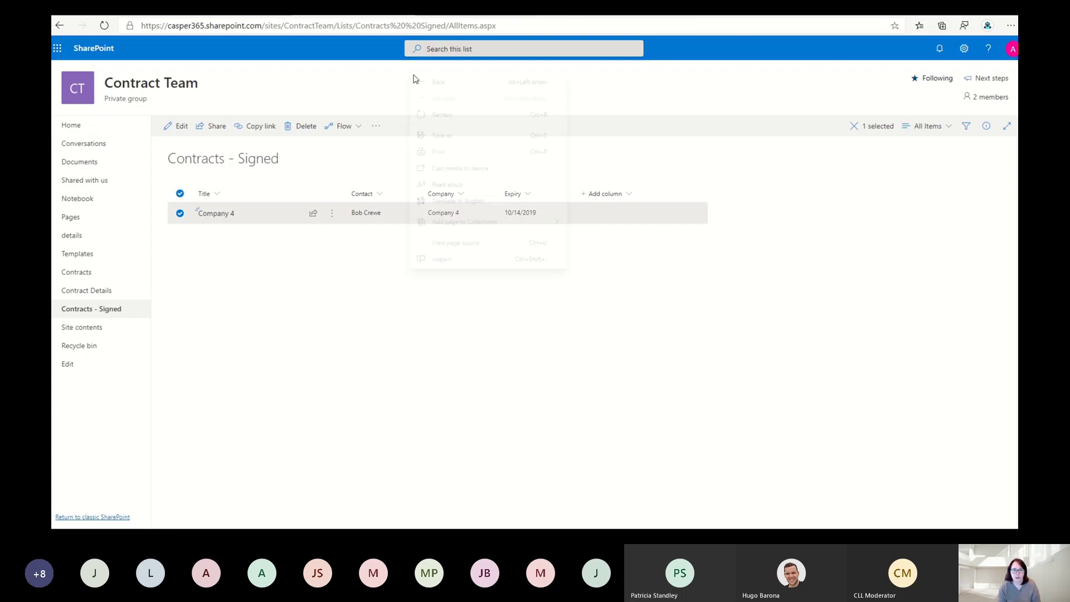
left_click(440, 112)
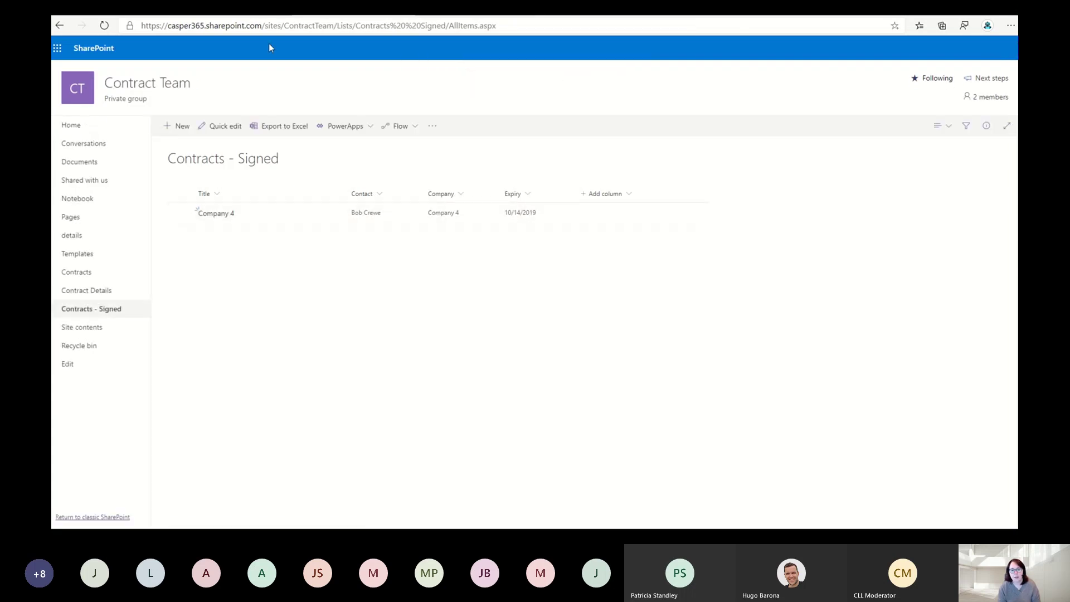
key("ctrl+shift+Tab")
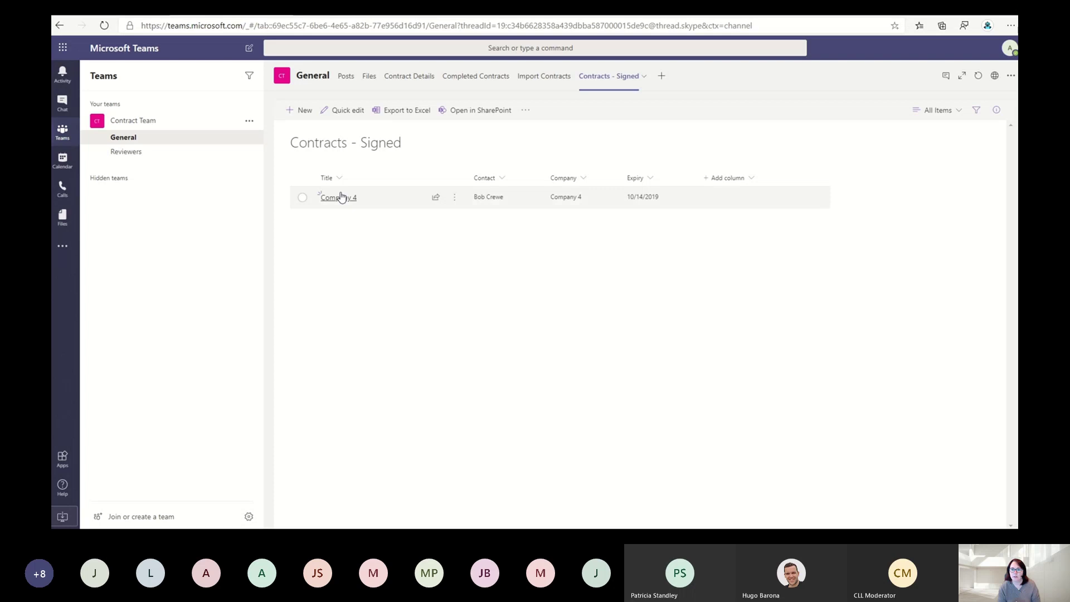
left_click(346, 78)
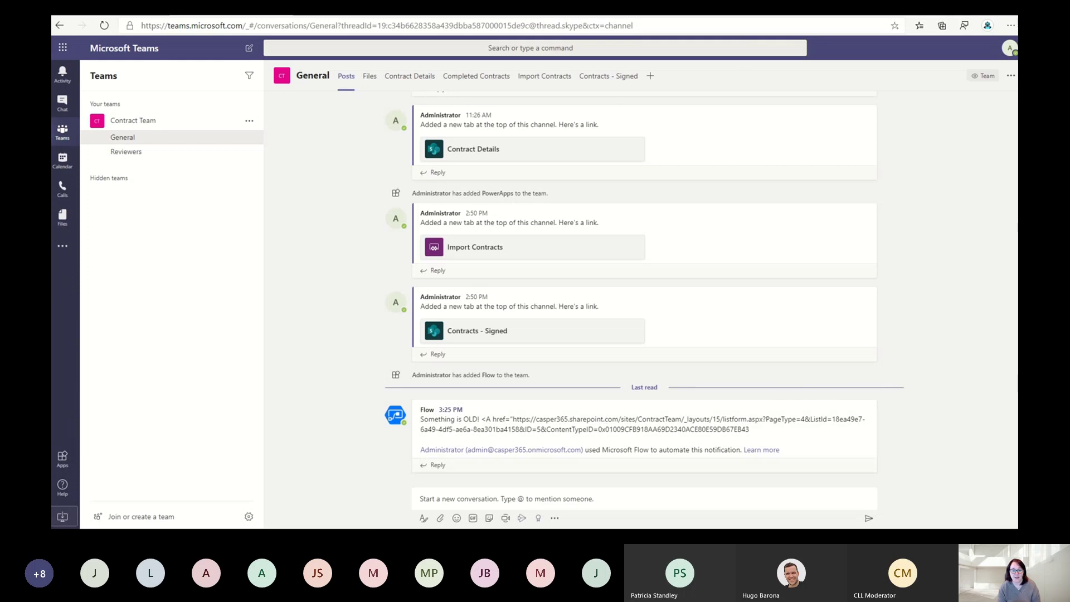
Switch back to Power Automate and edit the flow's Teams message so the opening anchor tag uses a lowercase a.
key("ctrl+Tab")
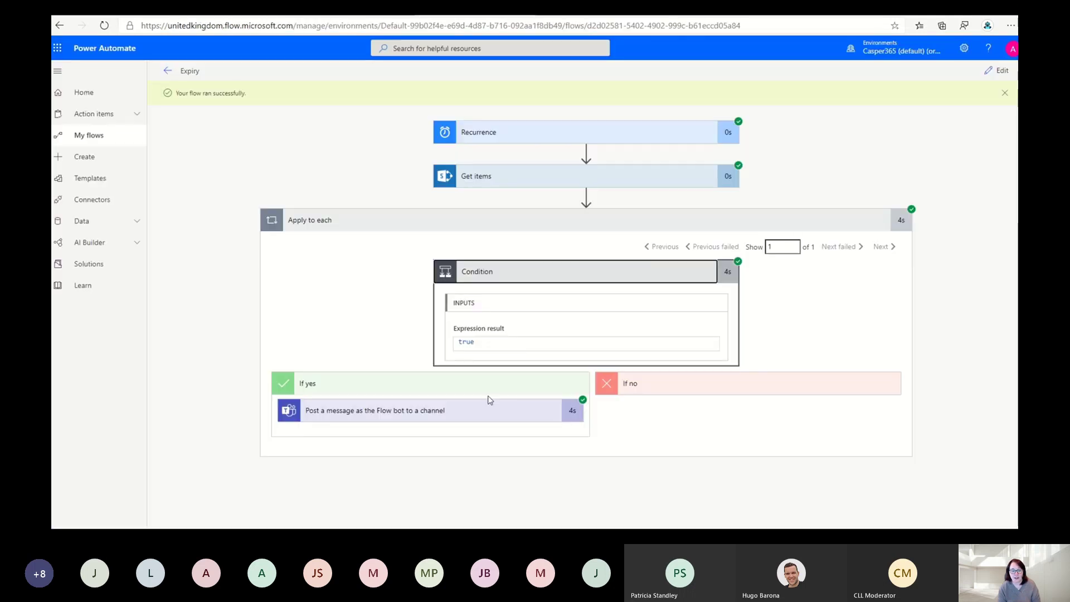
left_click(996, 70)
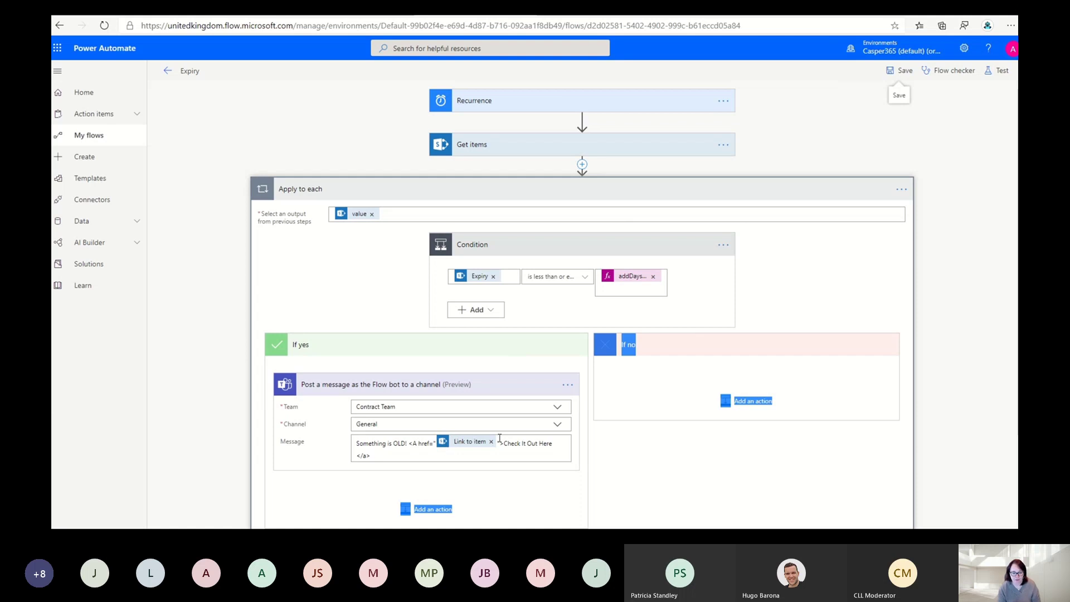
left_click(415, 442)
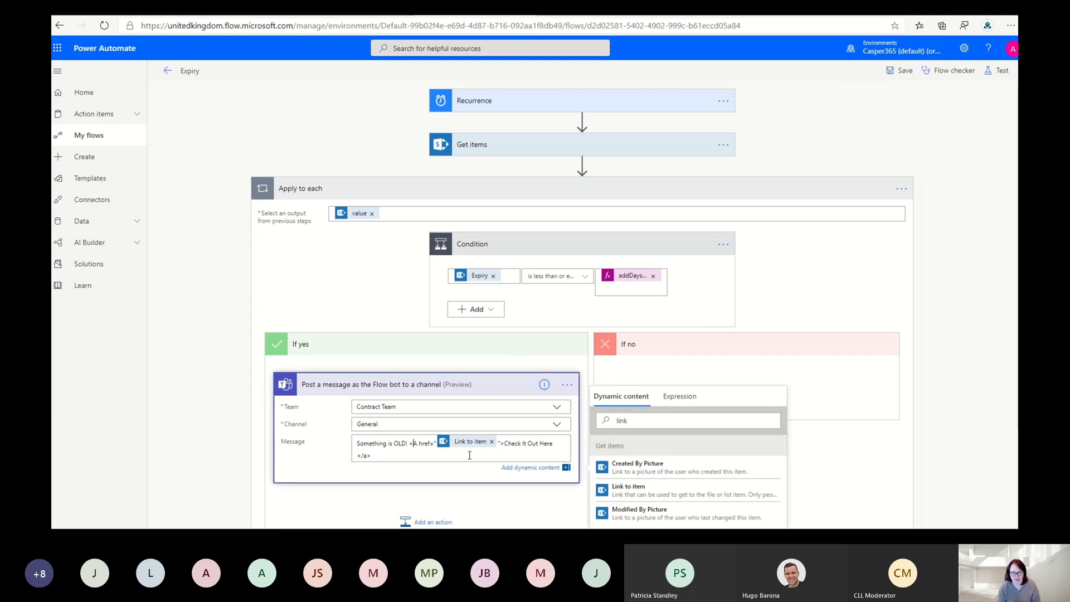
key("Delete")
type("a")
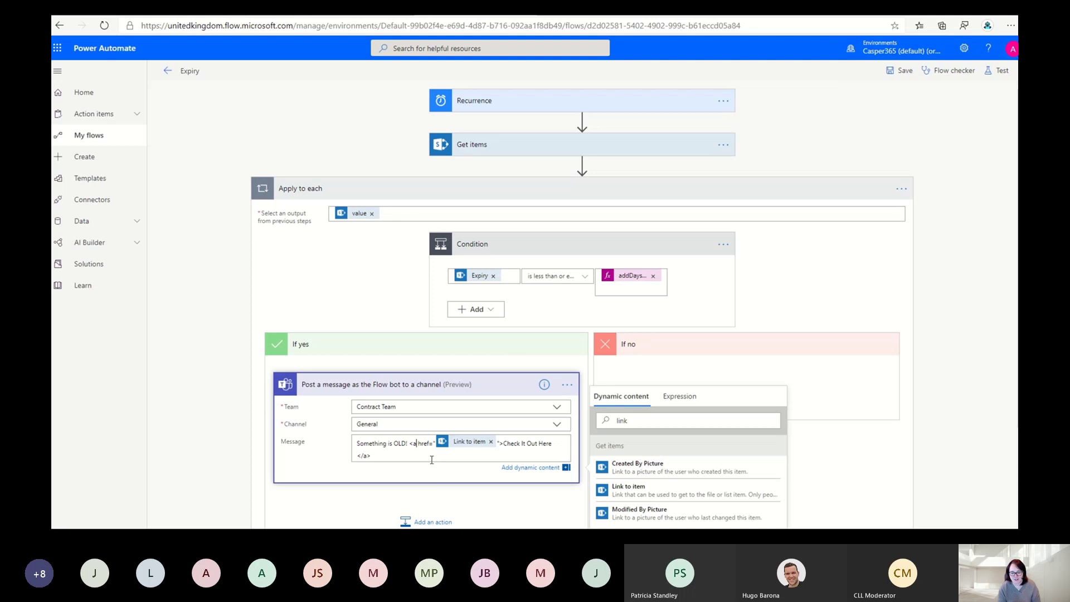
Save the corrected flow and test-run it again with a manually performed trigger.
left_click(894, 74)
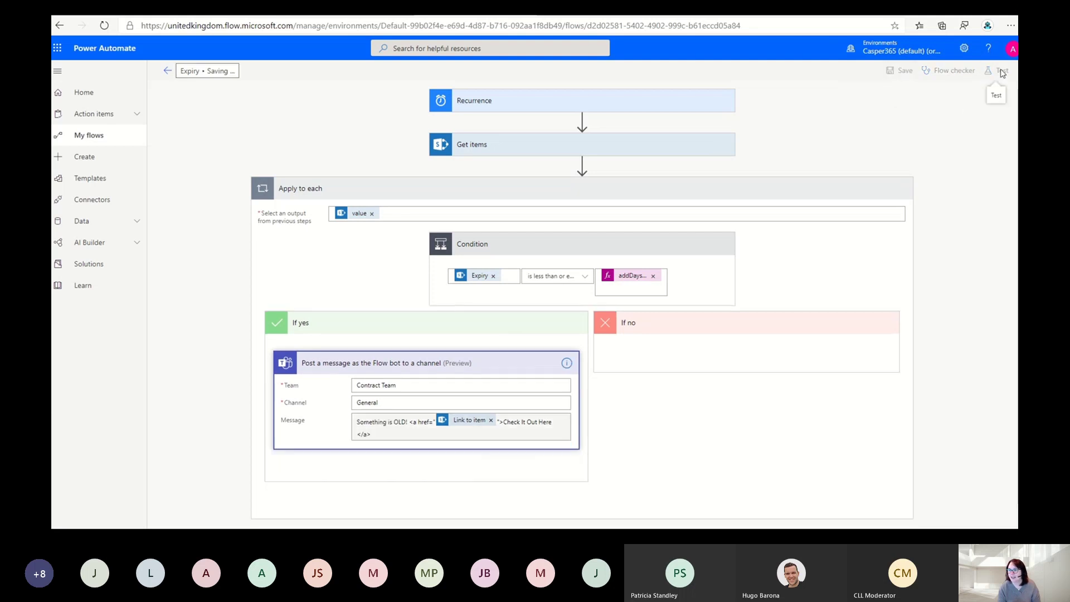
left_click(1001, 73)
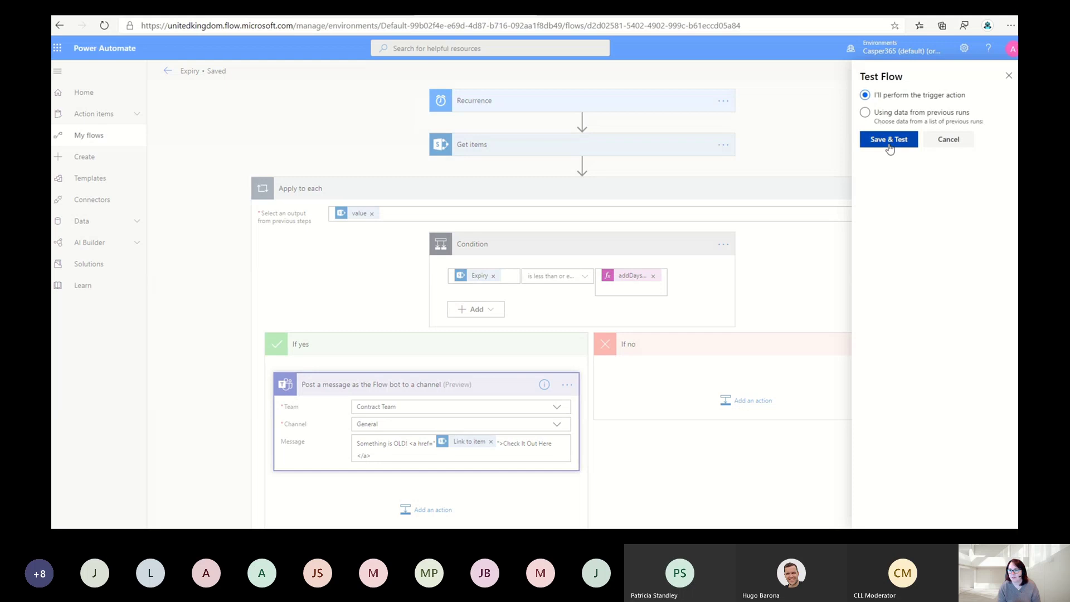
left_click(889, 143)
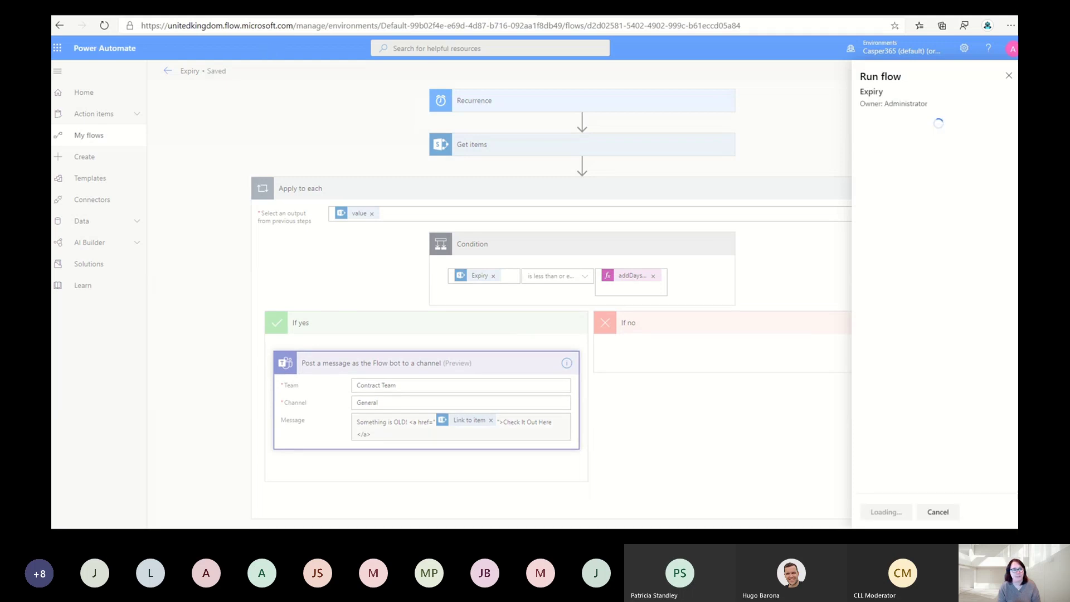
left_click(892, 517)
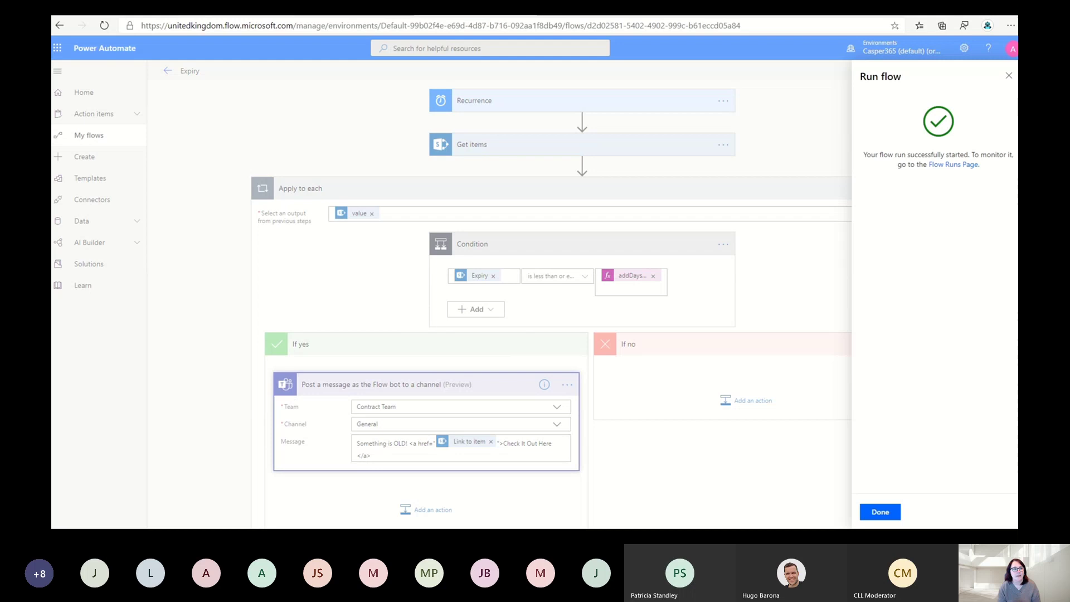
Switch to Microsoft Teams and open the Check It Out Here link in the flow's newest channel message.
left_click(259, 10)
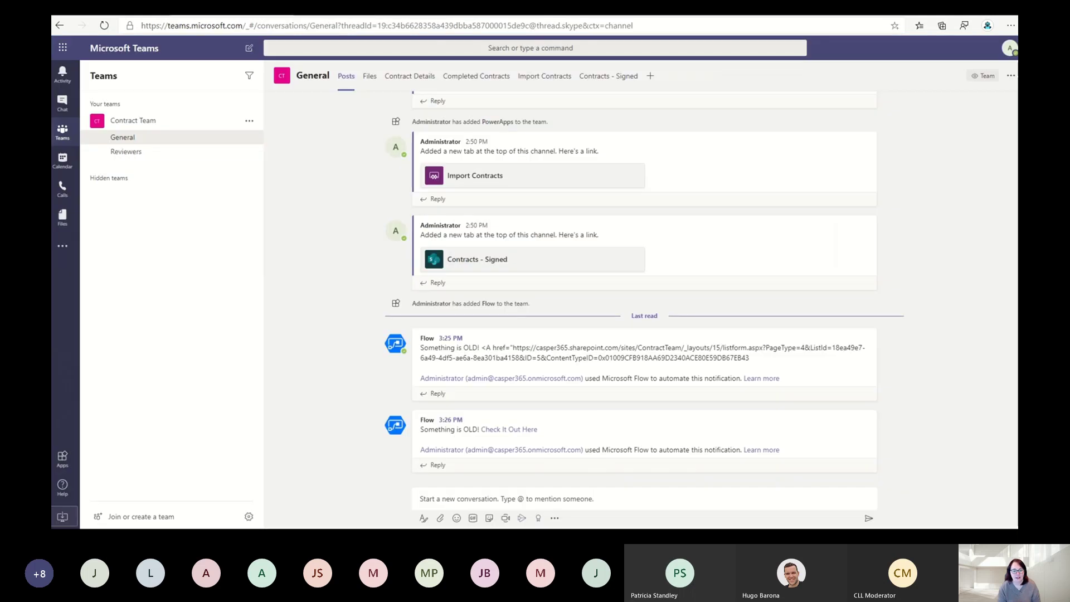
left_click(508, 431)
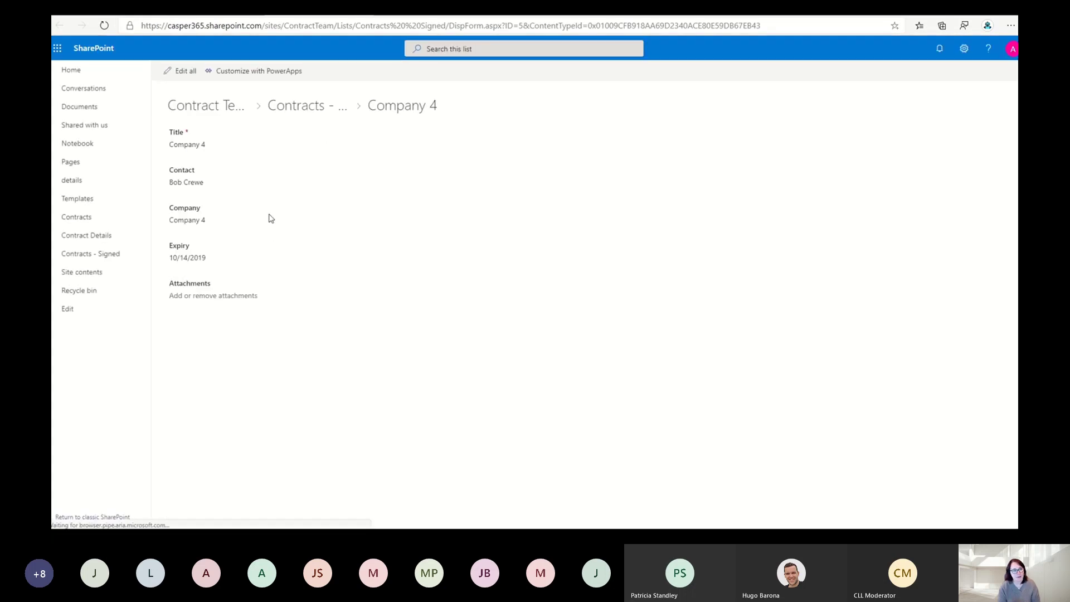
Return to Microsoft Teams and review the General channel's Import Contracts app and Contracts - Signed list.
left_click(259, 10)
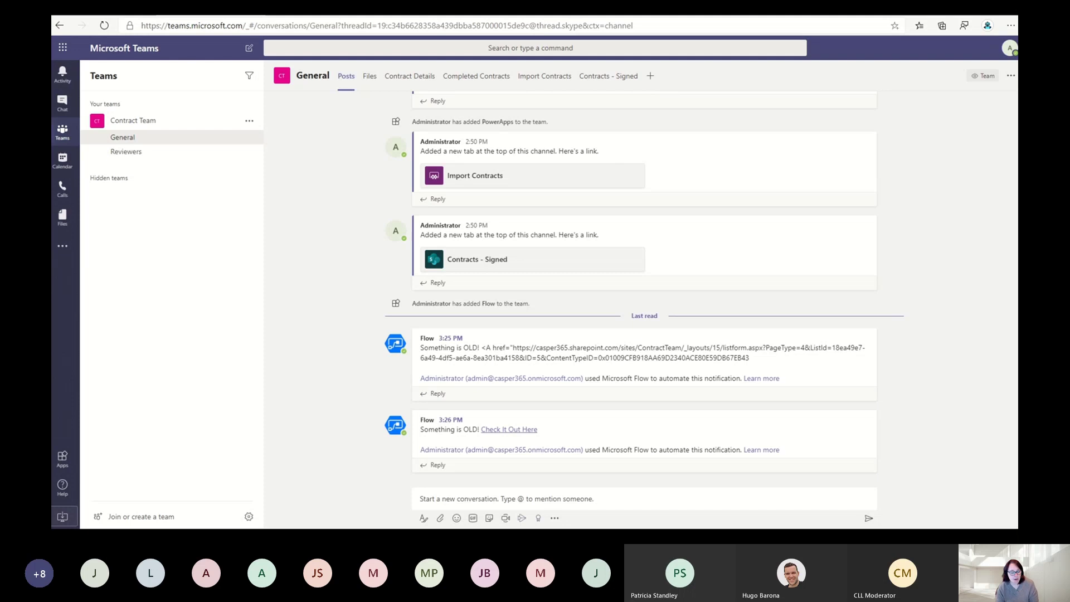
left_click(539, 83)
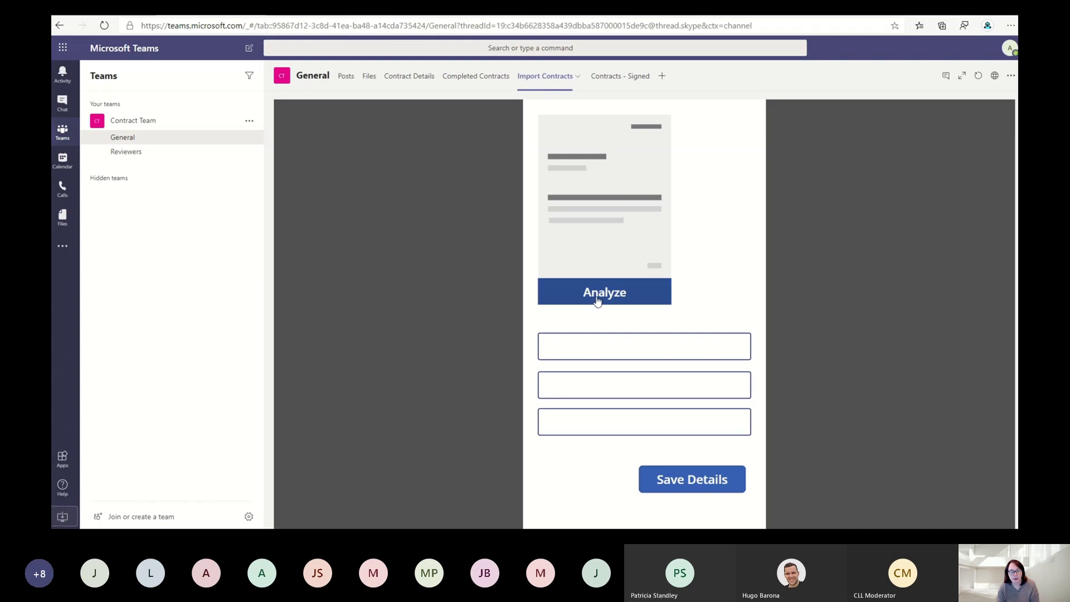
left_click(606, 79)
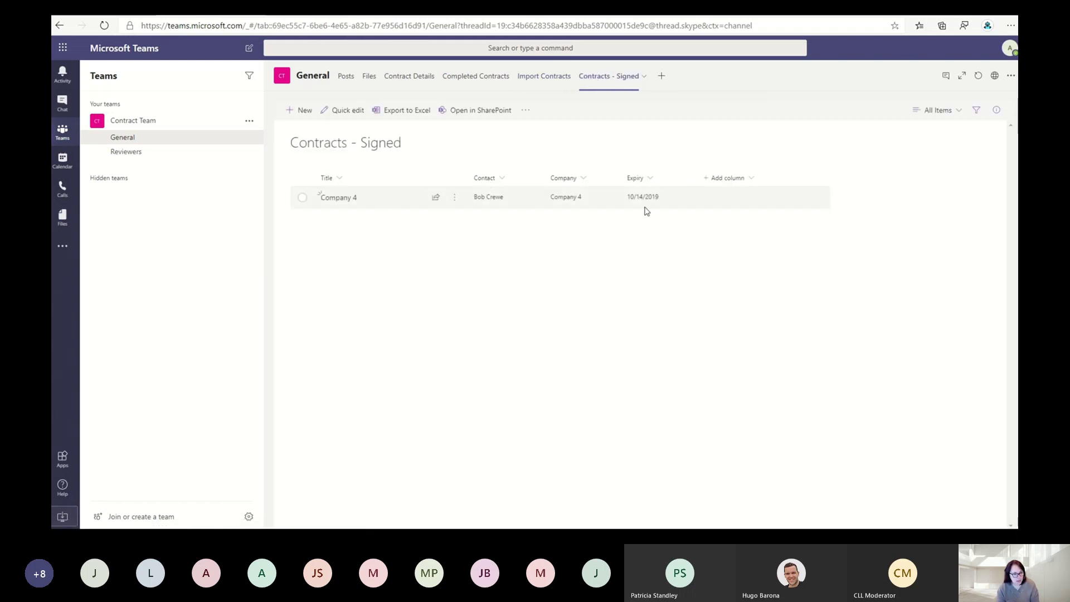
left_click(546, 80)
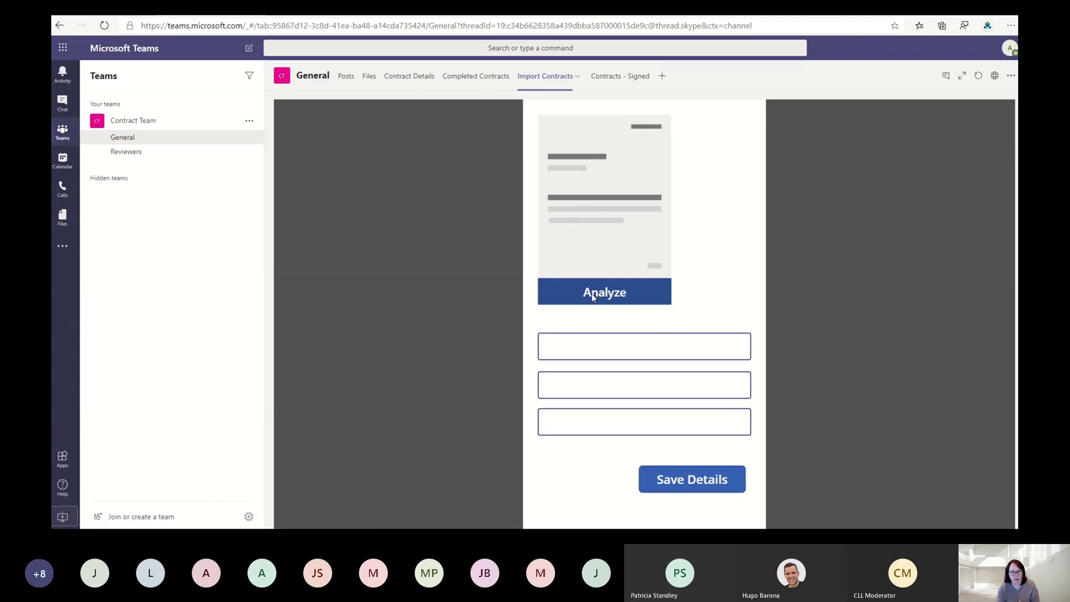
Analyze sdd-01.pdf and then SOW-1.pdf in the Import Contracts app, and save the SOW-1.pdf details to the Contracts - Signed list.
left_click(593, 297)
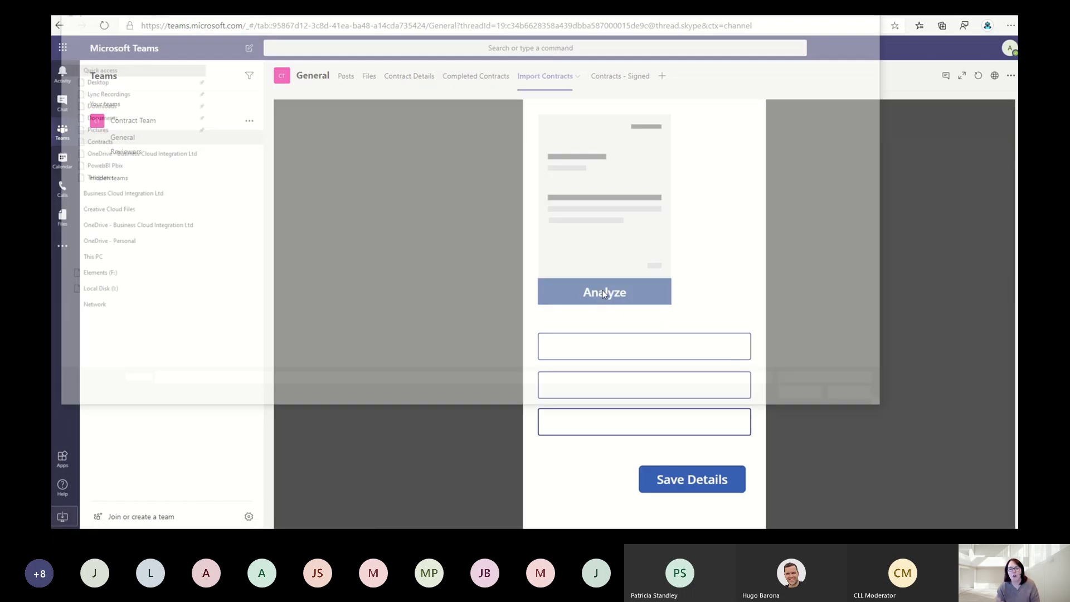
double_click(239, 110)
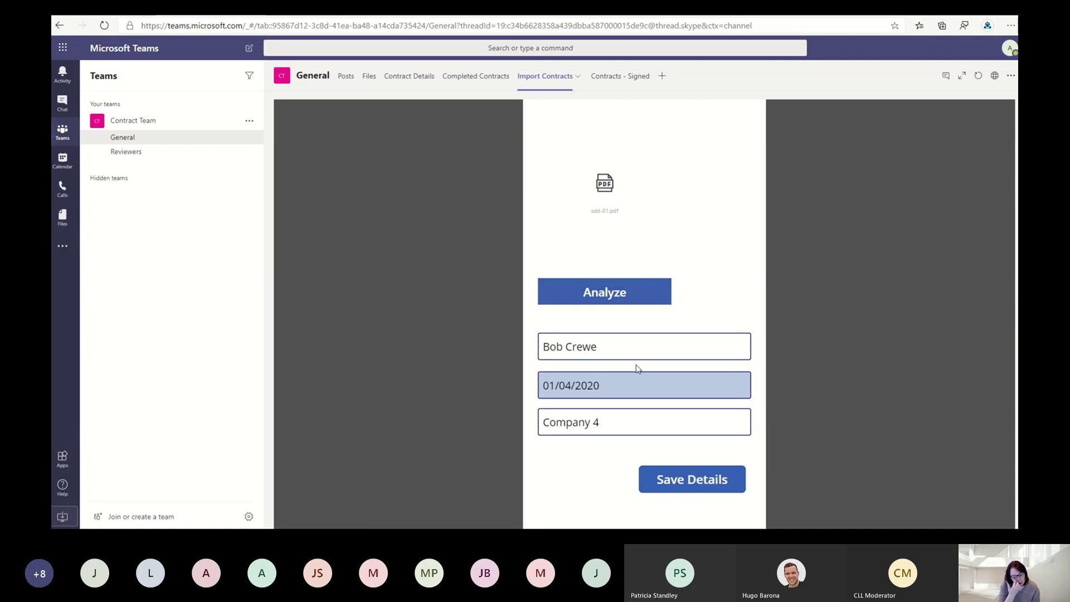
left_click(613, 219)
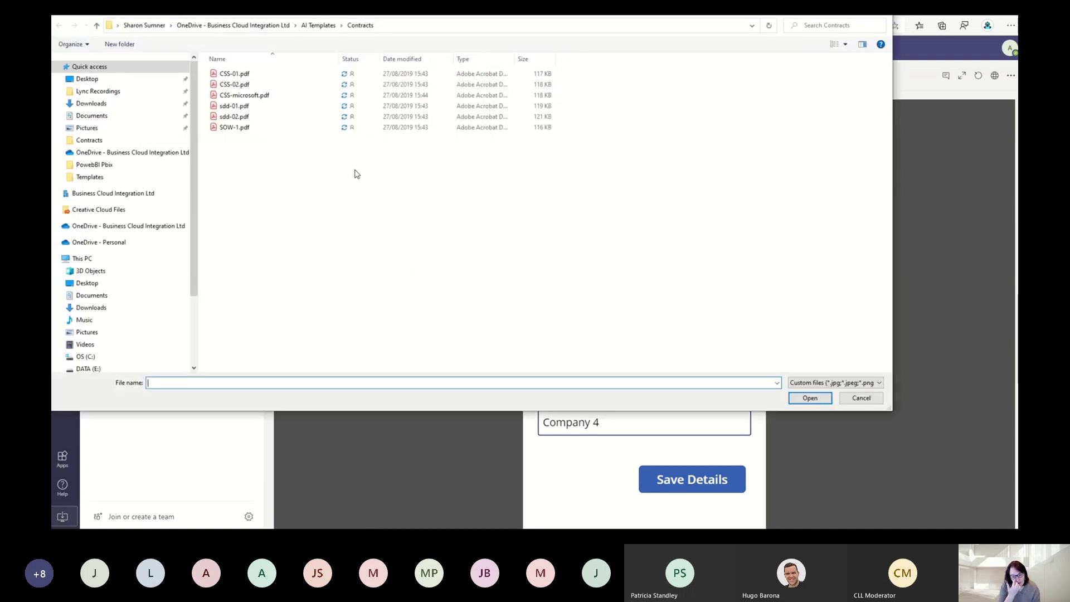
left_click(234, 128)
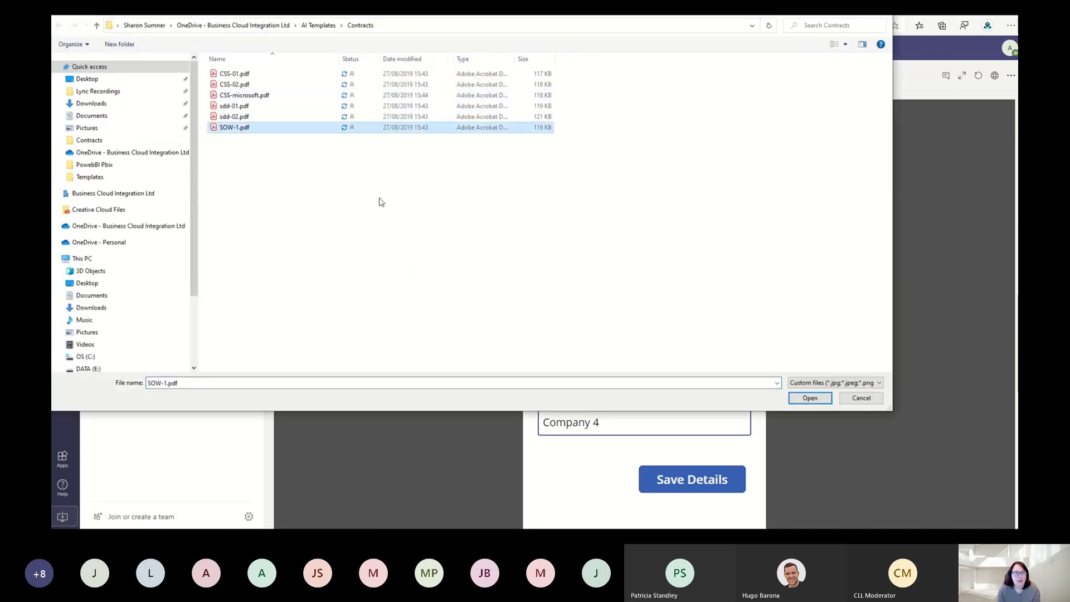
left_click(800, 402)
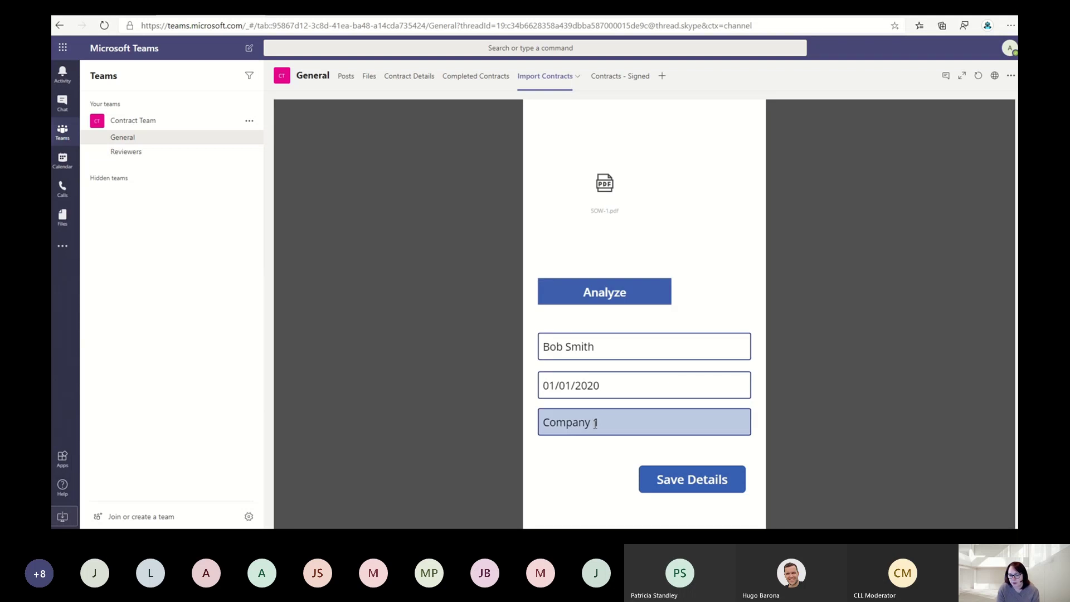
left_click(705, 485)
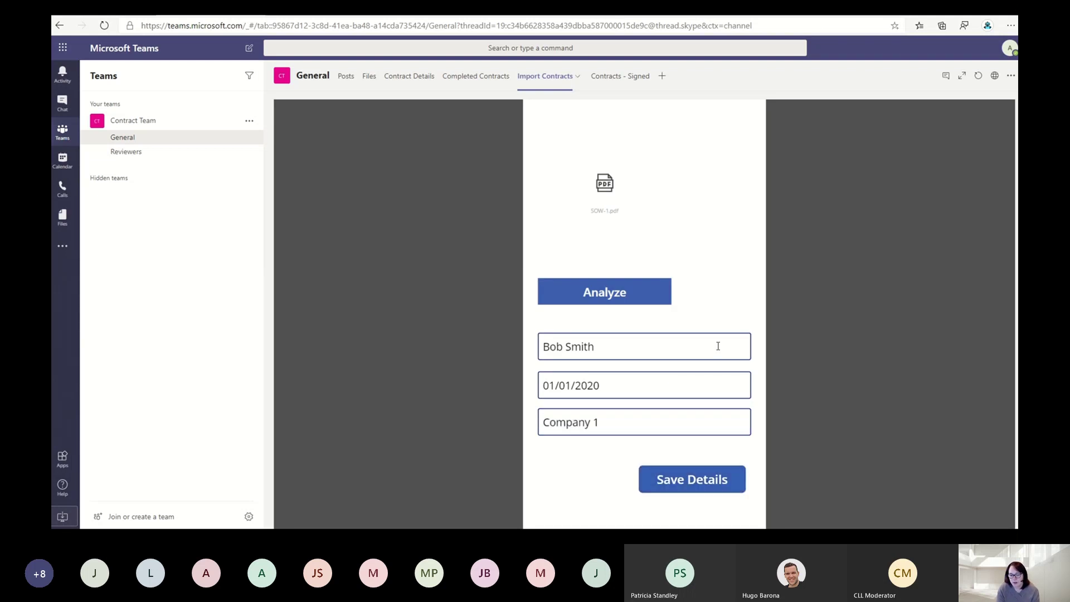
left_click(621, 76)
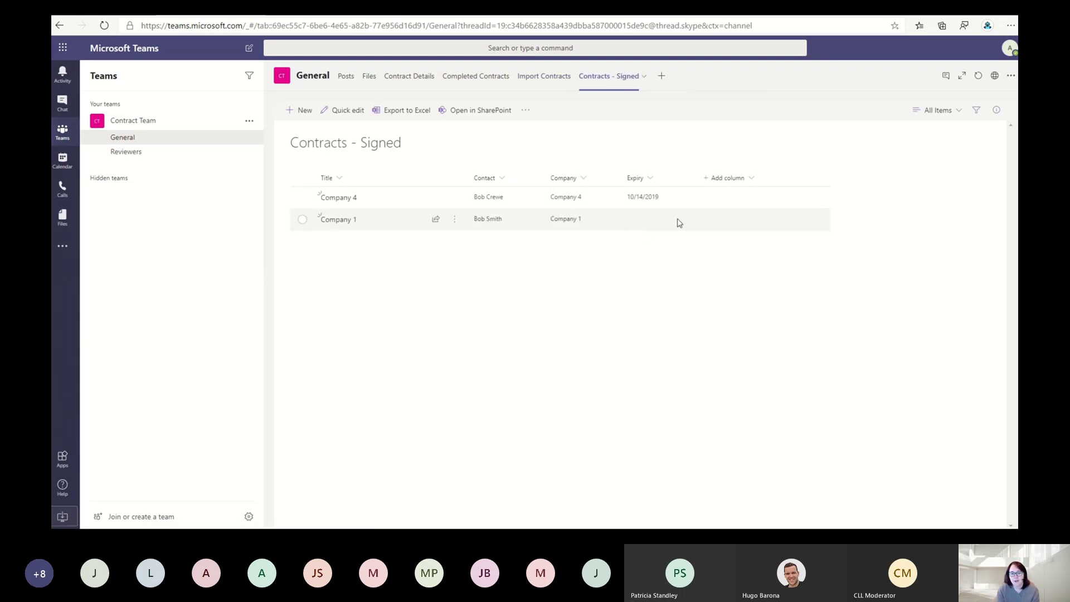
Reopen the Import Contracts app and analyze SOW-1.pdf again to review the extracted expiry date.
left_click(545, 80)
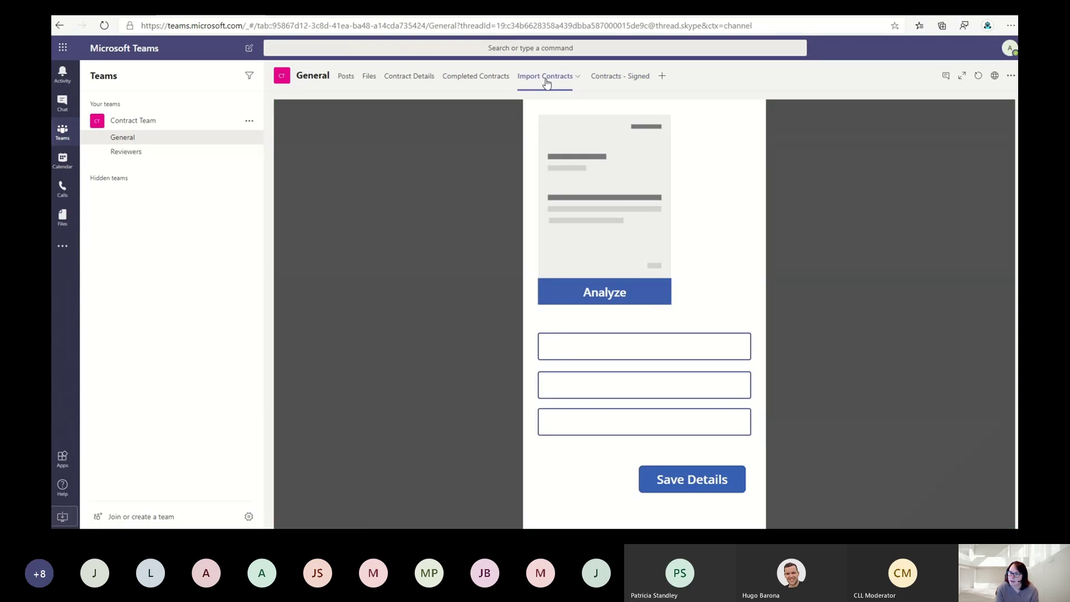
left_click(604, 294)
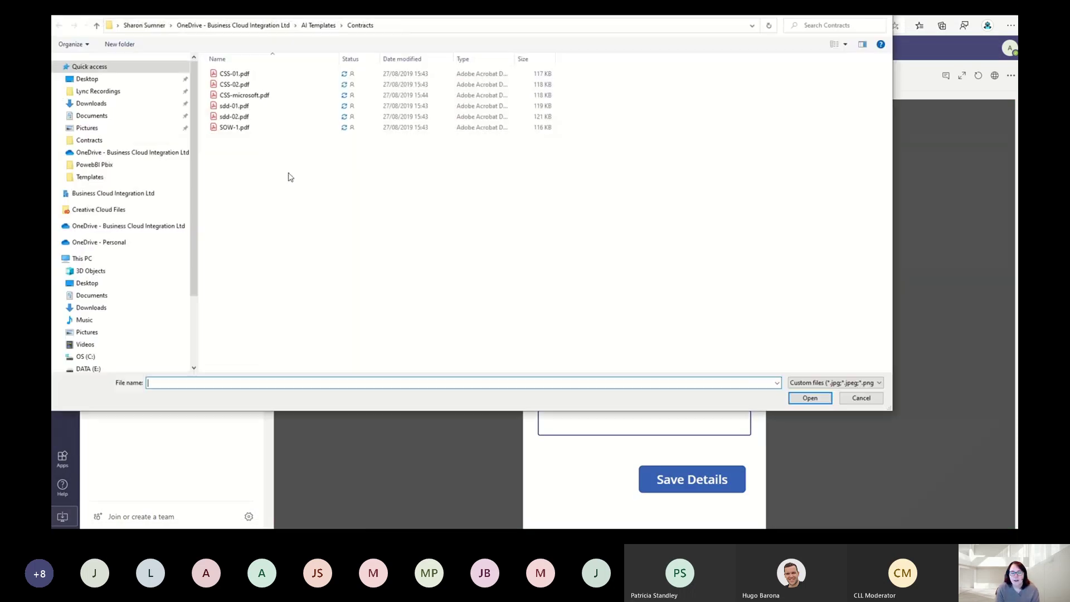
double_click(245, 127)
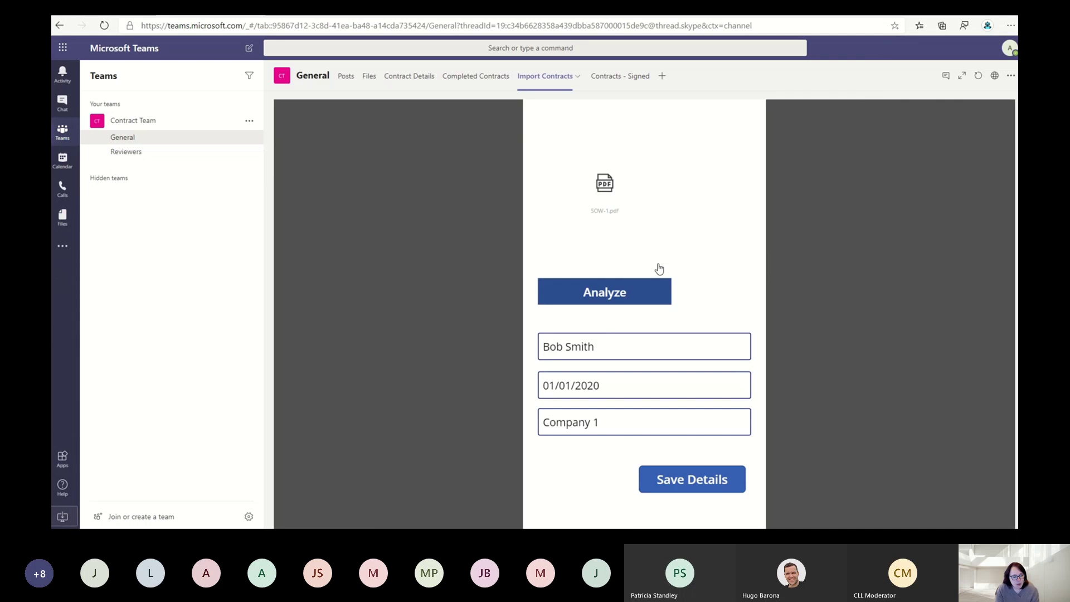
Switch to the Contracts - Signed list in SharePoint and refresh it to check the saved entries.
left_click(326, 8)
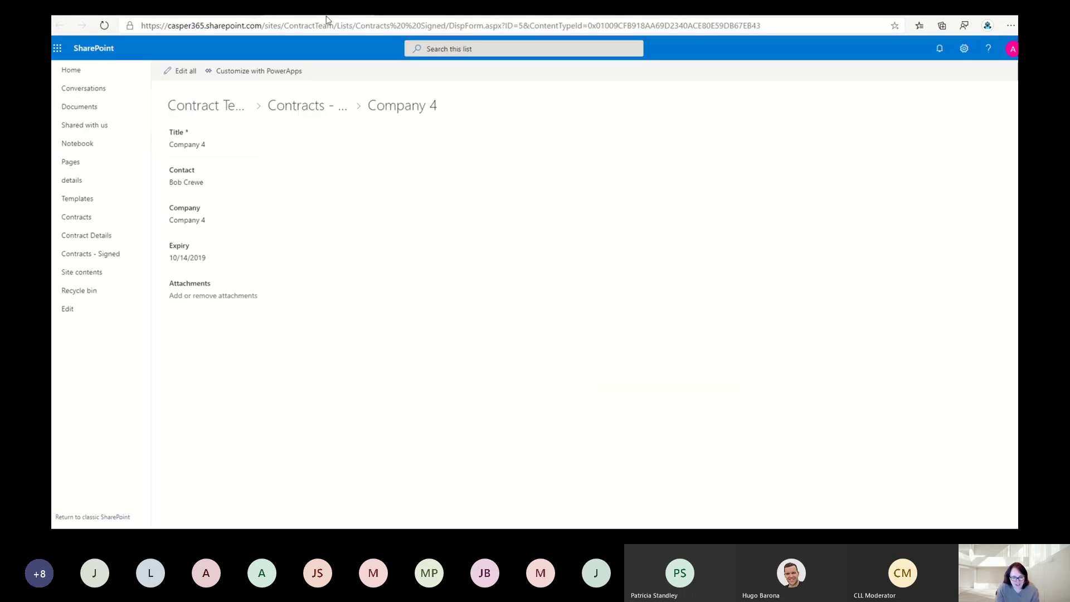
right_click(532, 101)
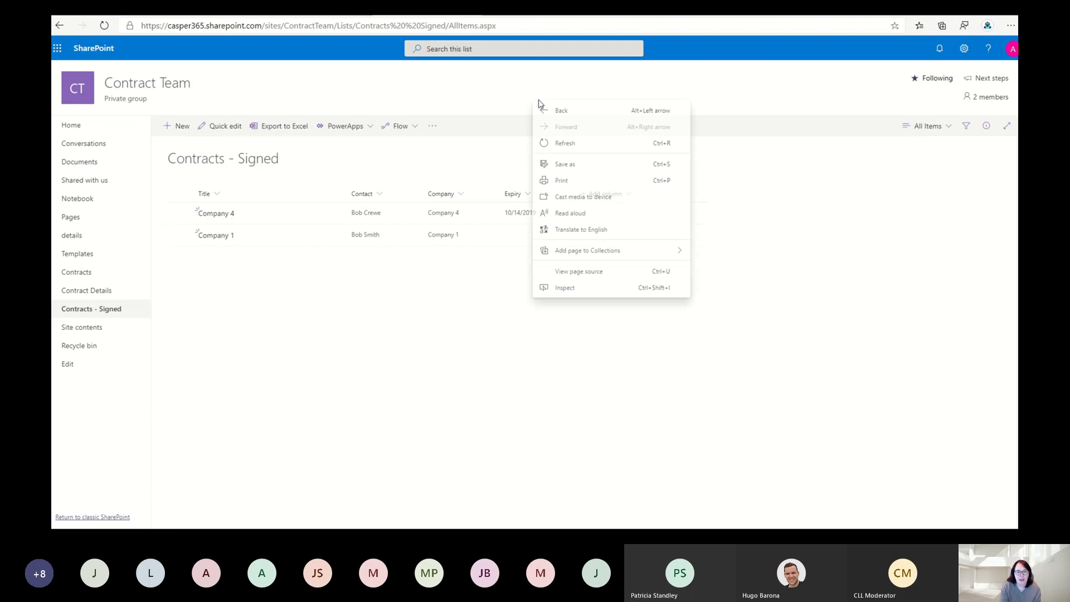
left_click(560, 141)
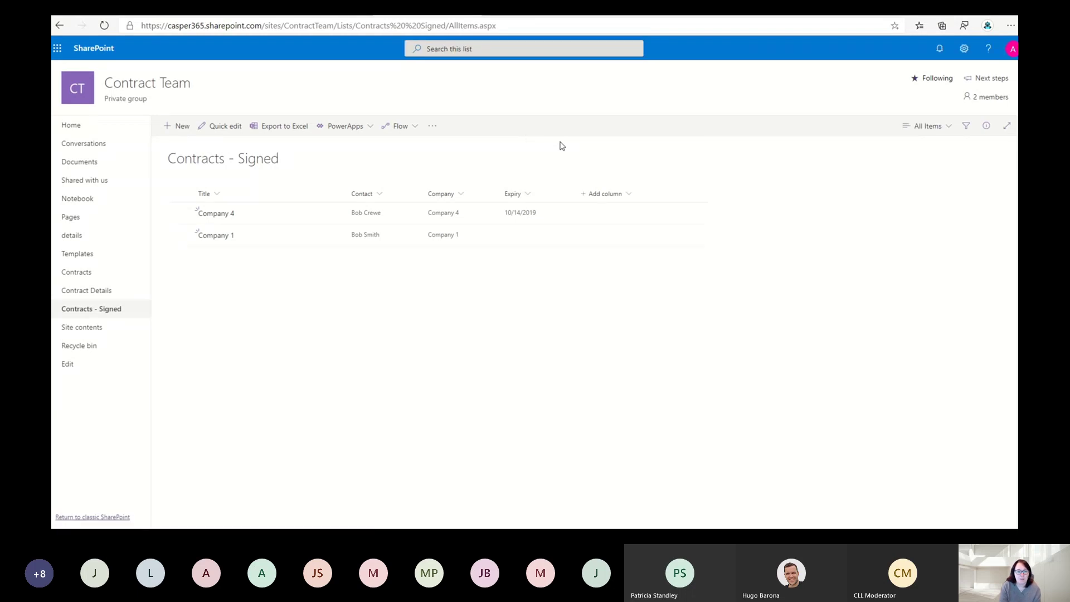
Switch to Power Apps Studio, inspect the Save Details button's formula, and save and publish the Import Contracts app.
left_click(856, 12)
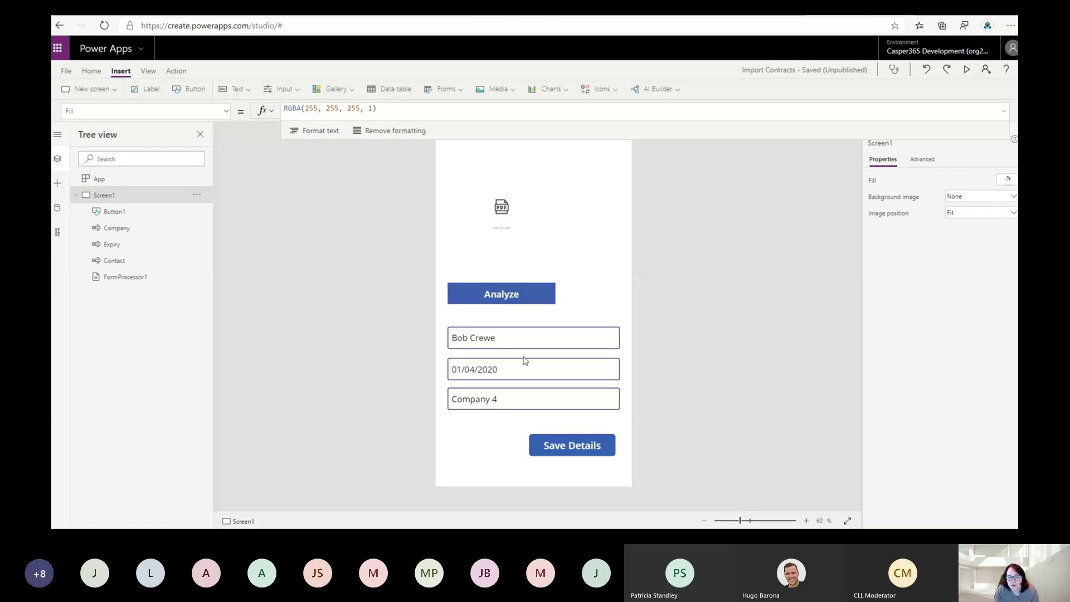
left_click(560, 443)
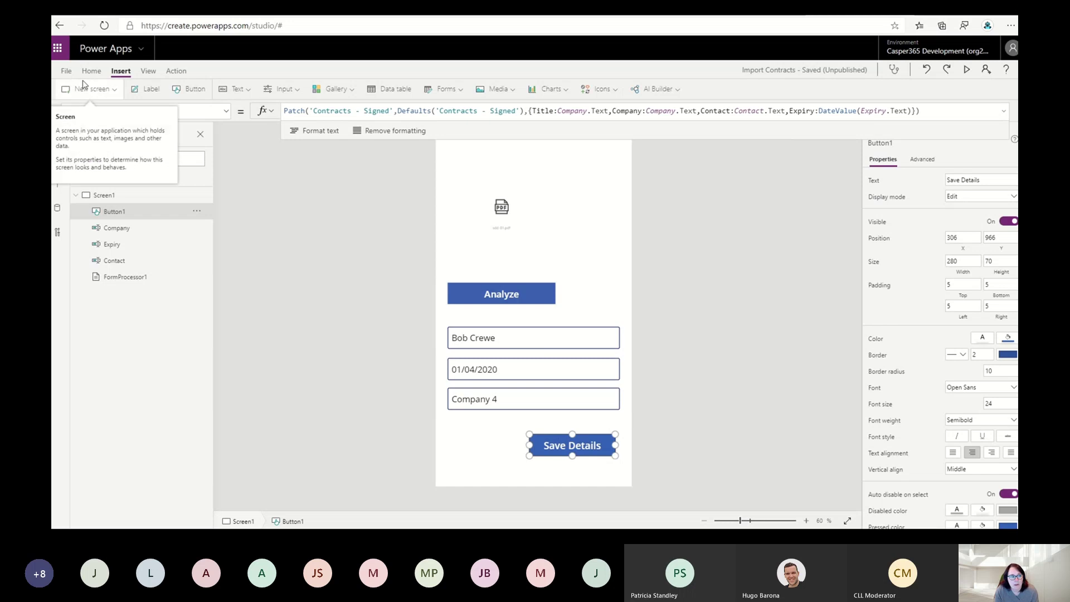
left_click(66, 71)
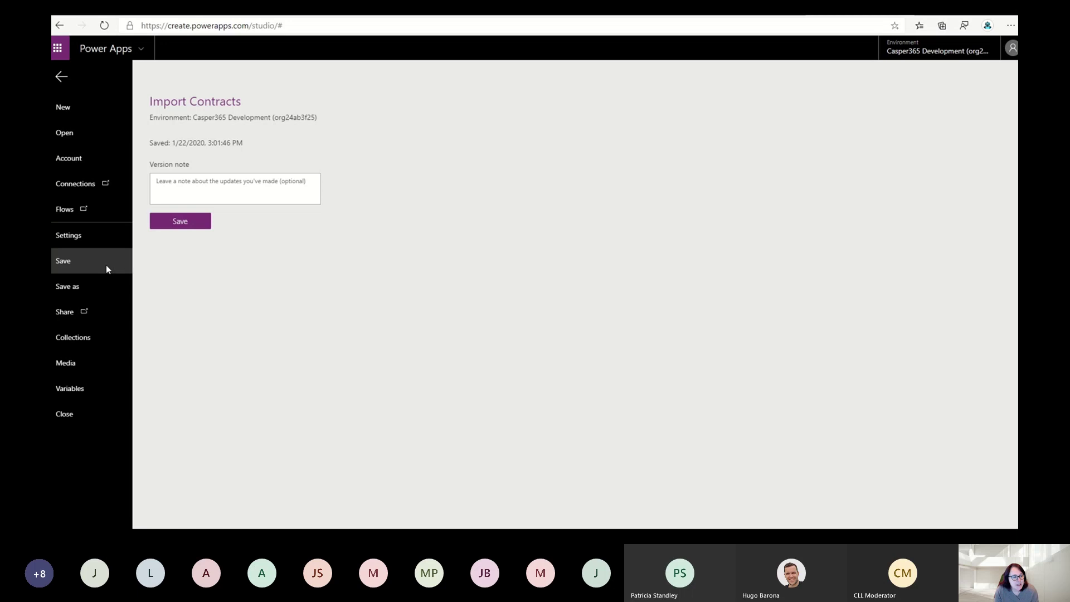
left_click(177, 225)
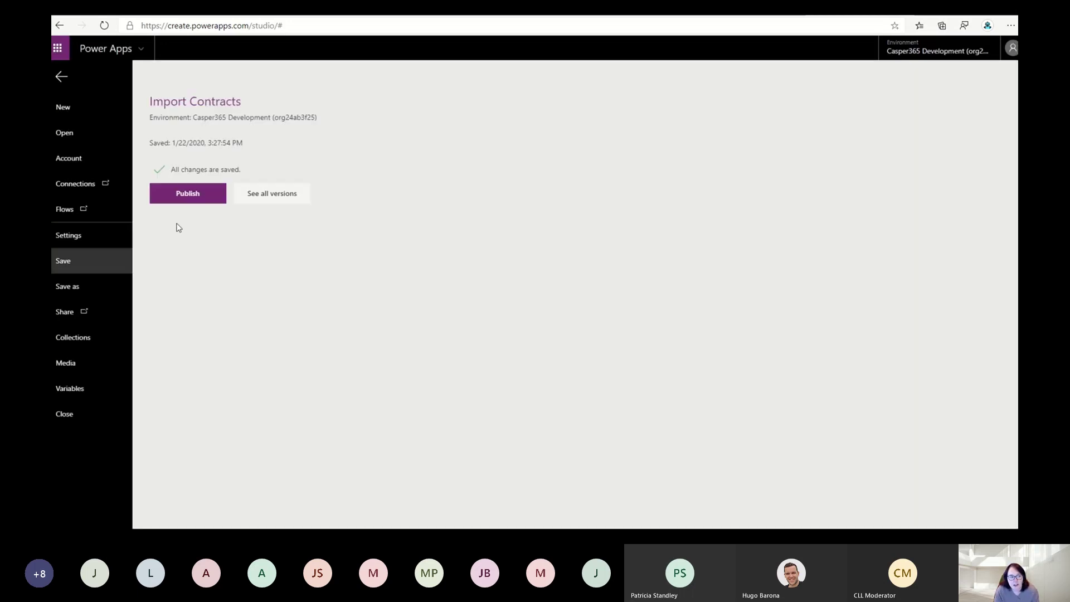
left_click(184, 198)
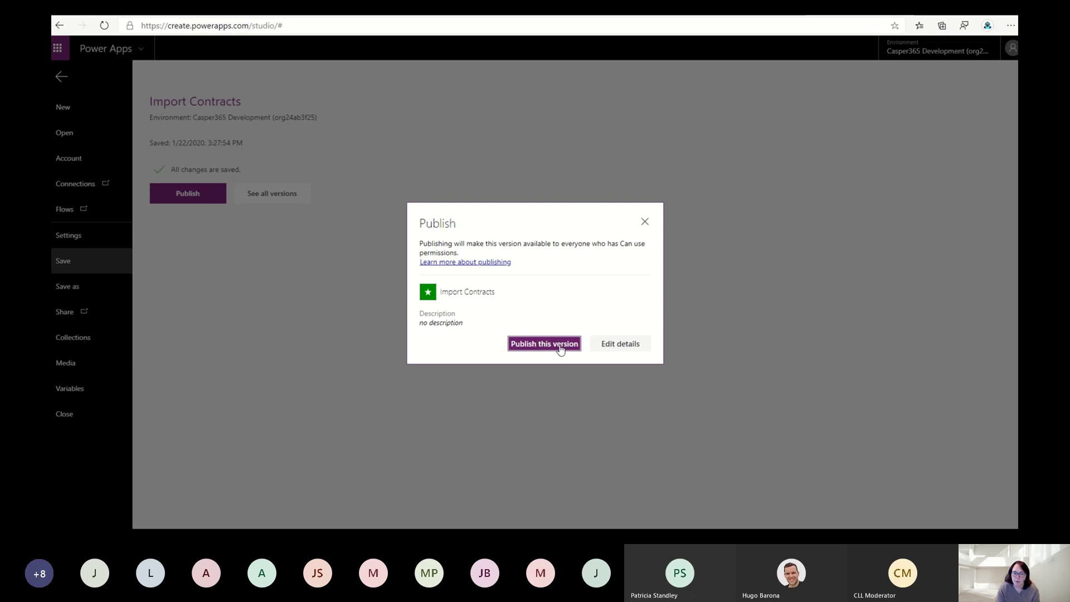
left_click(559, 344)
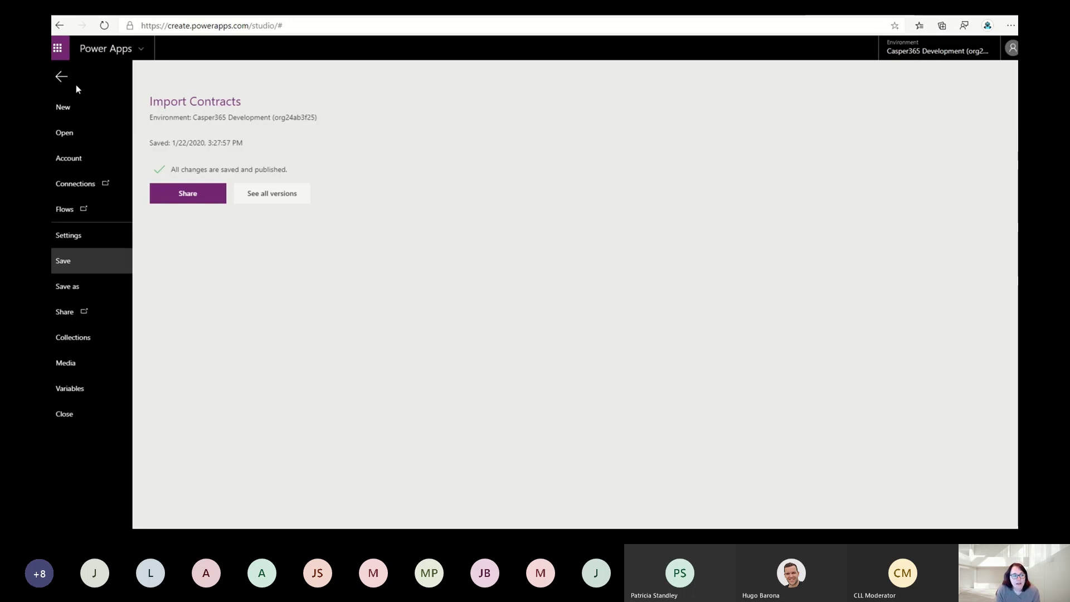
left_click(62, 77)
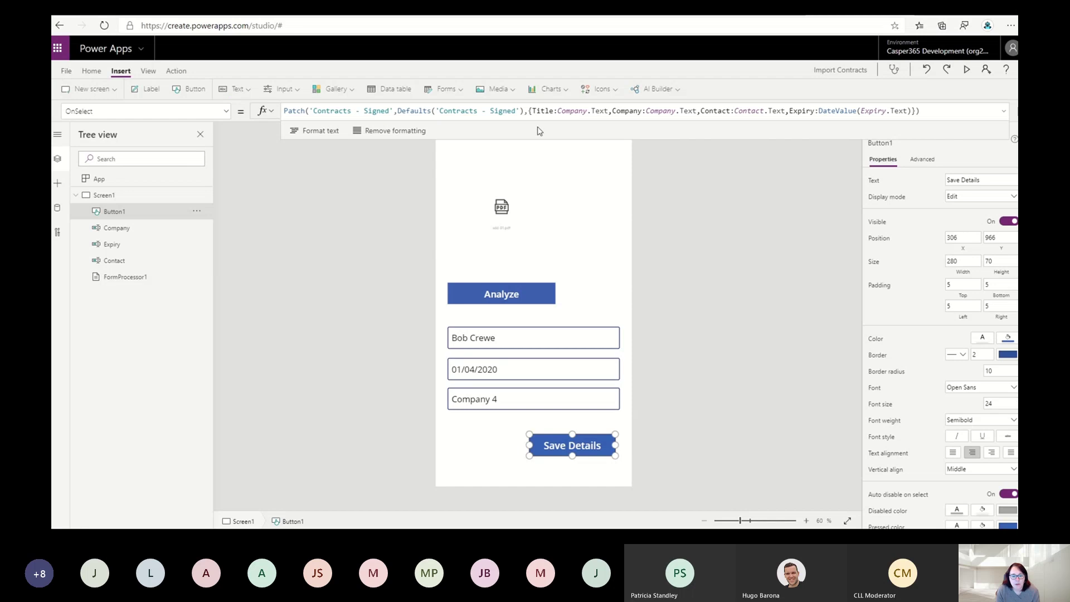
Preview the app, analyze SOW-1.pdf and save its details, and check the Contracts - Signed list in Teams.
left_click(495, 298)
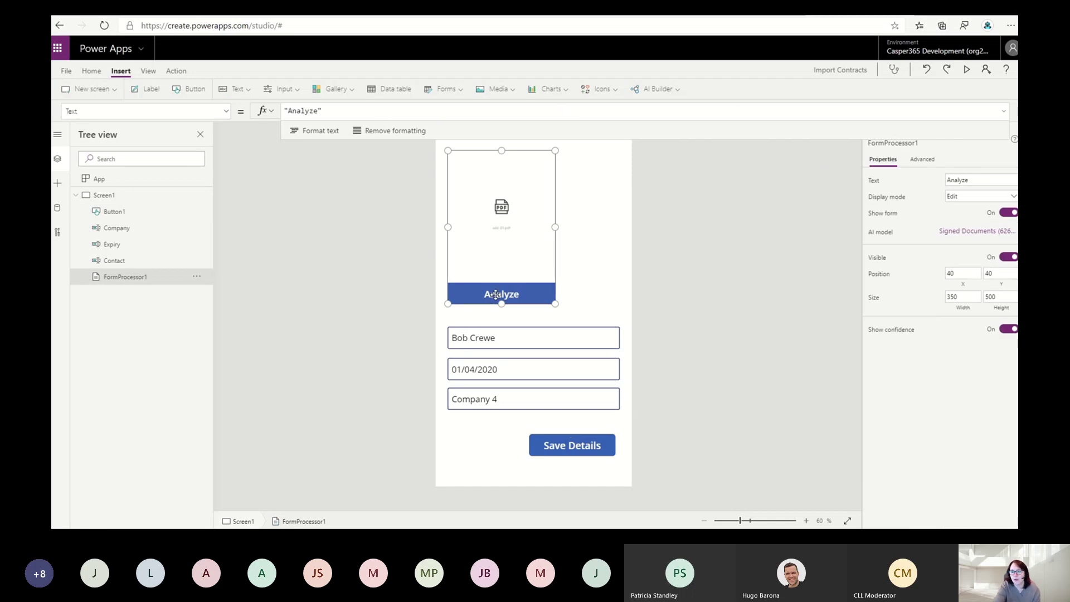
left_click(966, 69)
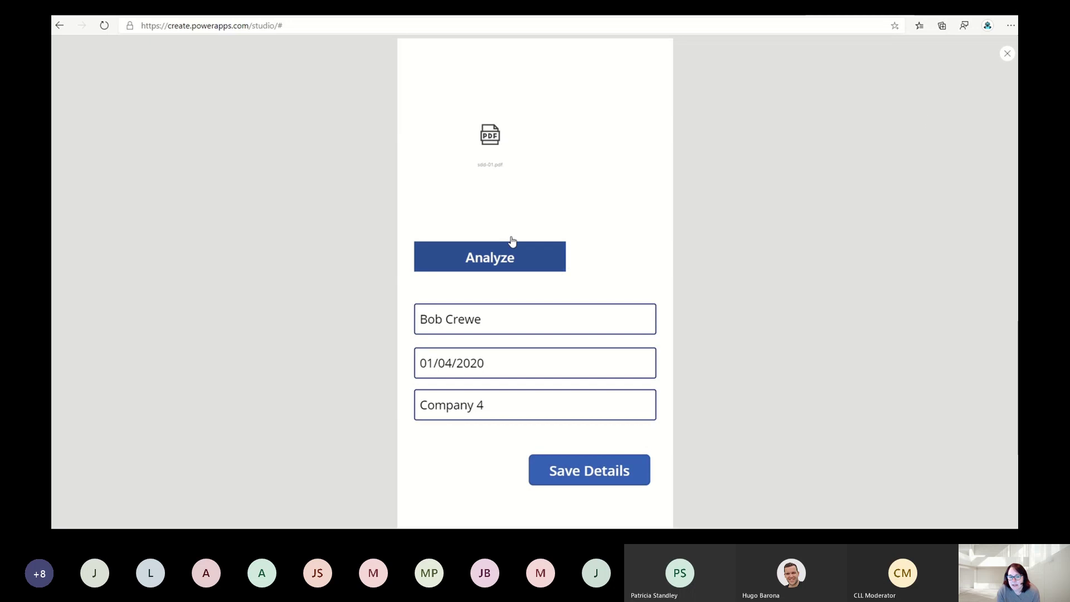
left_click(511, 257)
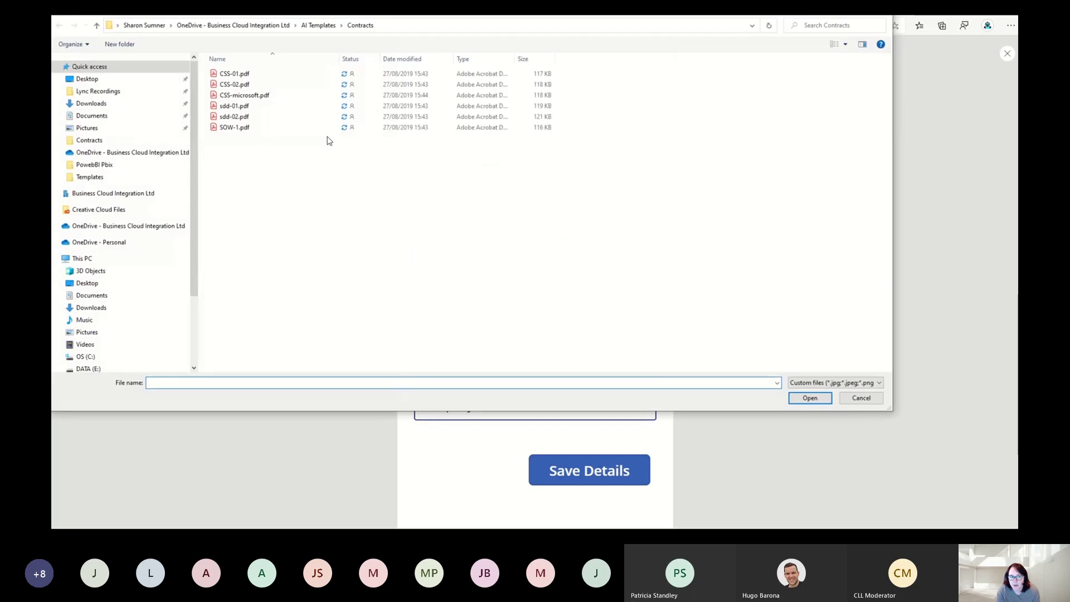
double_click(299, 128)
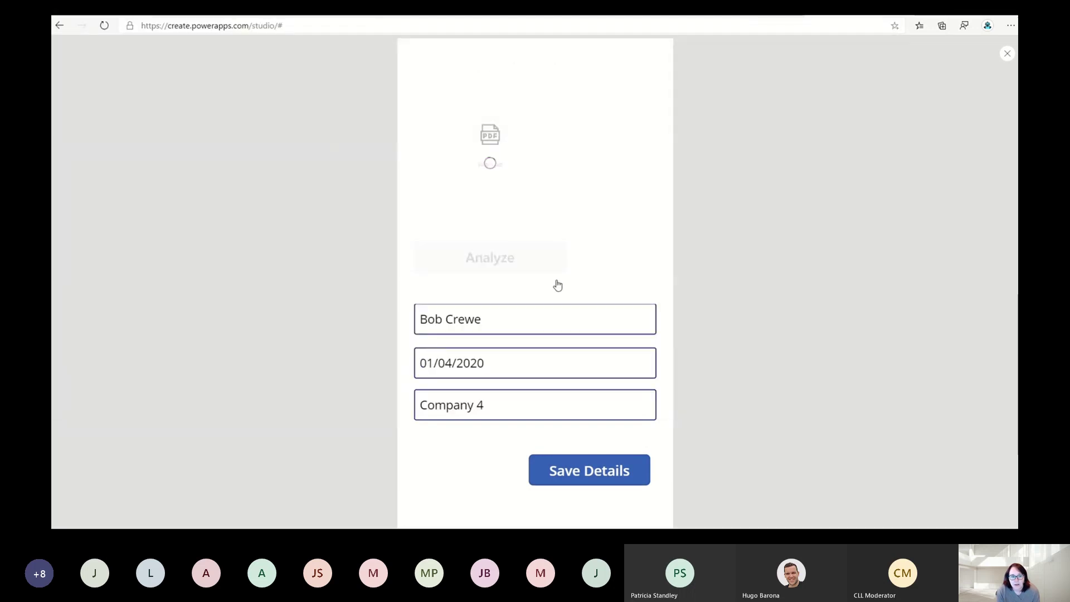
left_click(591, 479)
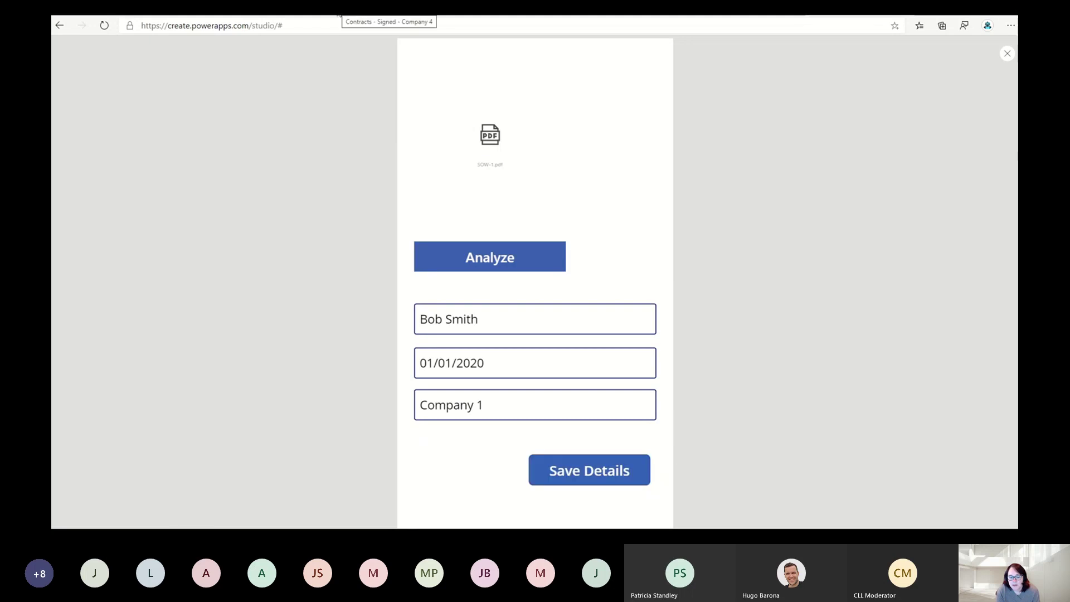
left_click(215, 10)
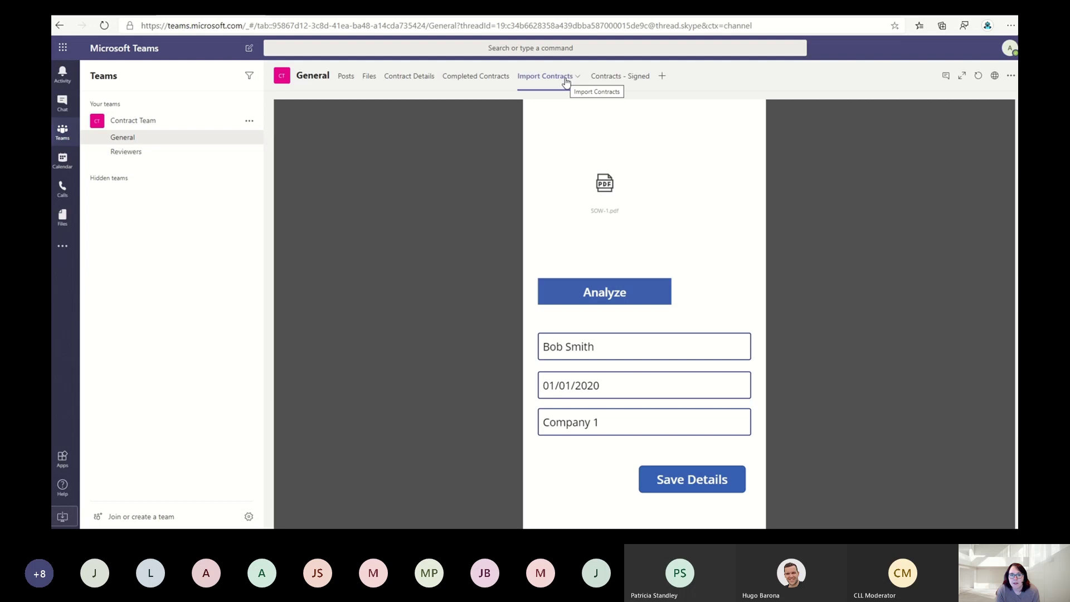
left_click(608, 78)
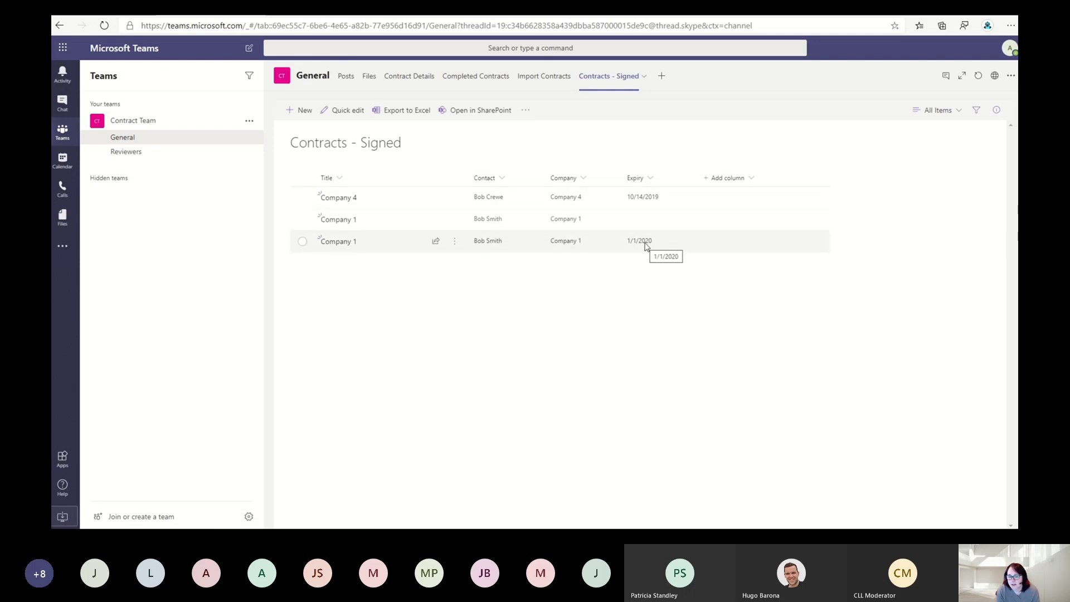
Analyze CSS-microsoft.pdf in the Teams Import Contracts app, save its details, and check the Contracts - Signed list.
left_click(537, 78)
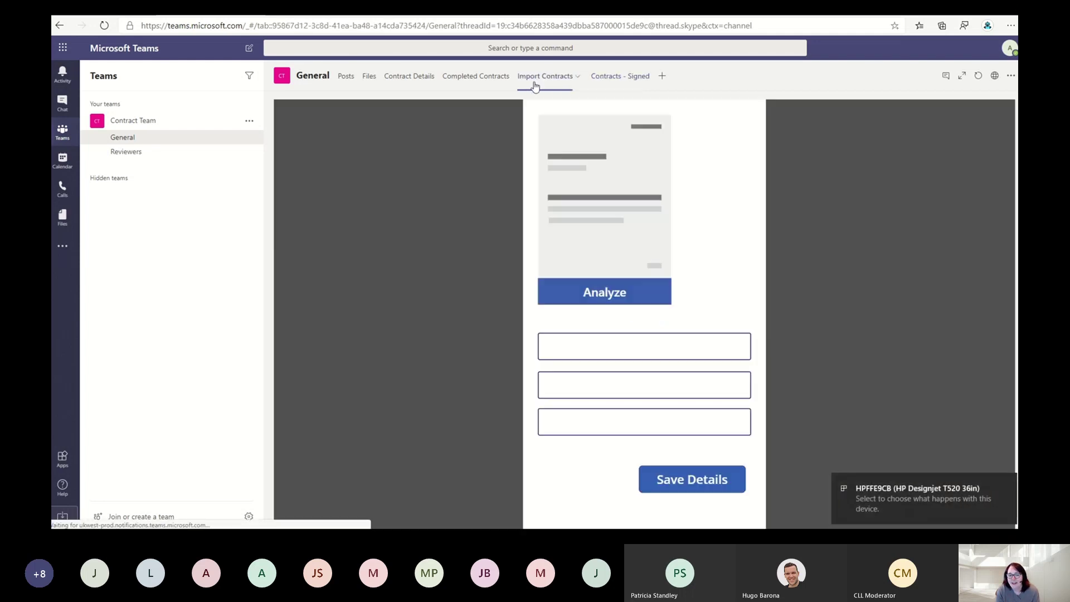
left_click(603, 298)
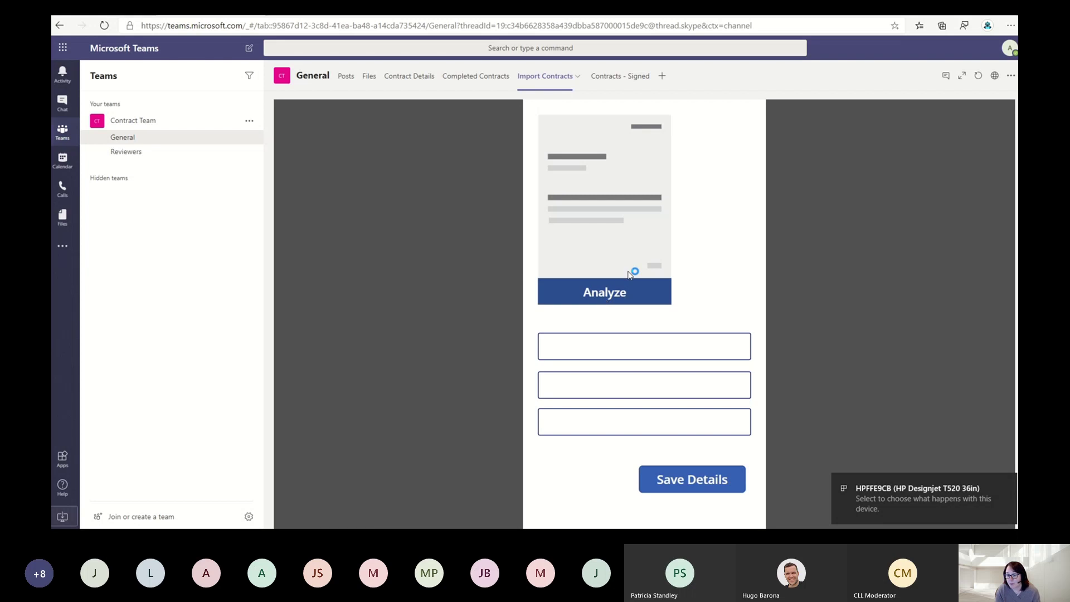
double_click(282, 97)
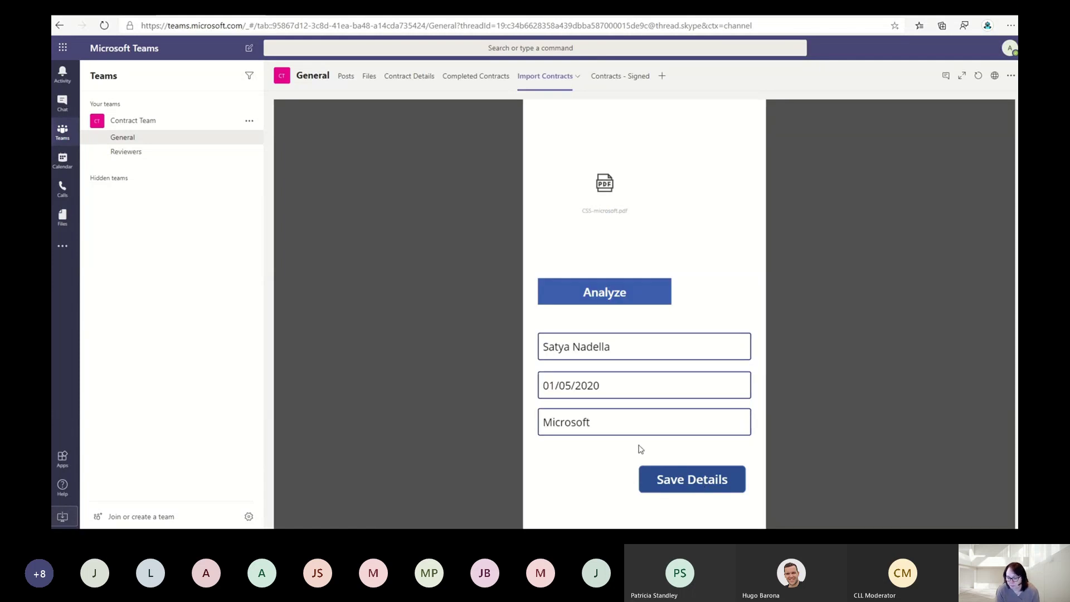
left_click(692, 479)
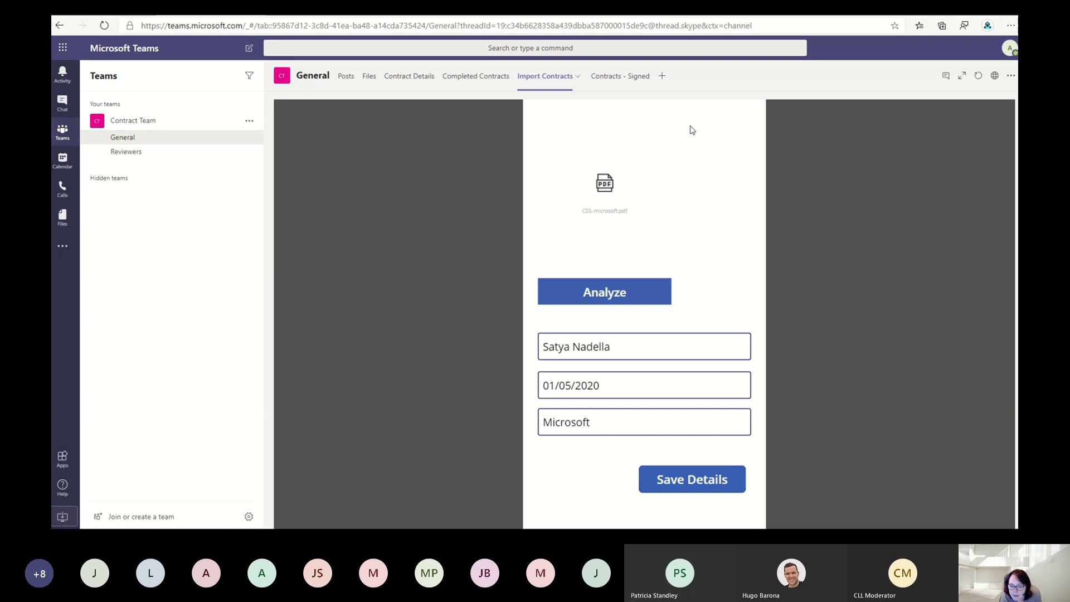
left_click(632, 78)
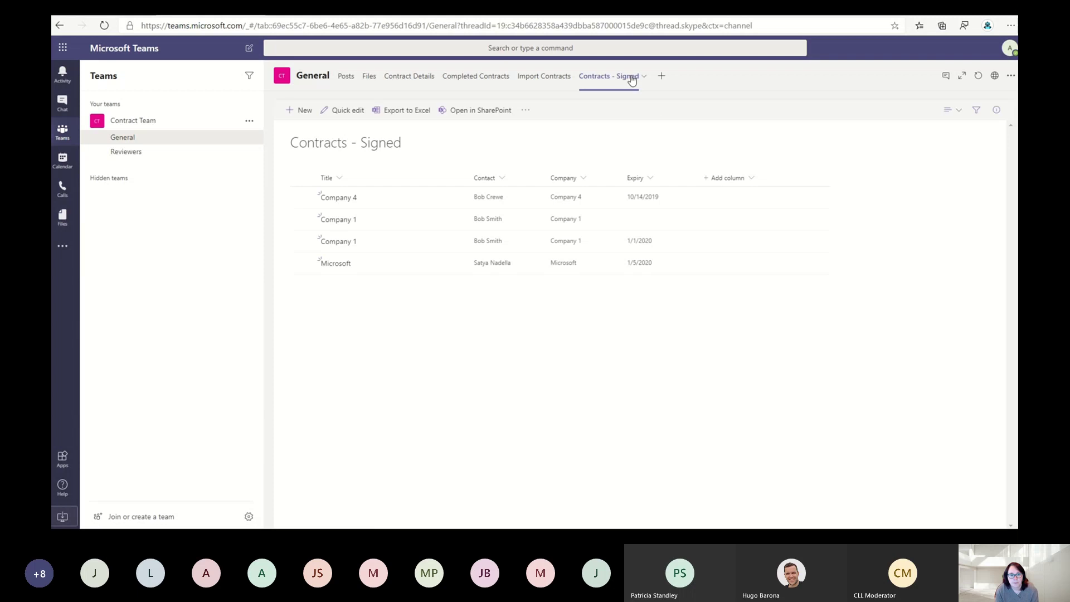